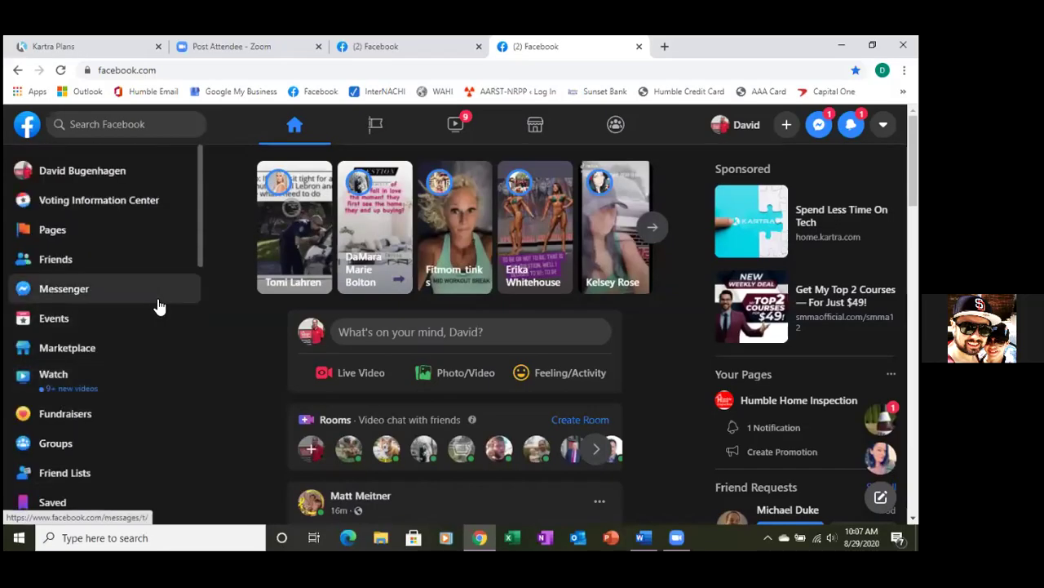
Look through the shortcuts in the Facebook home page's side menu for the advertising tools.
{"action": "scroll", "coordinate": [159, 306], "scroll_direction": "down", "scroll_amount": 1}
{"action": "scroll", "coordinate": [160, 306], "scroll_direction": "down", "scroll_amount": 4}
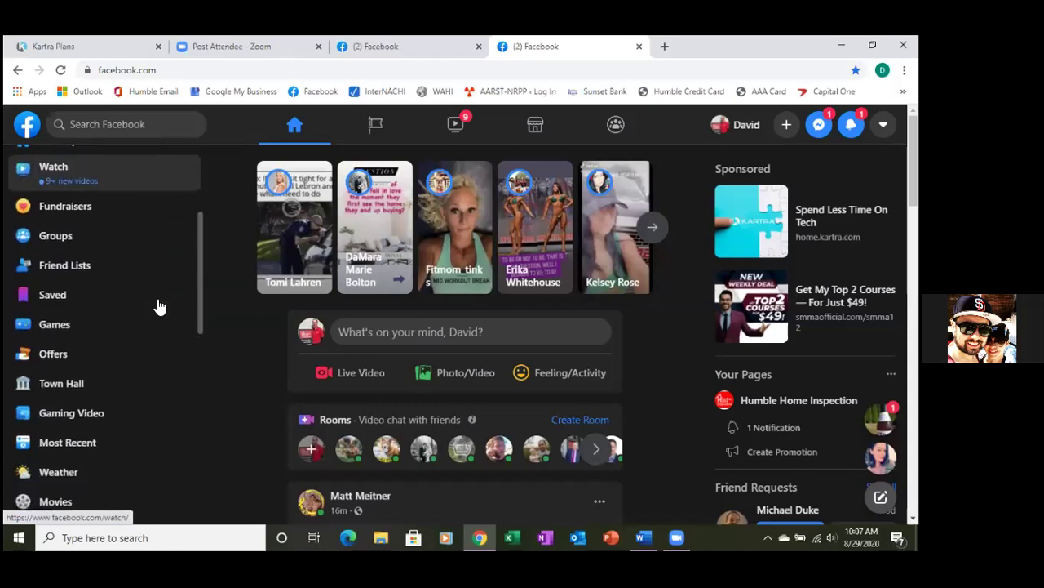
{"action": "scroll", "coordinate": [159, 306], "scroll_direction": "down", "scroll_amount": 3}
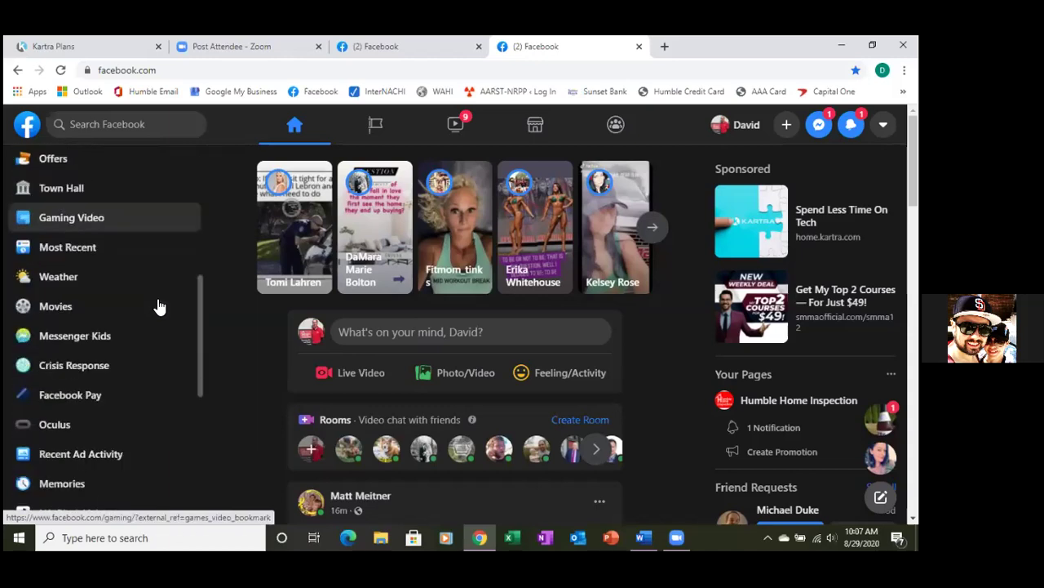
{"action": "scroll", "coordinate": [159, 306], "scroll_direction": "down", "scroll_amount": 1}
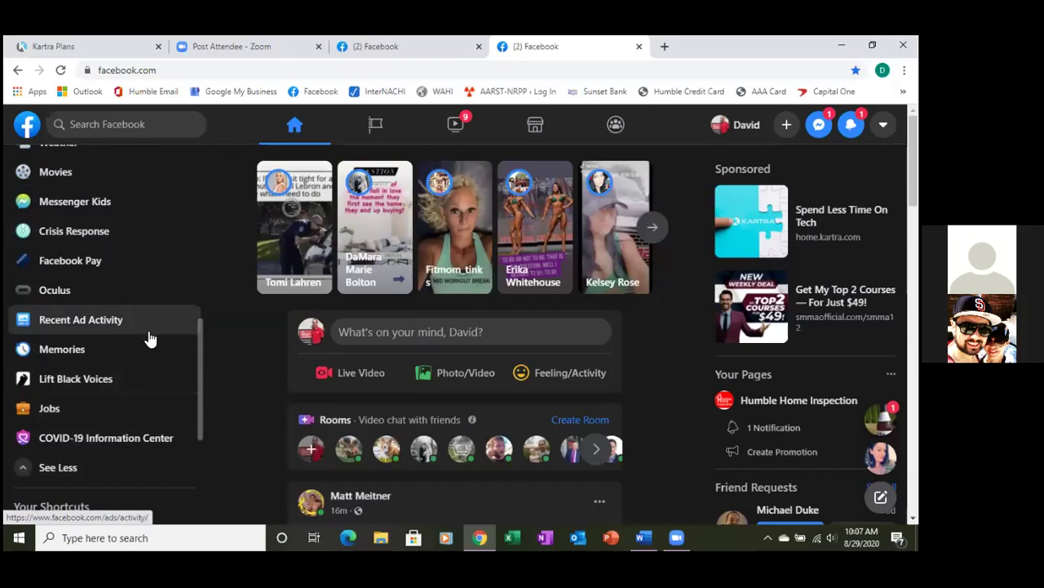
{"action": "scroll", "coordinate": [149, 338], "scroll_direction": "up", "scroll_amount": 3}
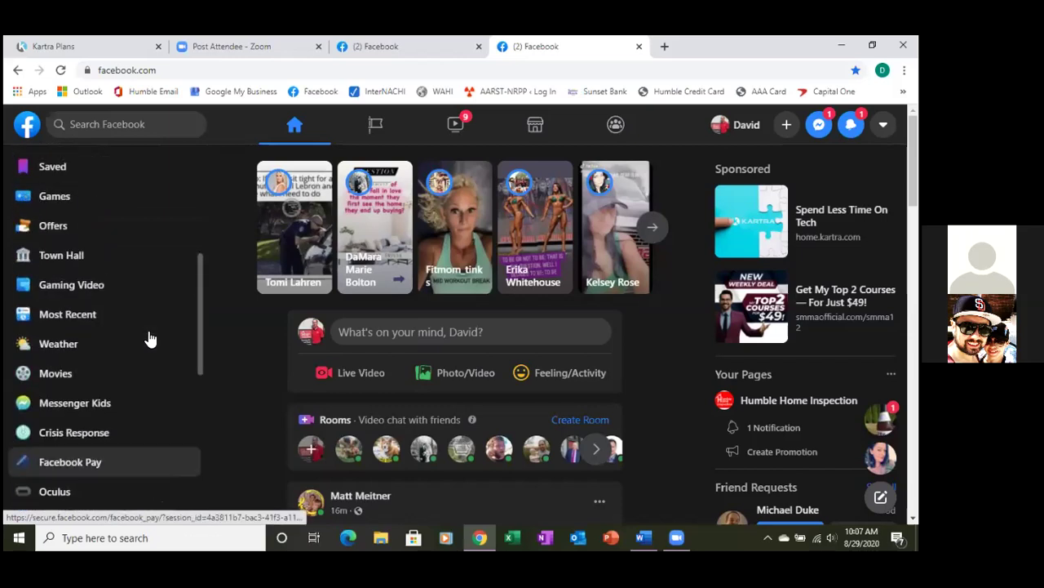
{"action": "scroll", "coordinate": [150, 338], "scroll_direction": "up", "scroll_amount": 5}
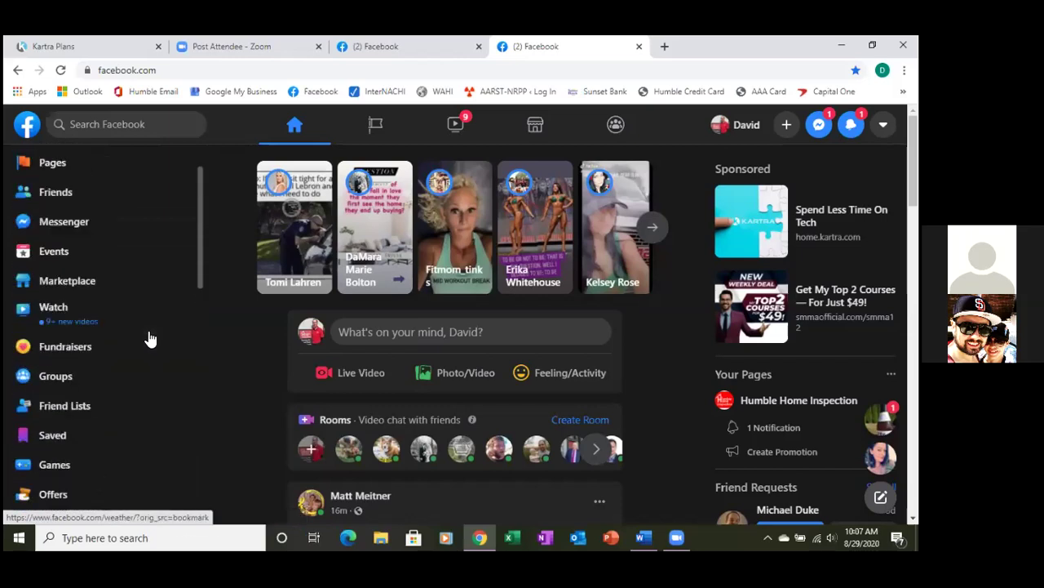
{"action": "scroll", "coordinate": [149, 338], "scroll_direction": "up", "scroll_amount": 1}
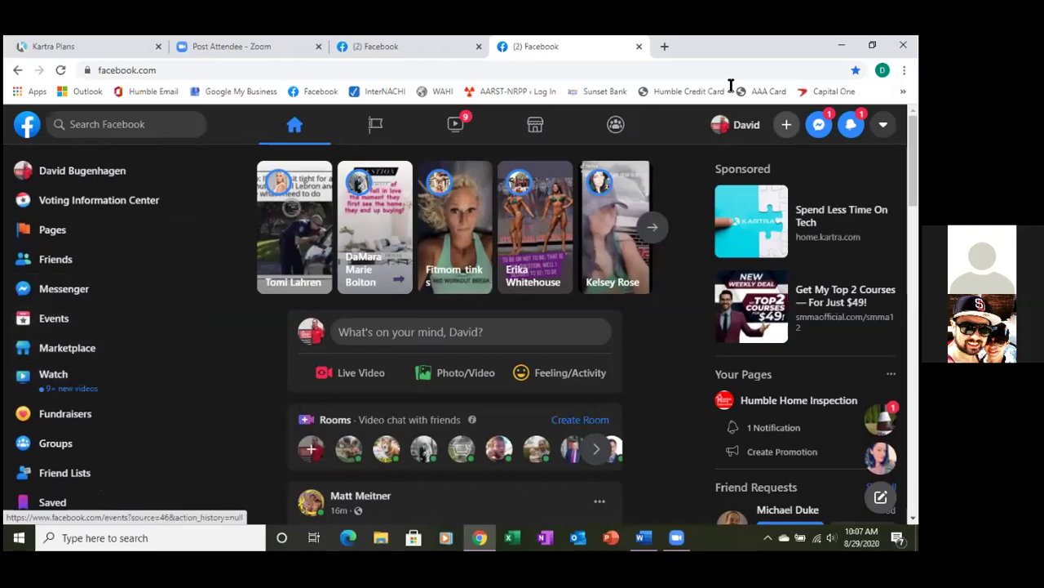
Open business.facebook.com in a new browser tab.
{"action": "left_click", "coordinate": [664, 46]}
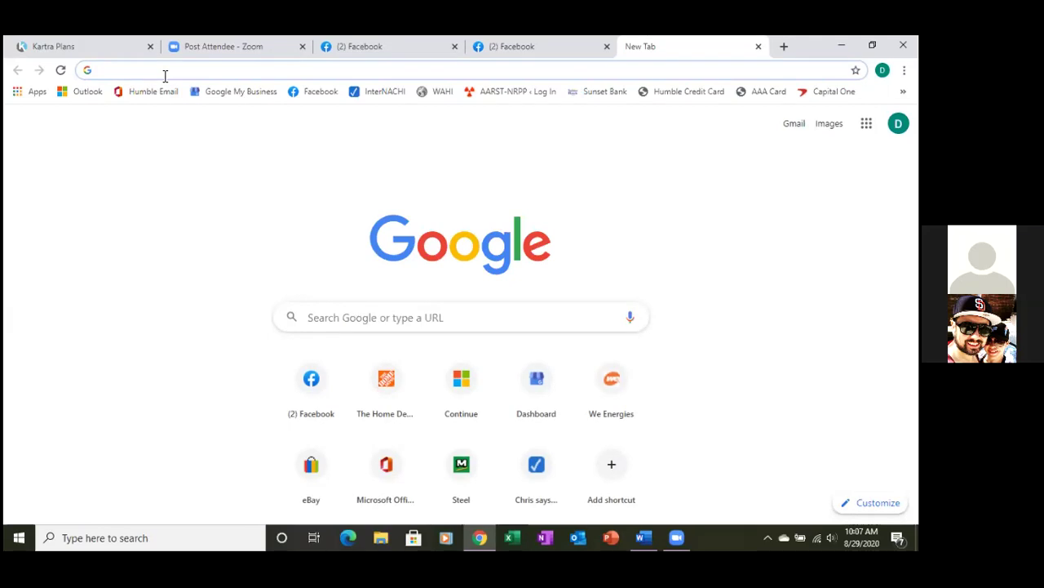
{"action": "type", "text": "busi"}
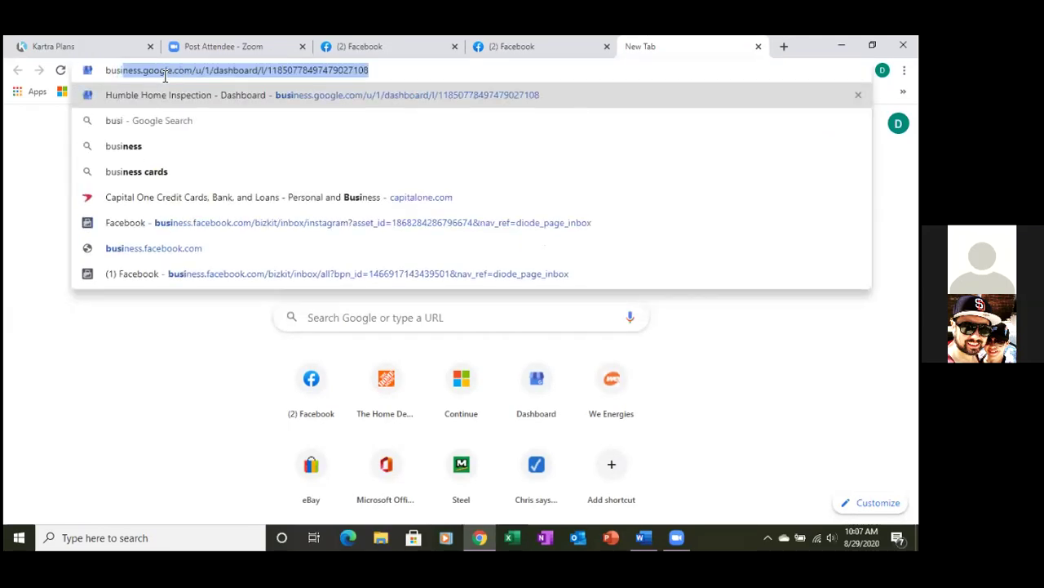
{"action": "type", "text": "nes.facebook.com"}
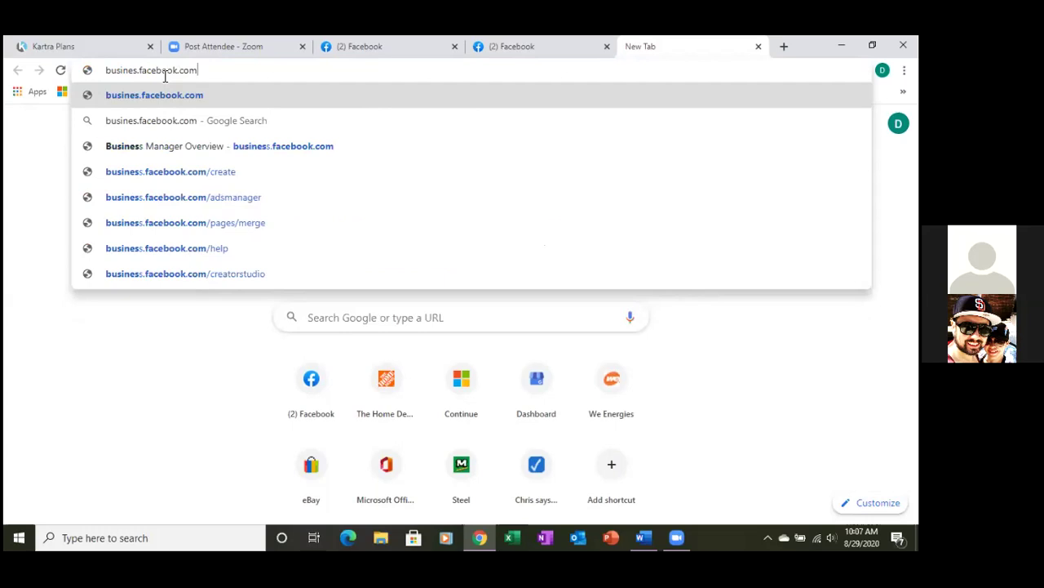
{"action": "key", "text": "Return"}
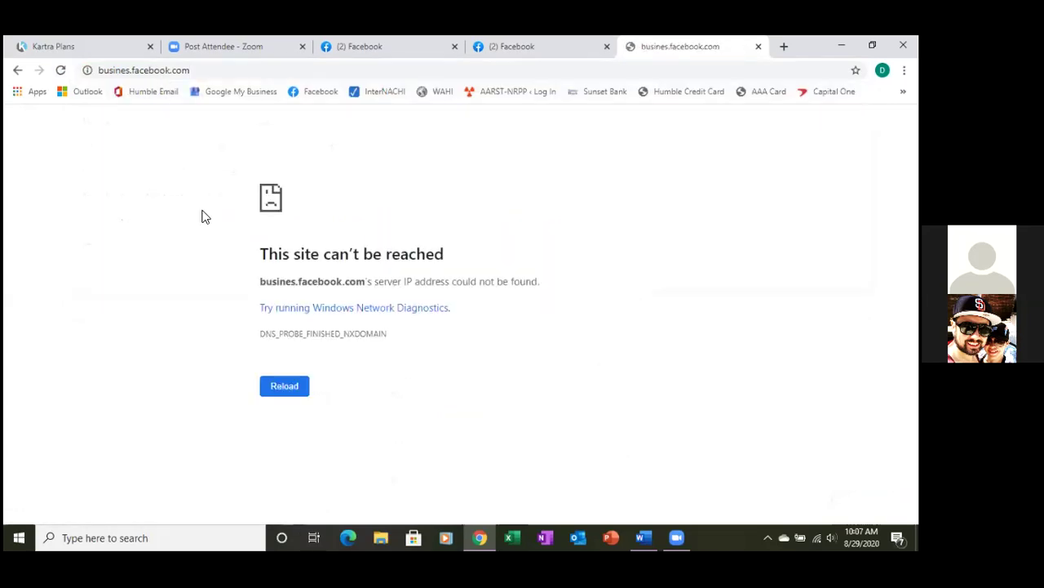
{"action": "left_click", "coordinate": [129, 71]}
{"action": "left_click", "coordinate": [128, 70]}
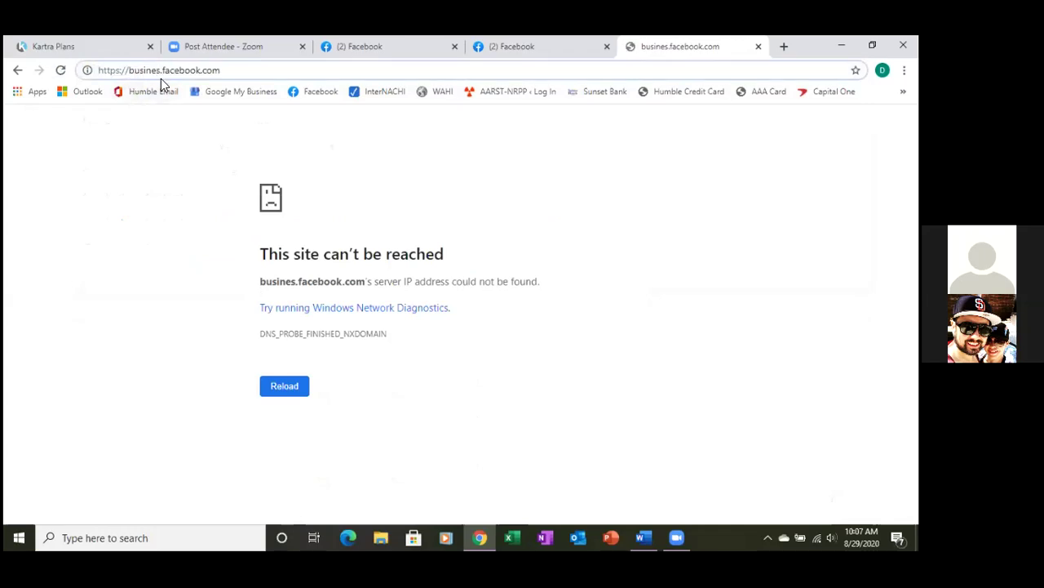
{"action": "type", "text": "s"}
{"action": "key", "text": "Return"}
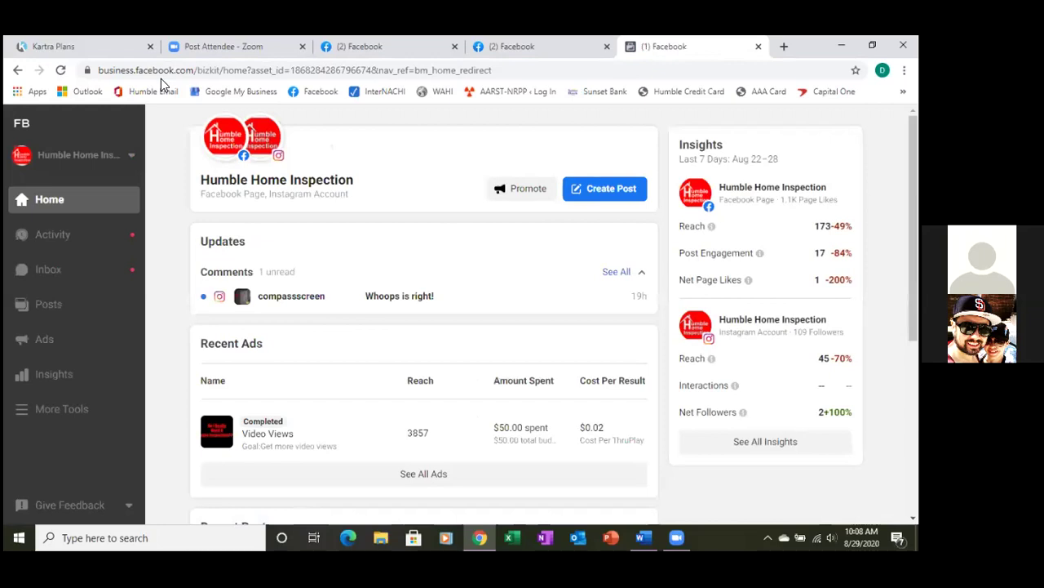
View the business page's ads overview, return to its home page, and open Ads Manager.
{"action": "left_click", "coordinate": [56, 339]}
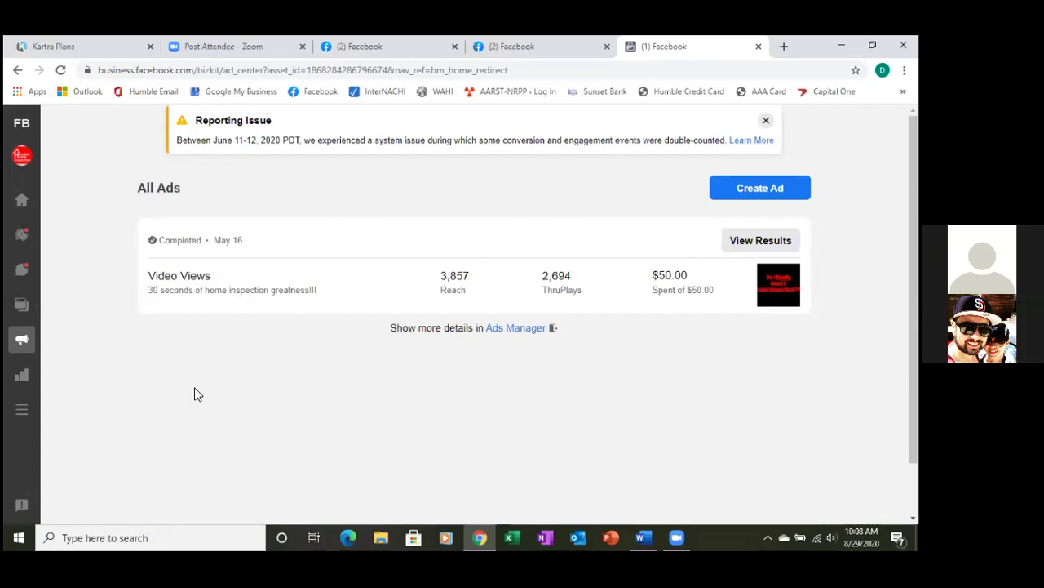
{"action": "left_click", "coordinate": [25, 207]}
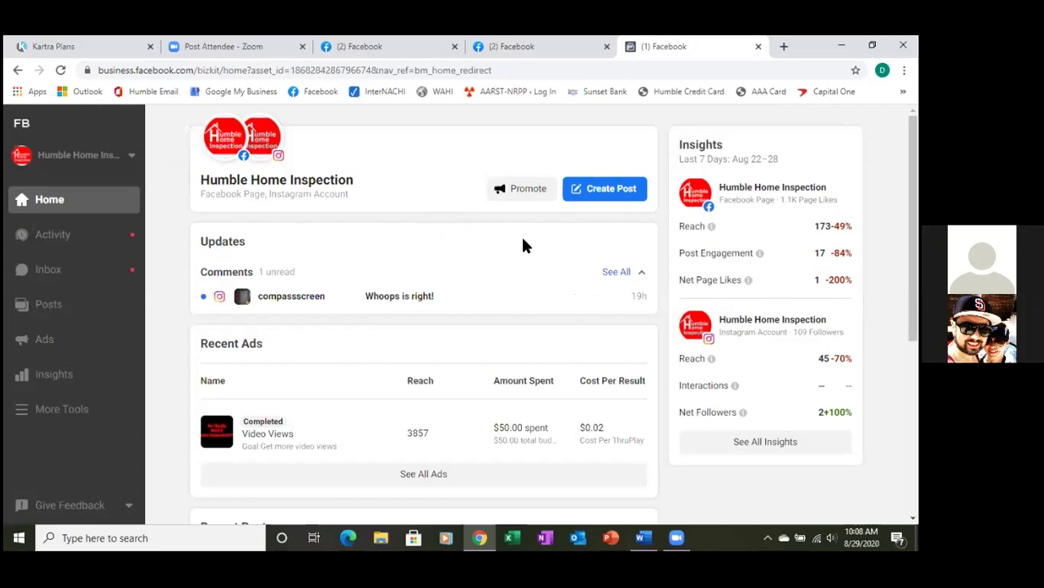
{"action": "left_click", "coordinate": [45, 414]}
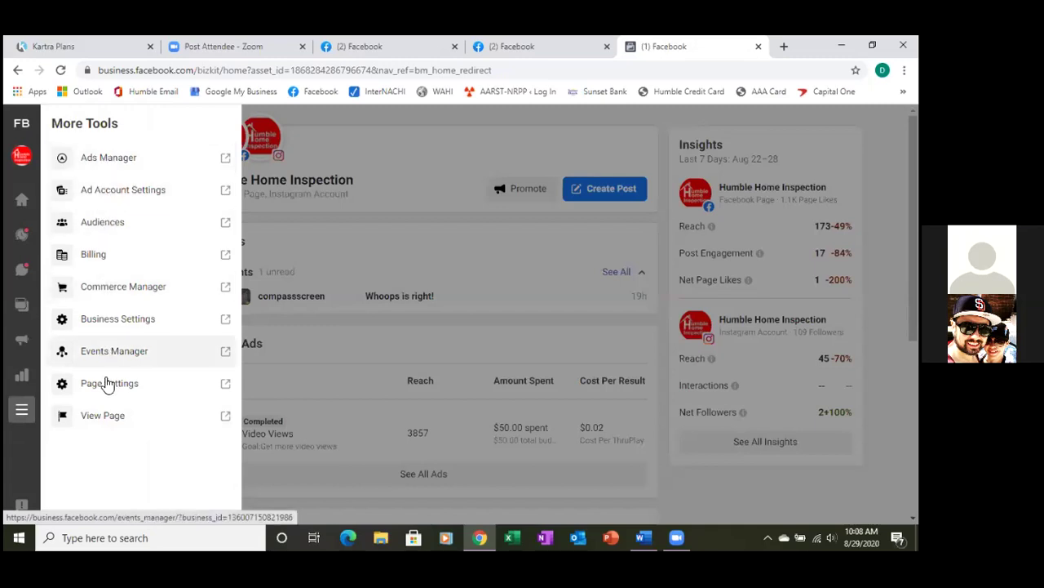
{"action": "left_click", "coordinate": [126, 167]}
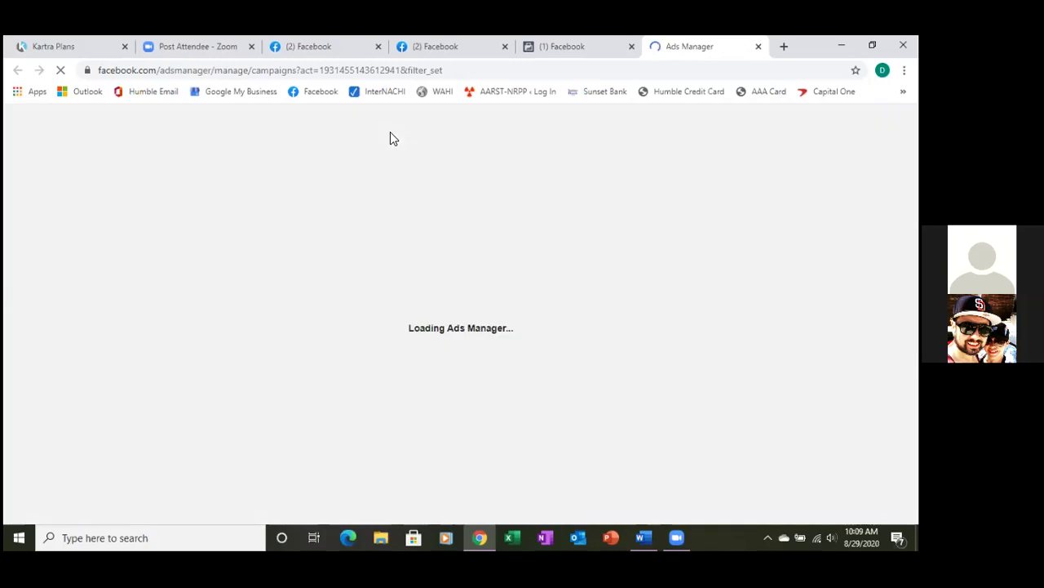
Close the browser tab with the business home page, keeping the Ads Manager tab in view.
{"action": "left_click", "coordinate": [557, 50]}
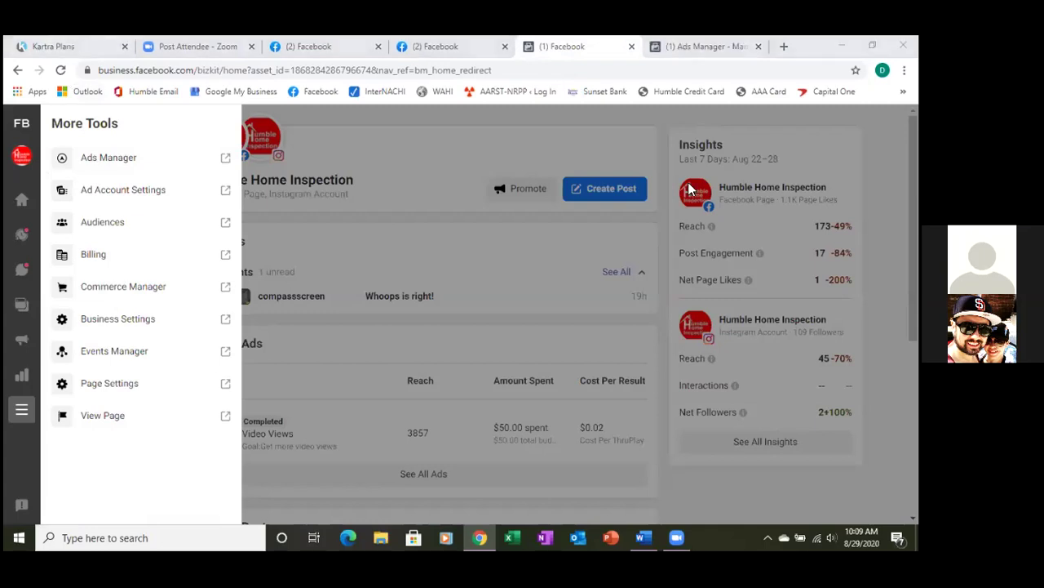
{"action": "left_click", "coordinate": [708, 65]}
{"action": "key", "text": "ctrl+Tab"}
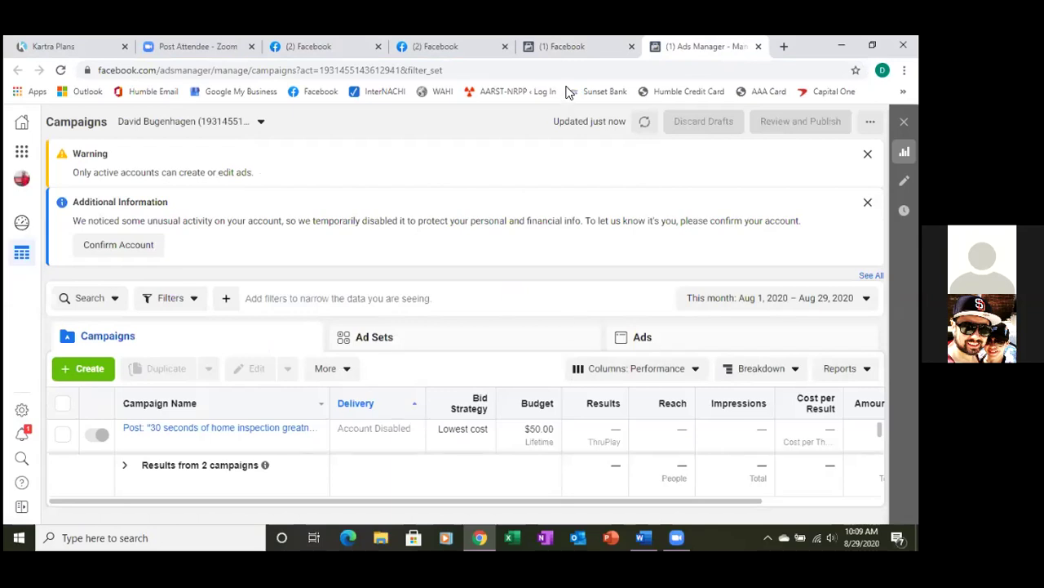
{"action": "middle_click", "coordinate": [601, 49]}
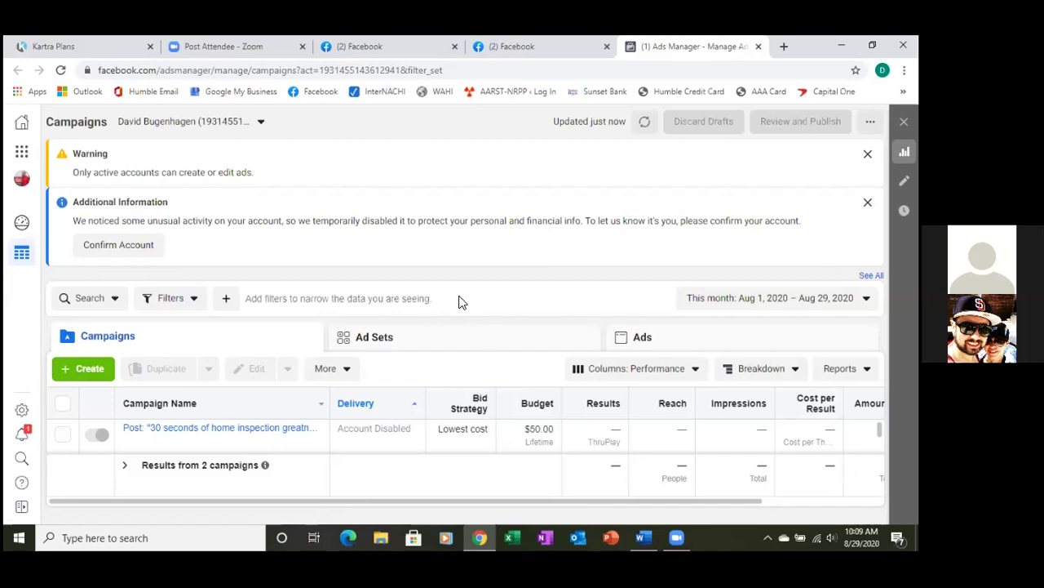
Start confirming the disabled ad account by beginning the payment method verification.
{"action": "left_click", "coordinate": [130, 245]}
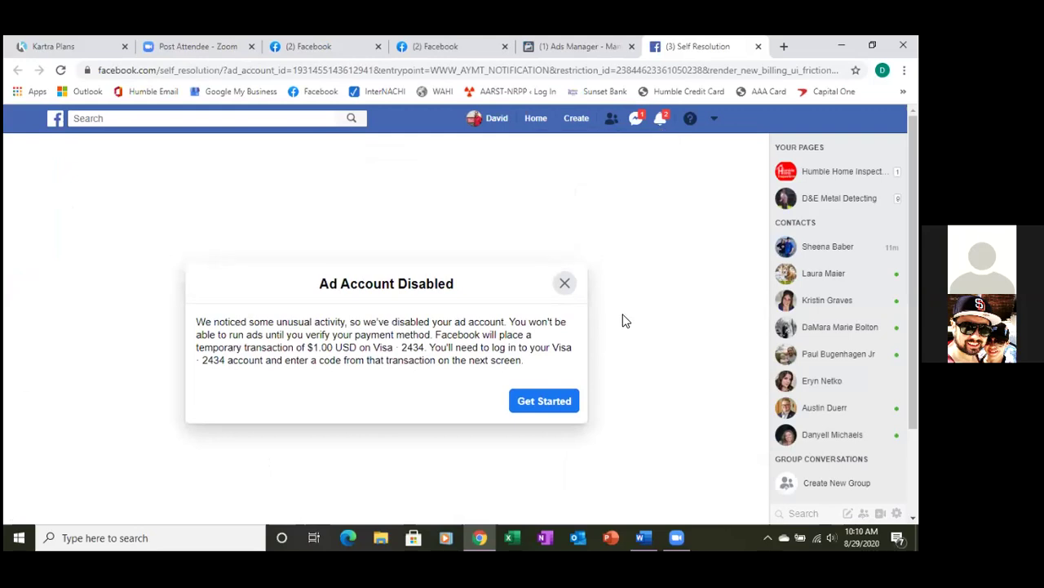
{"action": "left_click", "coordinate": [535, 404]}
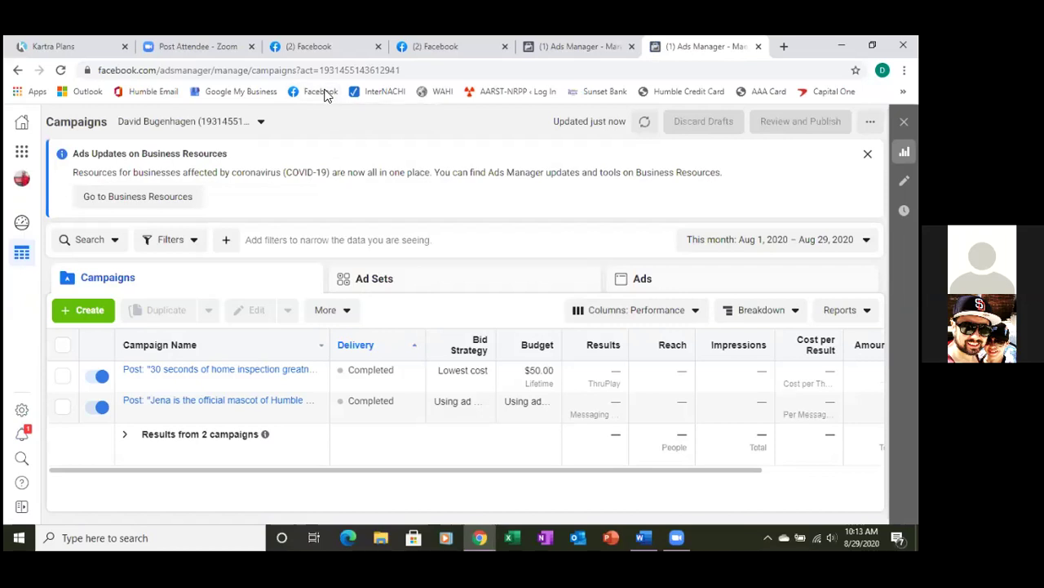
Delete the Facebook bookmark from the bookmarks bar and add a bookmarks folder named Ads Manager.
{"action": "right_click", "coordinate": [310, 96]}
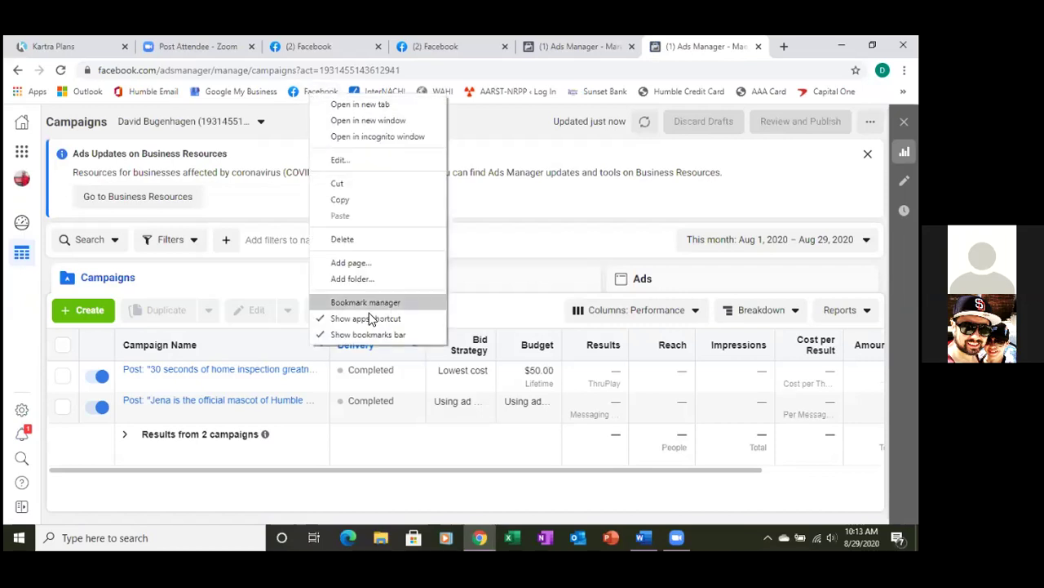
{"action": "left_click", "coordinate": [362, 238]}
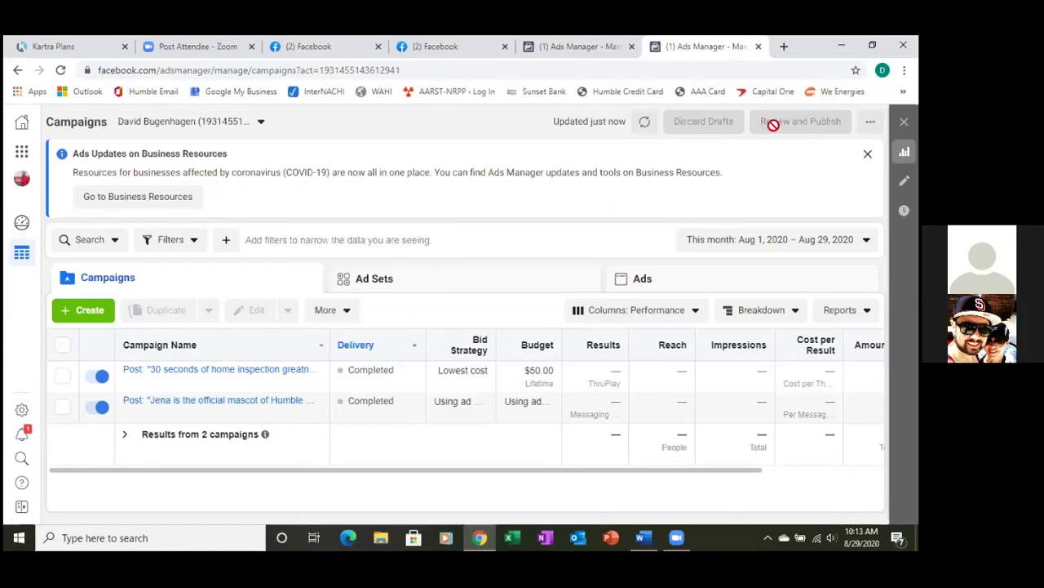
{"action": "right_click", "coordinate": [903, 92]}
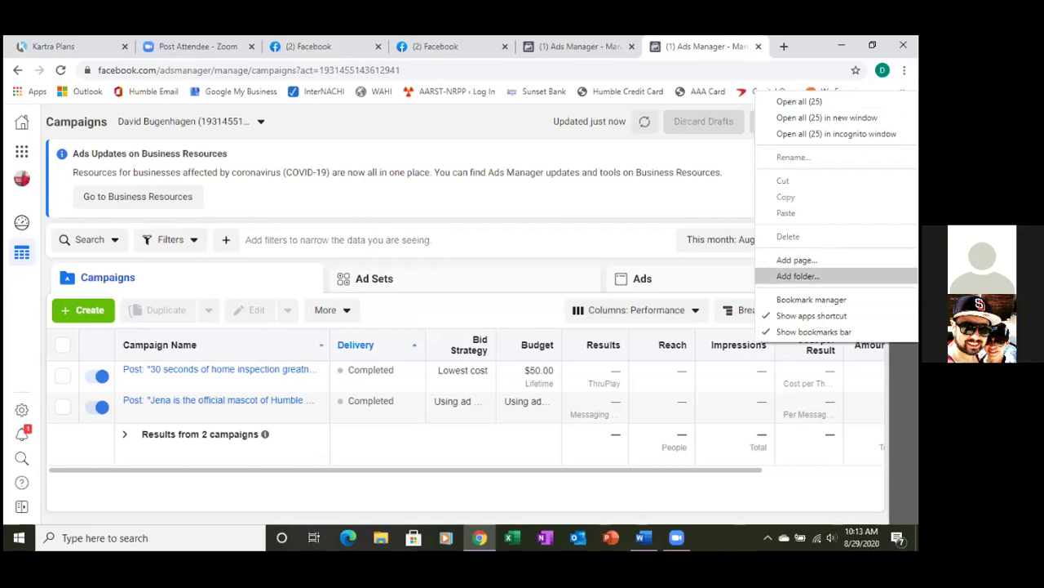
{"action": "left_click", "coordinate": [798, 275]}
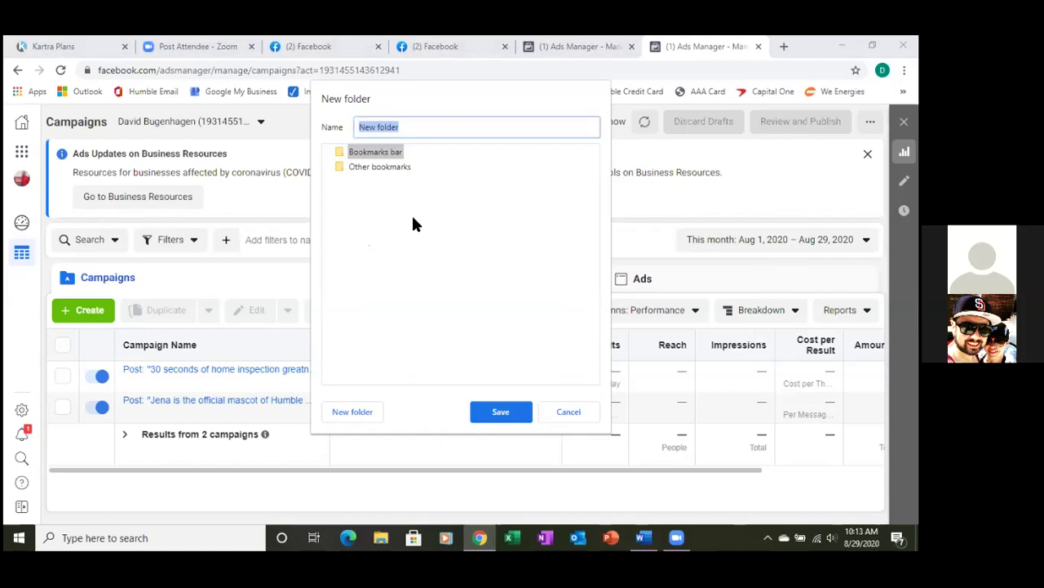
{"action": "type", "text": "Ads Manager"}
{"action": "left_click", "coordinate": [500, 422]}
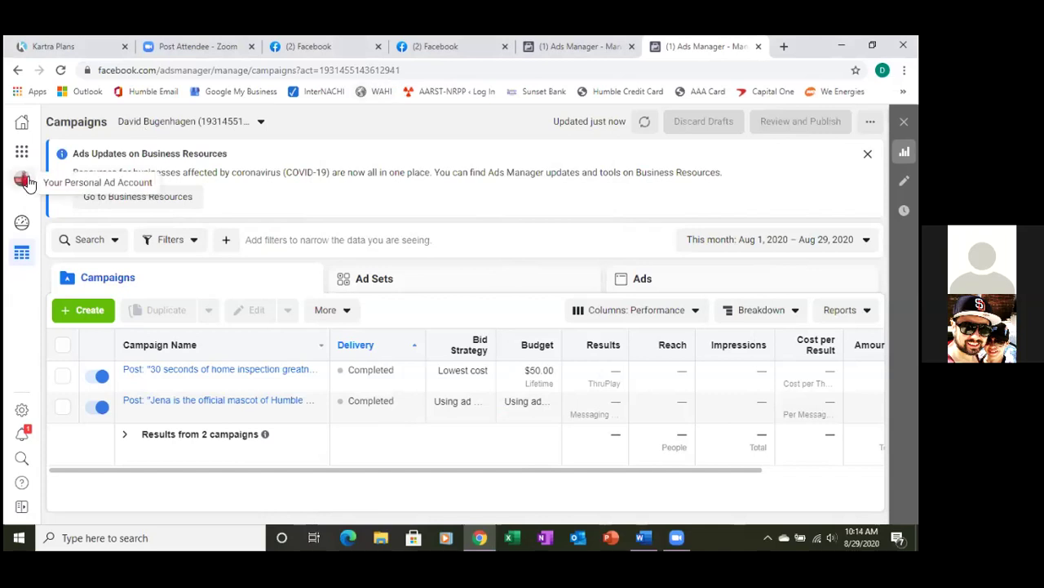
{"action": "left_click", "coordinate": [261, 122]}
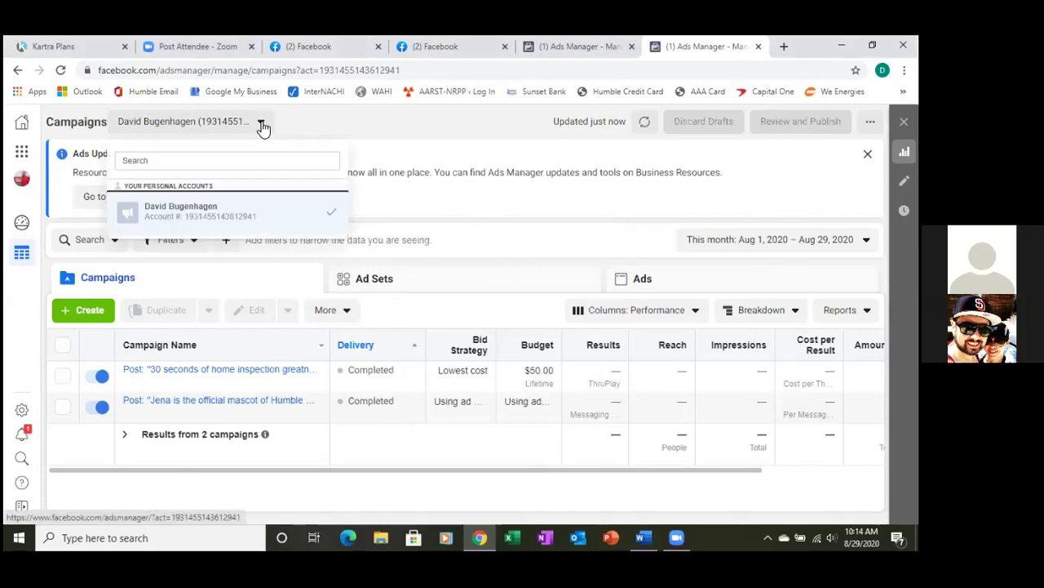
{"action": "left_click", "coordinate": [262, 124]}
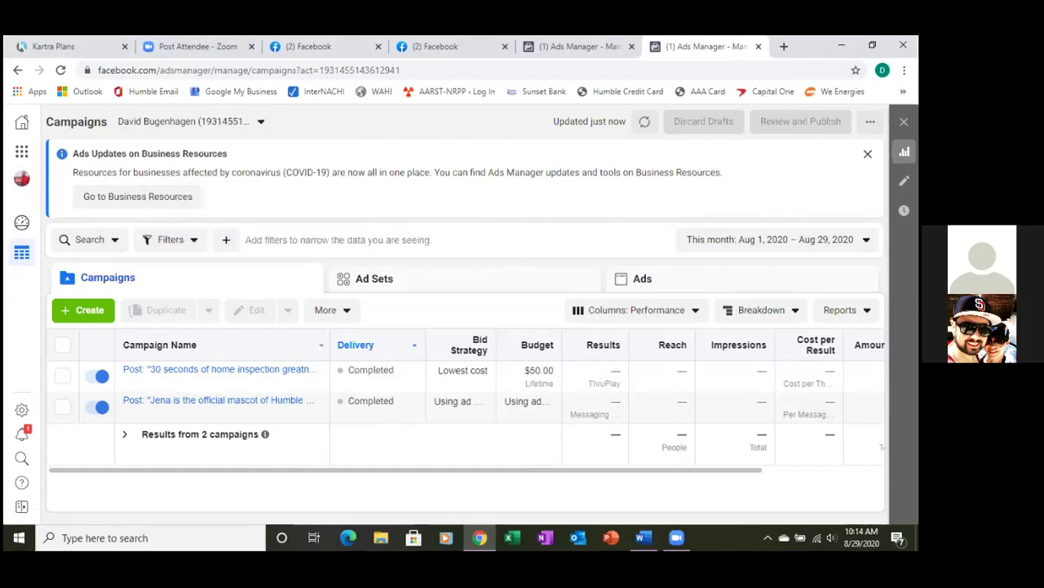
Bookmark the Ads Manager campaigns page in the Ads Manager folder.
{"action": "left_click", "coordinate": [855, 69]}
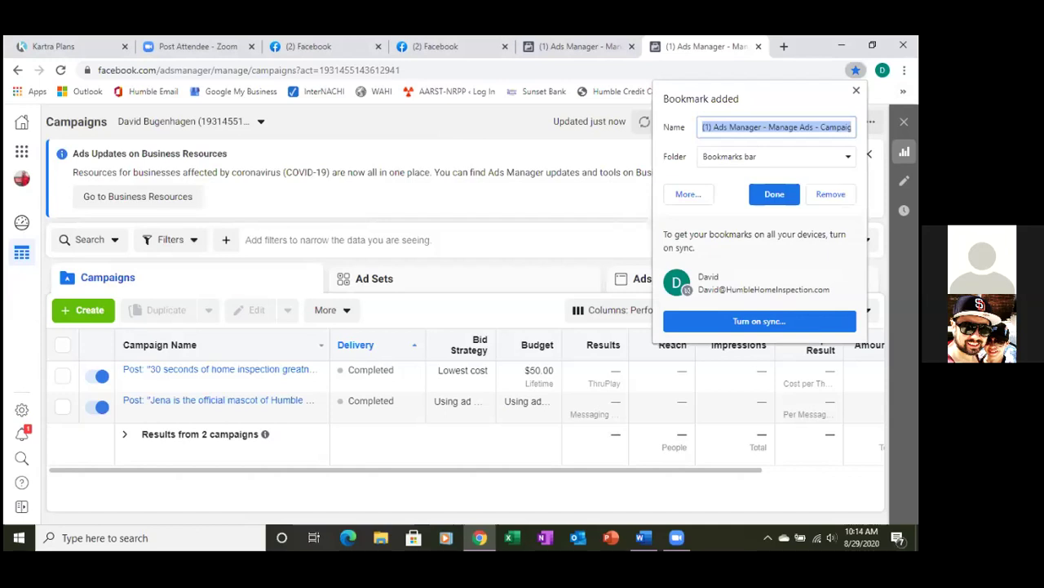
{"action": "left_click", "coordinate": [775, 156]}
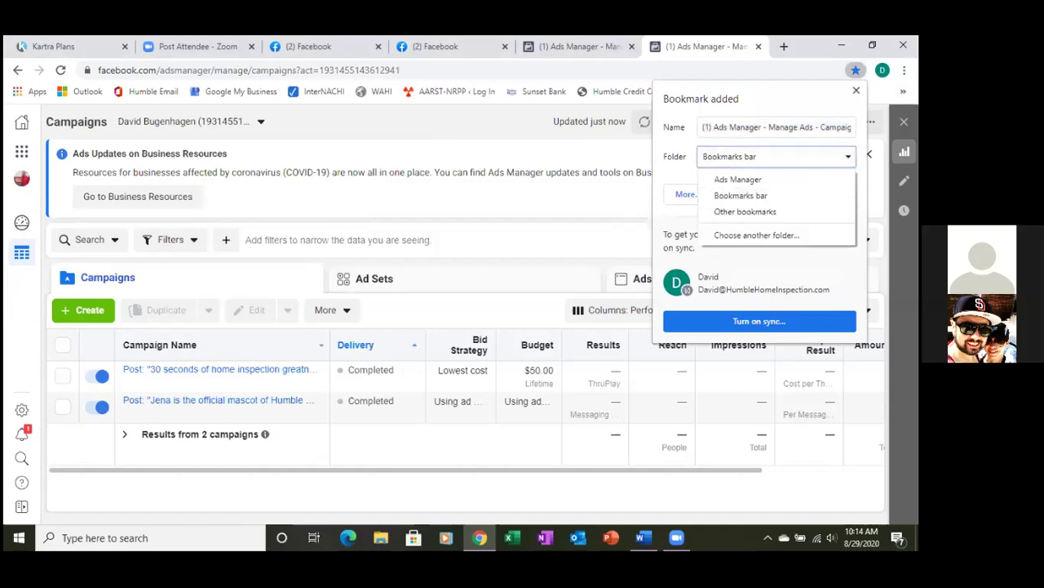
{"action": "left_click", "coordinate": [763, 180]}
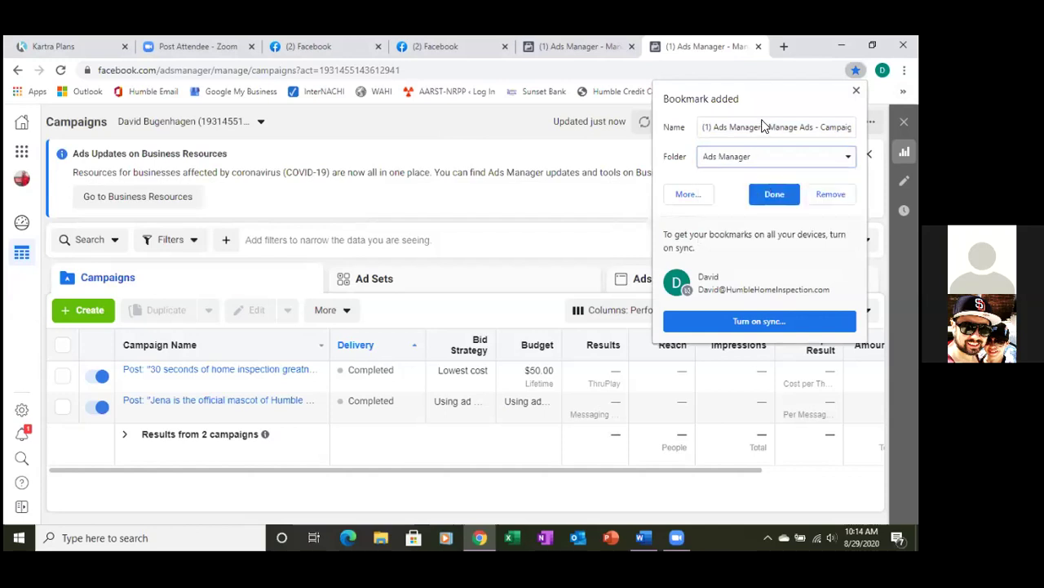
Name the new campaigns page bookmark Dashboard and save it.
{"action": "left_click", "coordinate": [768, 127]}
{"action": "left_click", "coordinate": [799, 128]}
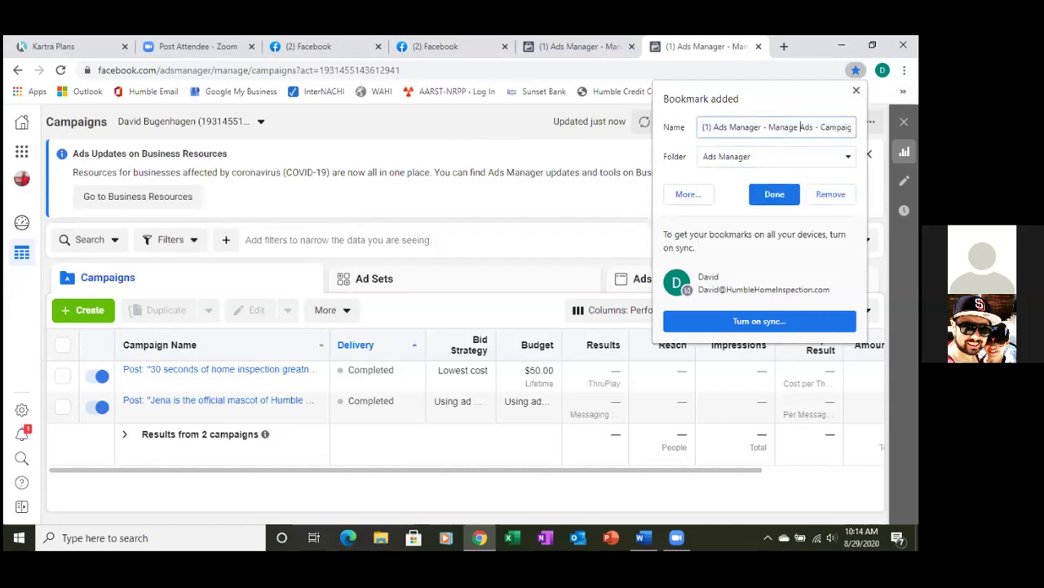
{"action": "key", "text": "BackSpace"}
{"action": "key", "text": "BackSpace"}
{"action": "key", "text": "BackSpace"}
{"action": "key", "text": "BackSpace"}
{"action": "key", "text": "BackSpace"}
{"action": "key", "text": "BackSpace"}
{"action": "key", "text": "BackSpace"}
{"action": "key", "text": "BackSpace"}
{"action": "key", "text": "BackSpace"}
{"action": "key", "text": "BackSpace"}
{"action": "key", "text": "BackSpace"}
{"action": "key", "text": "BackSpace"}
{"action": "key", "text": "BackSpace"}
{"action": "key", "text": "BackSpace"}
{"action": "key", "text": "BackSpace"}
{"action": "key", "text": "BackSpace"}
{"action": "key", "text": "BackSpace"}
{"action": "key", "text": "BackSpace"}
{"action": "key", "text": "BackSpace"}
{"action": "key", "text": "BackSpace"}
{"action": "key", "text": "BackSpace"}
{"action": "key", "text": "BackSpace"}
{"action": "key", "text": "BackSpace"}
{"action": "key", "text": "BackSpace"}
{"action": "key", "text": "BackSpace"}
{"action": "key", "text": "BackSpace"}
{"action": "key", "text": "BackSpace"}
{"action": "key", "text": "BackSpace"}
{"action": "key", "text": "BackSpace"}
{"action": "key", "text": "BackSpace"}
{"action": "key", "text": "BackSpace"}
{"action": "key", "text": "BackSpace"}
{"action": "key", "text": "BackSpace"}
{"action": "key", "text": "BackSpace"}
{"action": "key", "text": "BackSpace"}
{"action": "key", "text": "BackSpace"}
{"action": "key", "text": "BackSpace"}
{"action": "key", "text": "BackSpace"}
{"action": "key", "text": "BackSpace"}
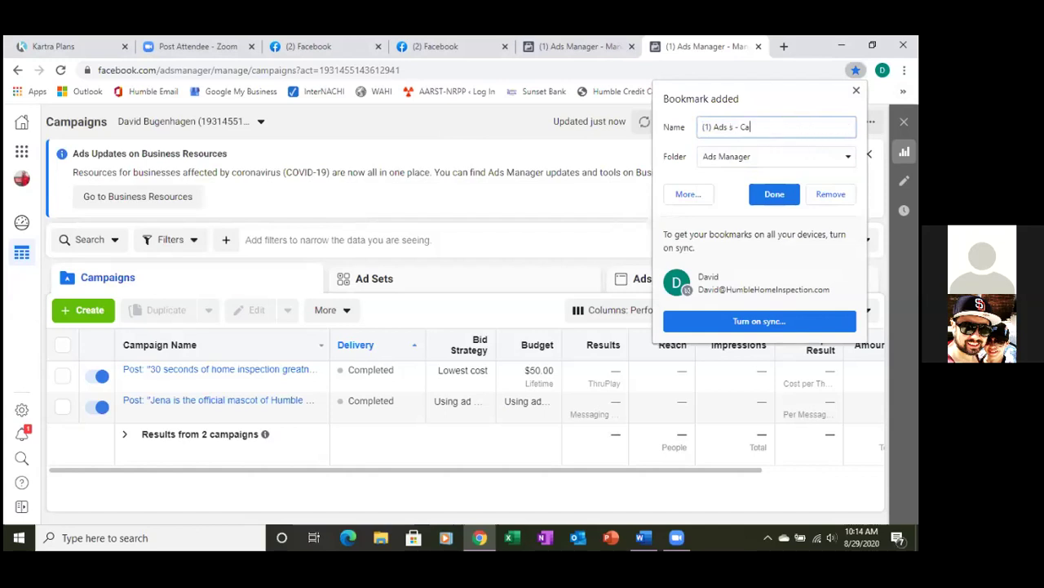
{"action": "type", "text": "Dashboard"}
{"action": "key", "text": "Return"}
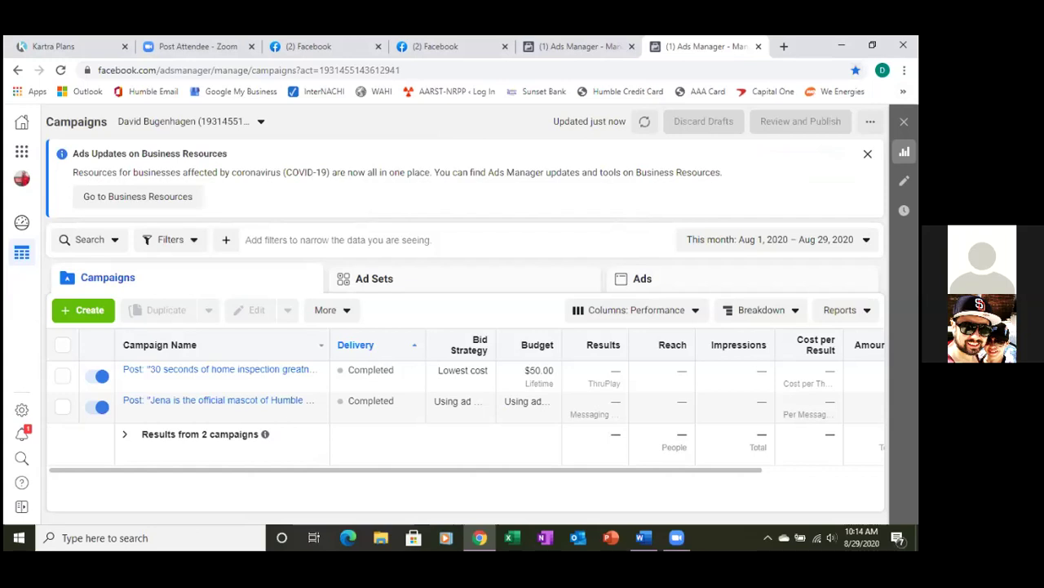
{"action": "left_click", "coordinate": [904, 91]}
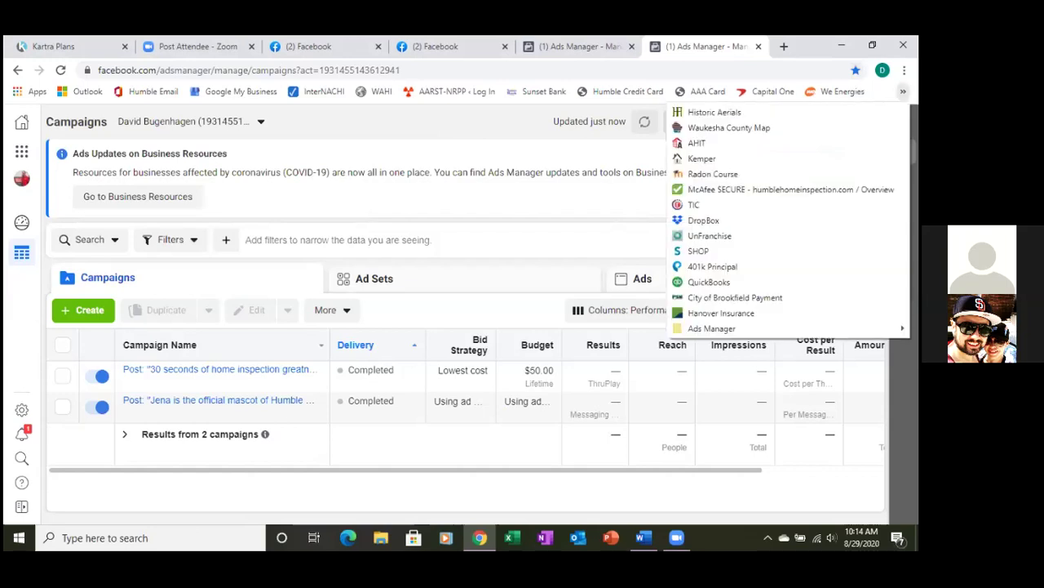
{"action": "left_click", "coordinate": [903, 91]}
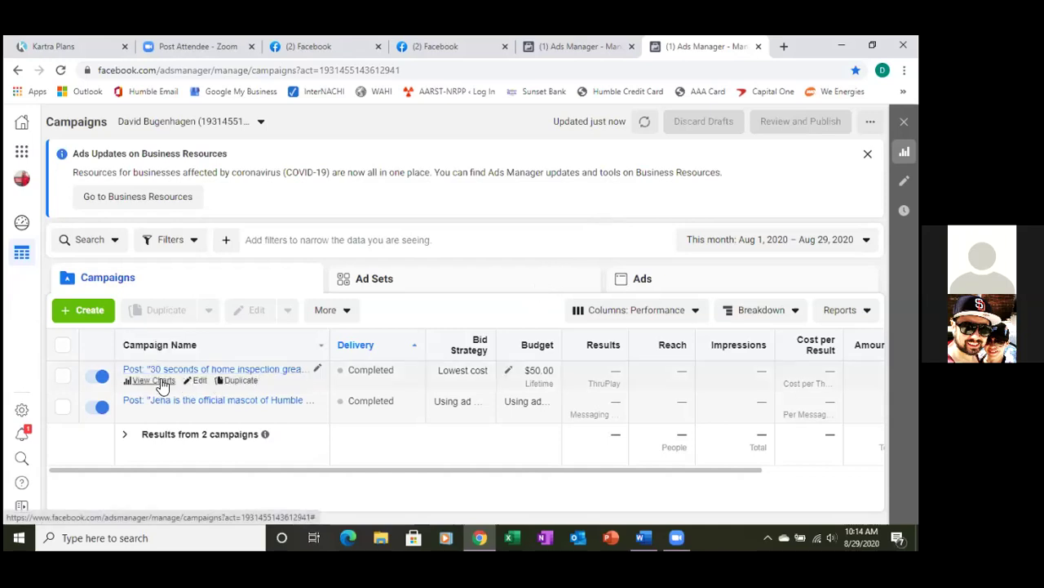
Turn off both campaigns and the ad set belonging to the official mascot post campaign.
{"action": "left_click", "coordinate": [102, 377]}
{"action": "left_click", "coordinate": [101, 408]}
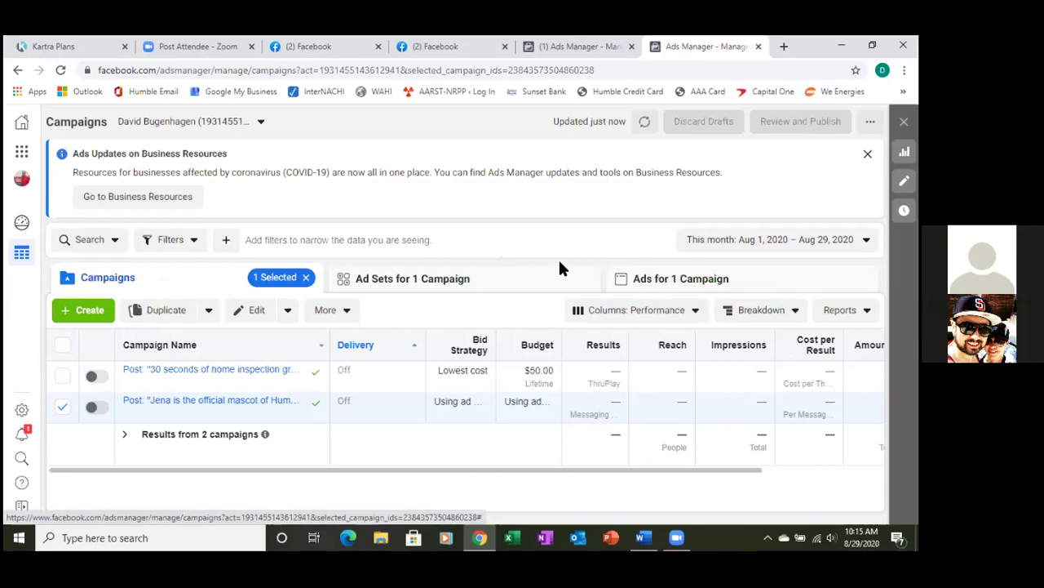
{"action": "left_click", "coordinate": [460, 280]}
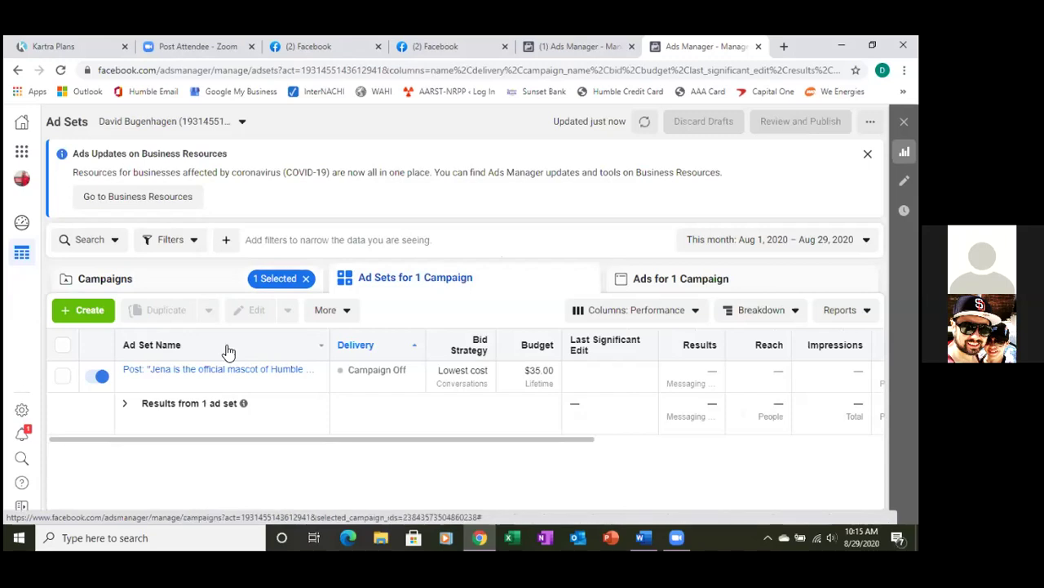
{"action": "left_click", "coordinate": [102, 377]}
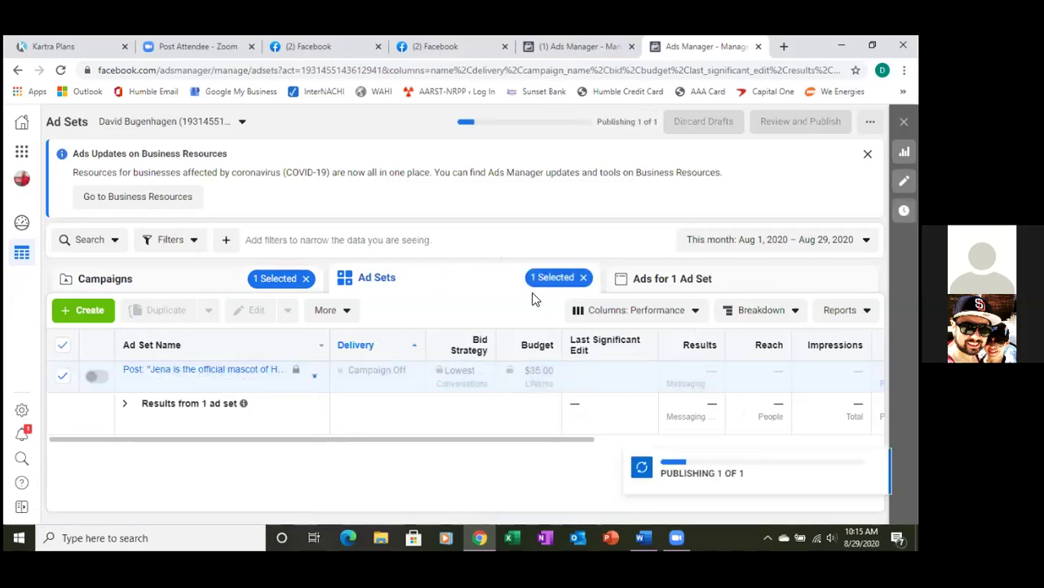
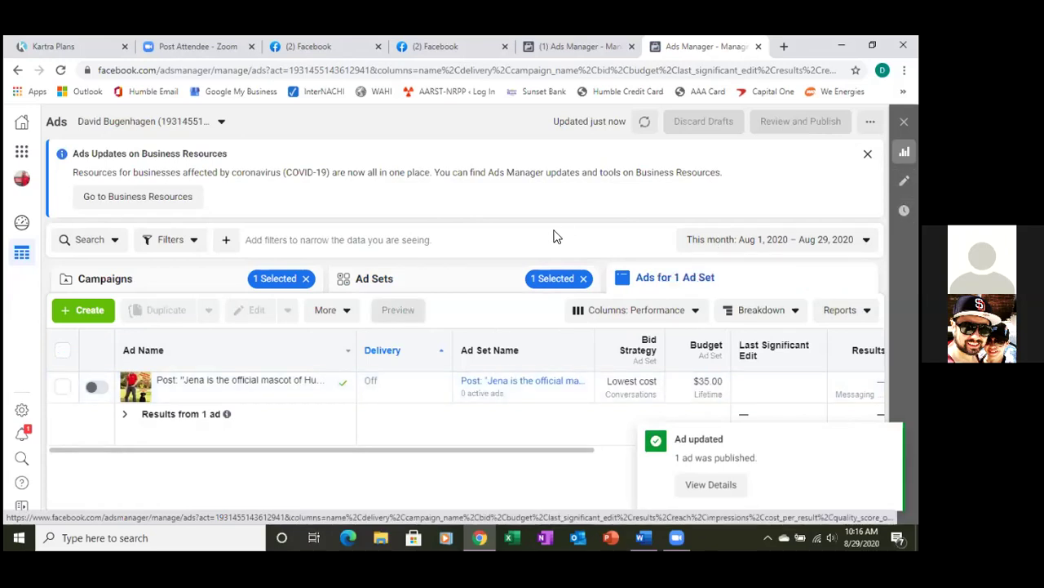
Clear the ad set selection and select only the "30 seconds of home inspection" campaign instead of the mascot campaign.
{"action": "left_click", "coordinate": [584, 279]}
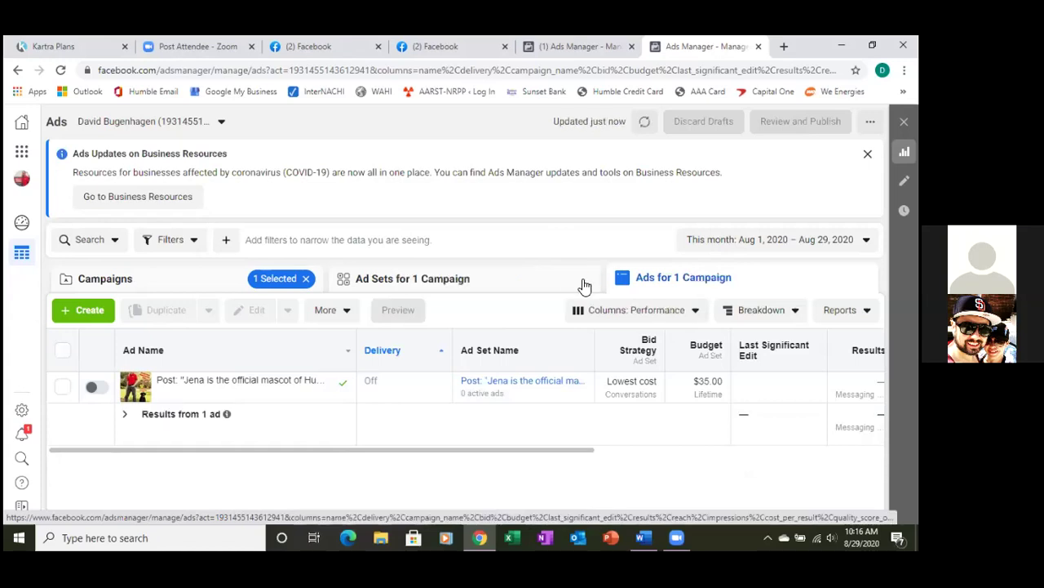
{"action": "left_click", "coordinate": [151, 281]}
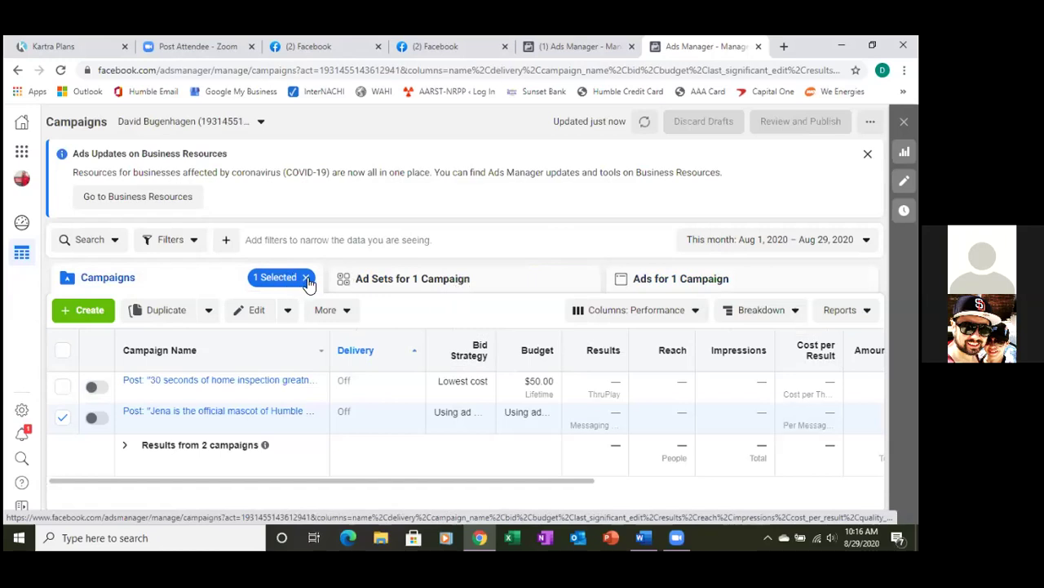
{"action": "left_click", "coordinate": [62, 387]}
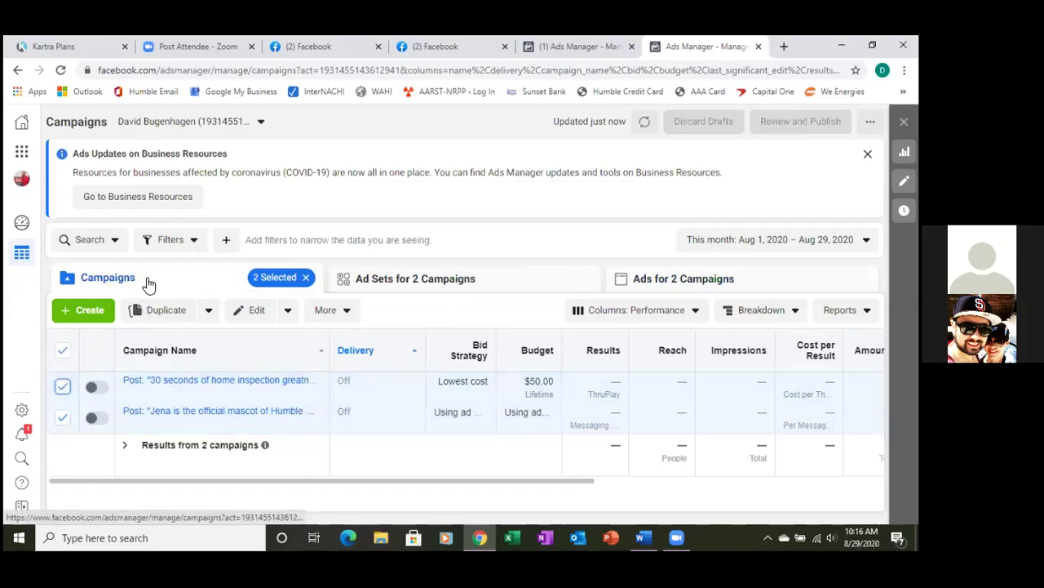
{"action": "left_click", "coordinate": [63, 418]}
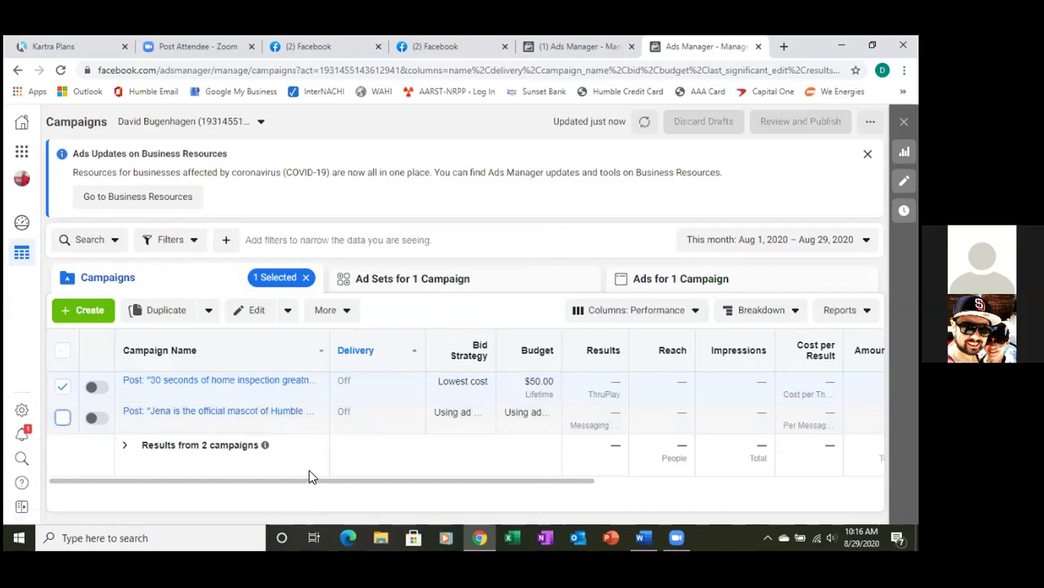
Turn off the ad set and the ad of the "30 seconds of home inspection" campaign.
{"action": "left_click", "coordinate": [415, 279]}
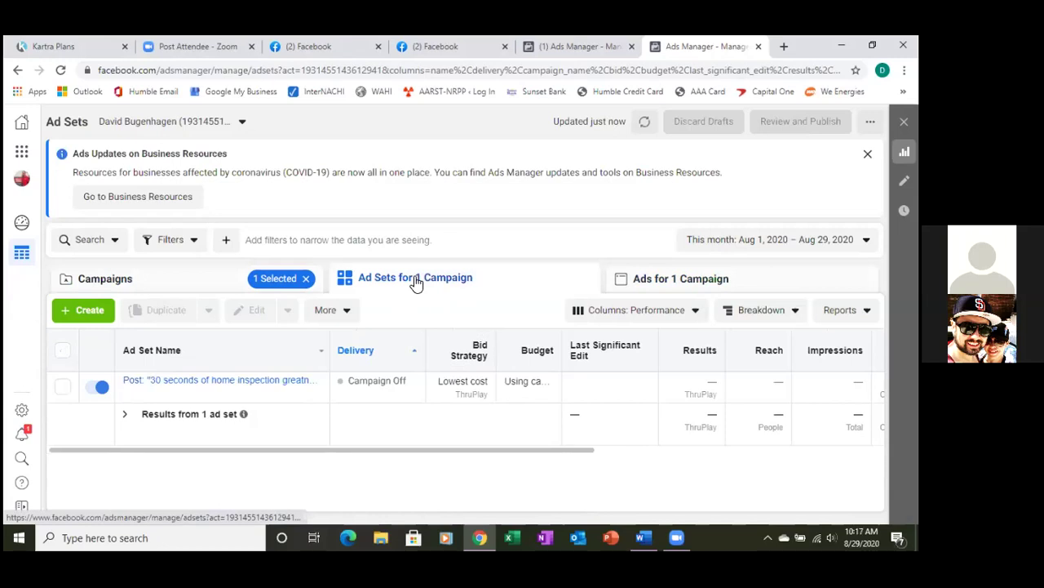
{"action": "left_click", "coordinate": [102, 387]}
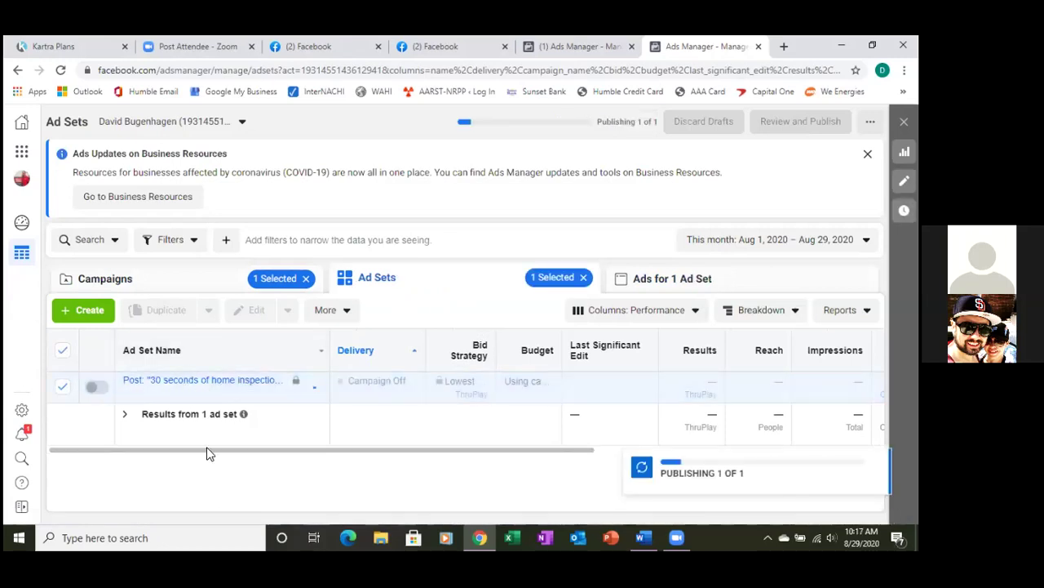
{"action": "left_click", "coordinate": [721, 282]}
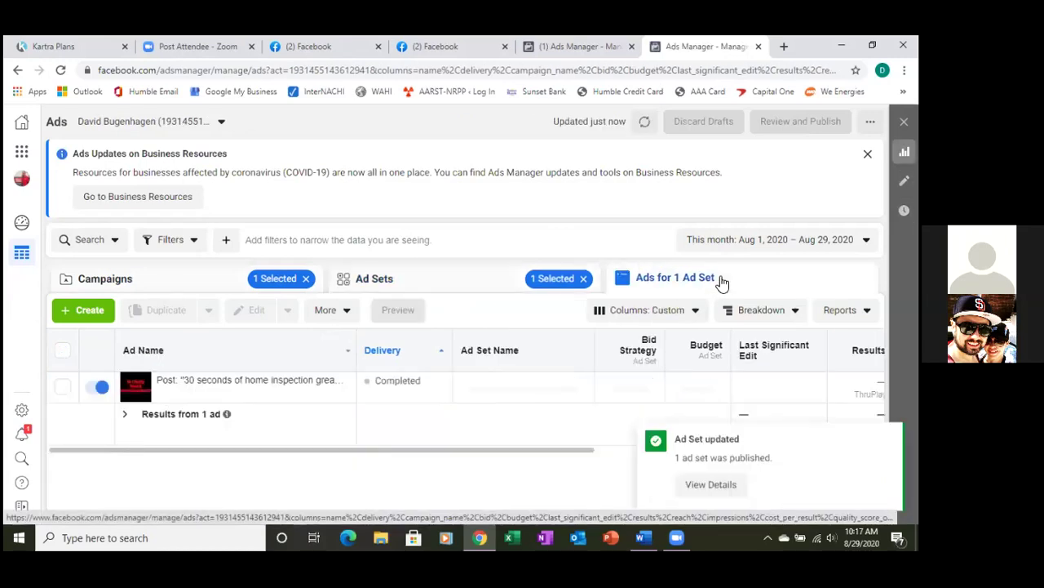
{"action": "left_click", "coordinate": [101, 388]}
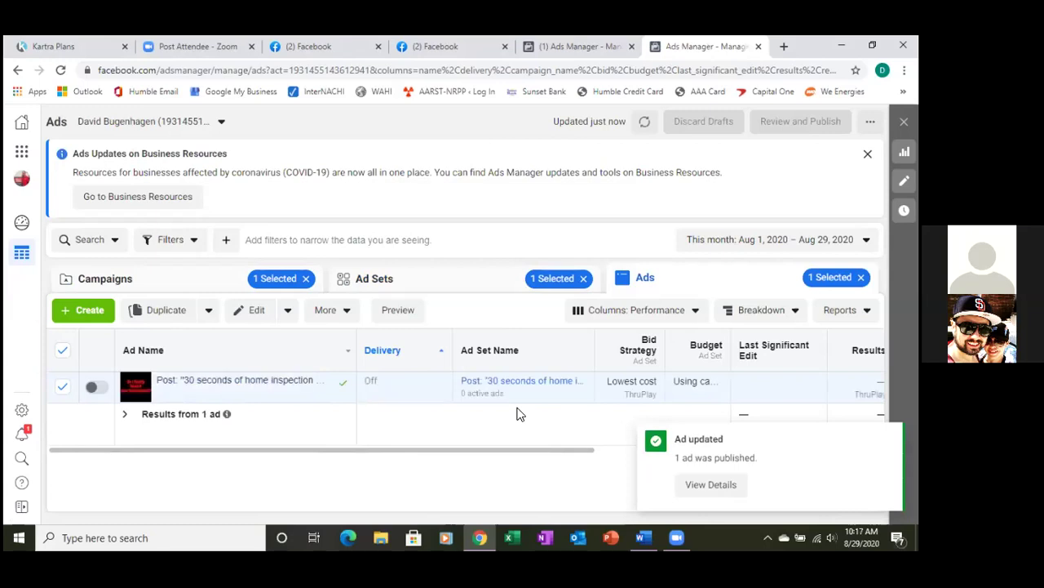
Return to the campaigns list and clear the ad, ad set and campaign selections.
{"action": "left_click", "coordinate": [459, 289]}
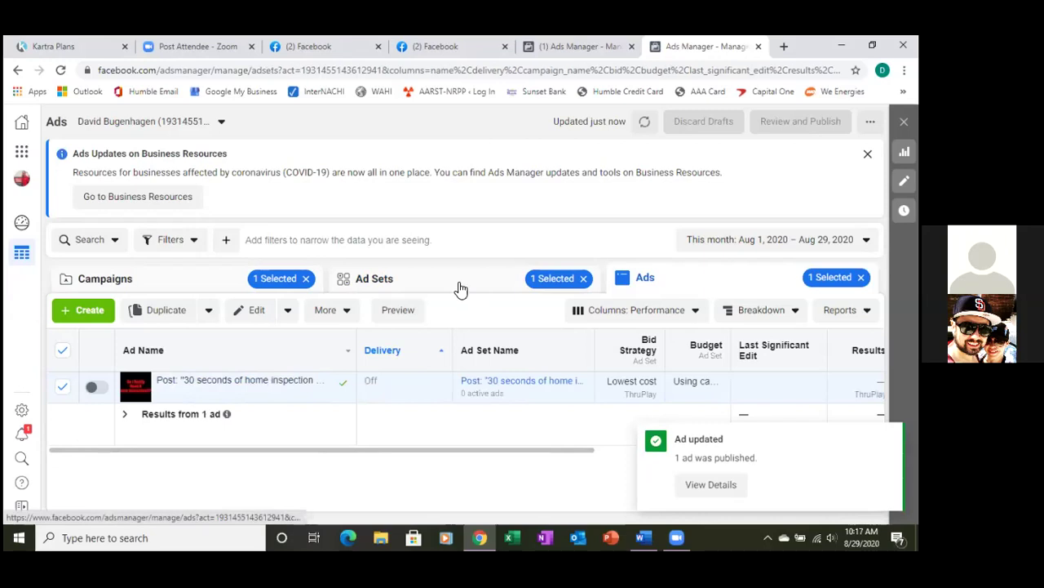
{"action": "left_click", "coordinate": [228, 277]}
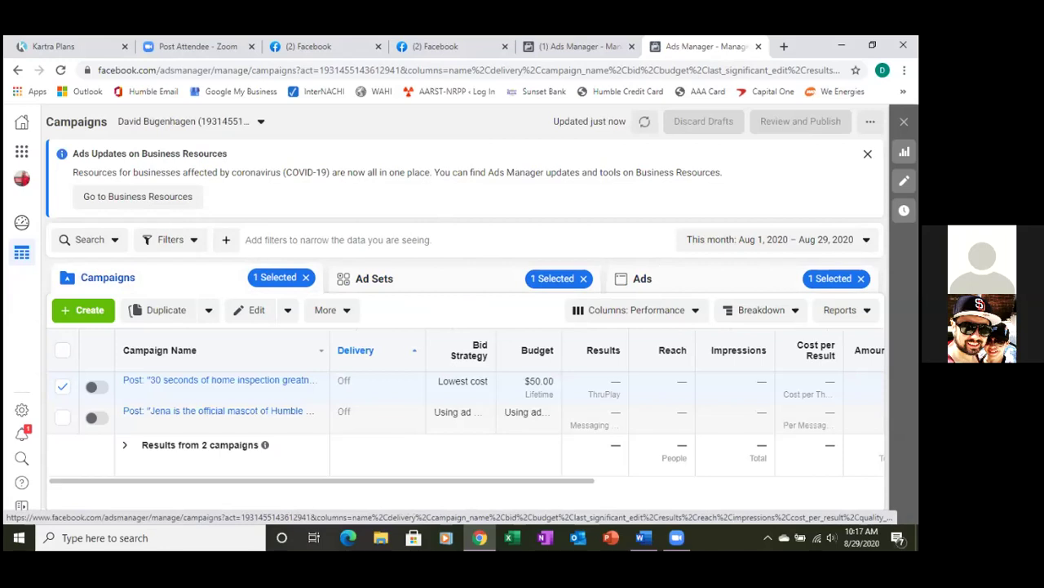
{"action": "left_click", "coordinate": [860, 278]}
{"action": "left_click", "coordinate": [583, 278]}
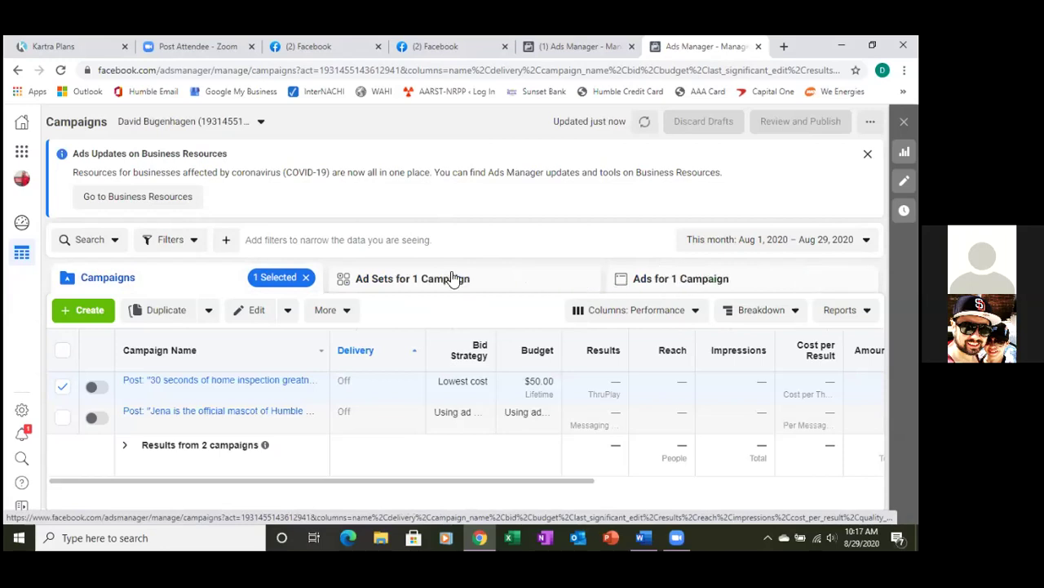
{"action": "left_click", "coordinate": [306, 278]}
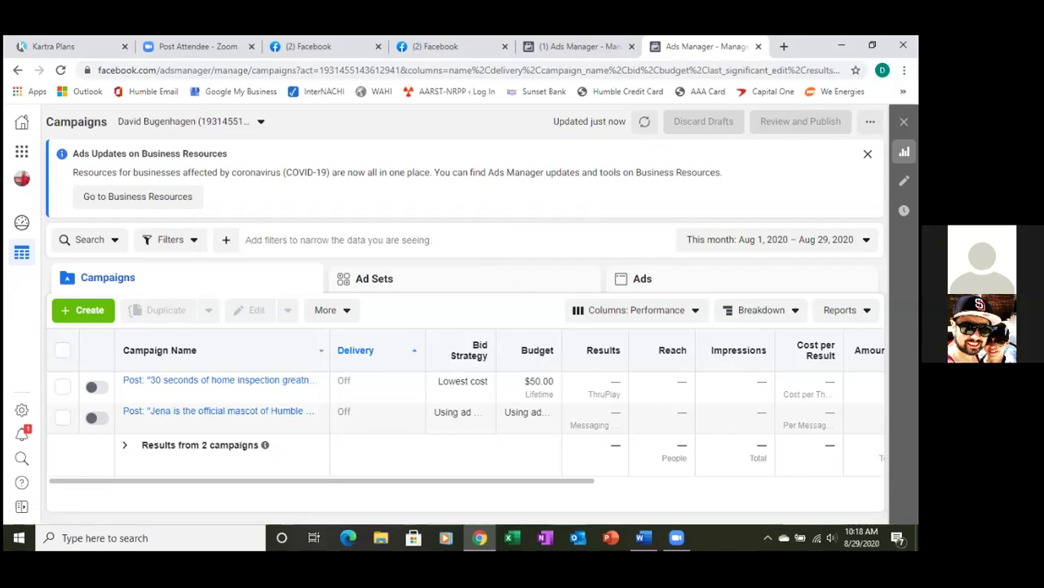
Delete the Dashboard bookmark from the Ads Manager bookmarks folder.
{"action": "left_click", "coordinate": [903, 91]}
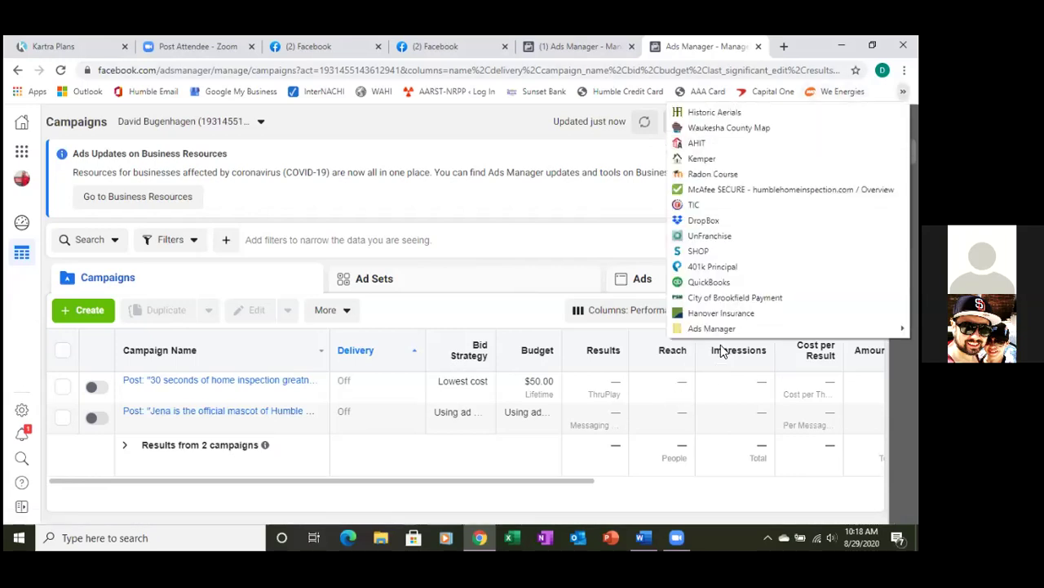
{"action": "mouse_move", "coordinate": [725, 330]}
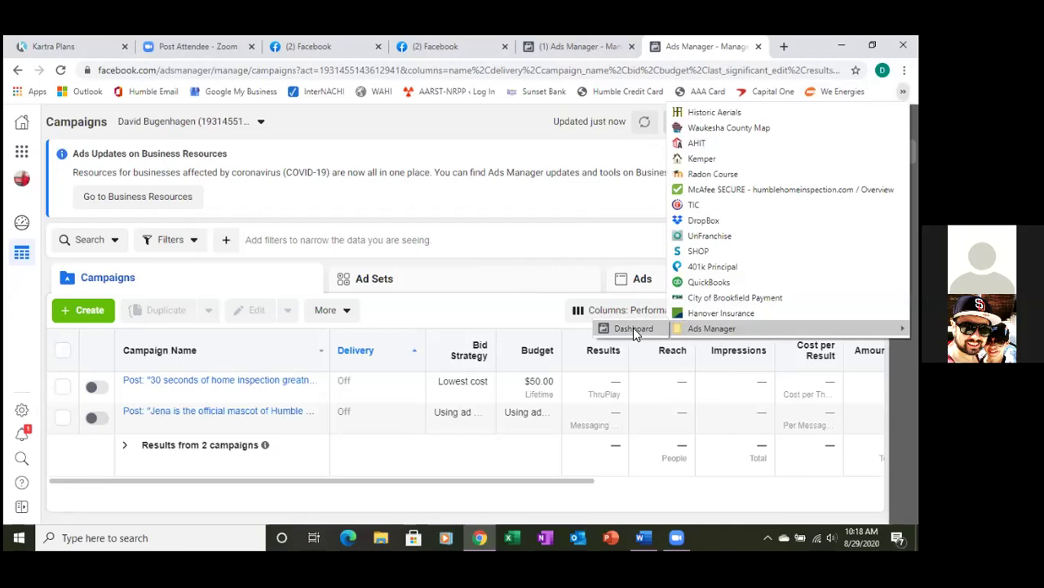
{"action": "right_click", "coordinate": [633, 328]}
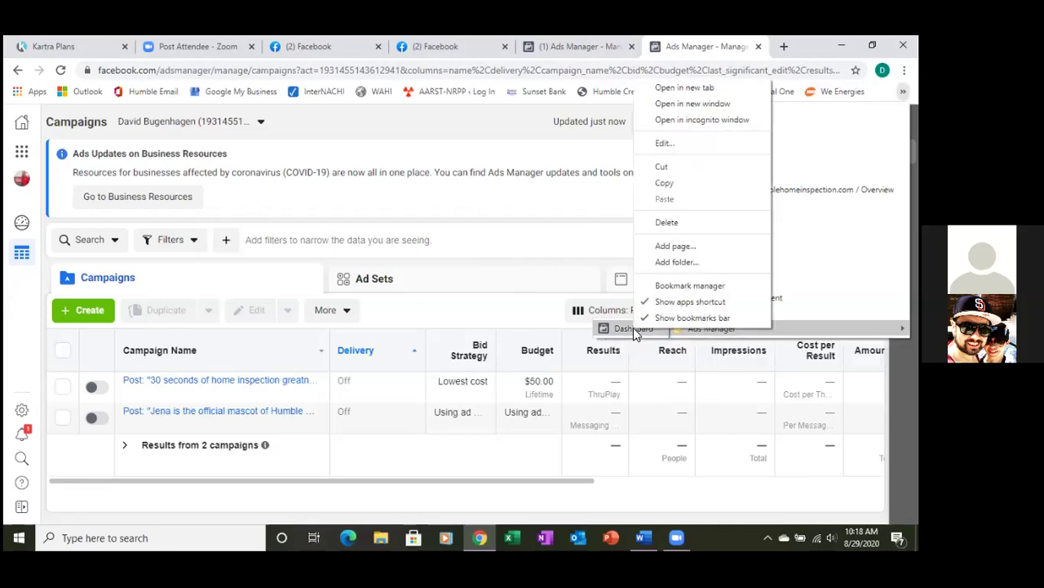
{"action": "left_click", "coordinate": [683, 223]}
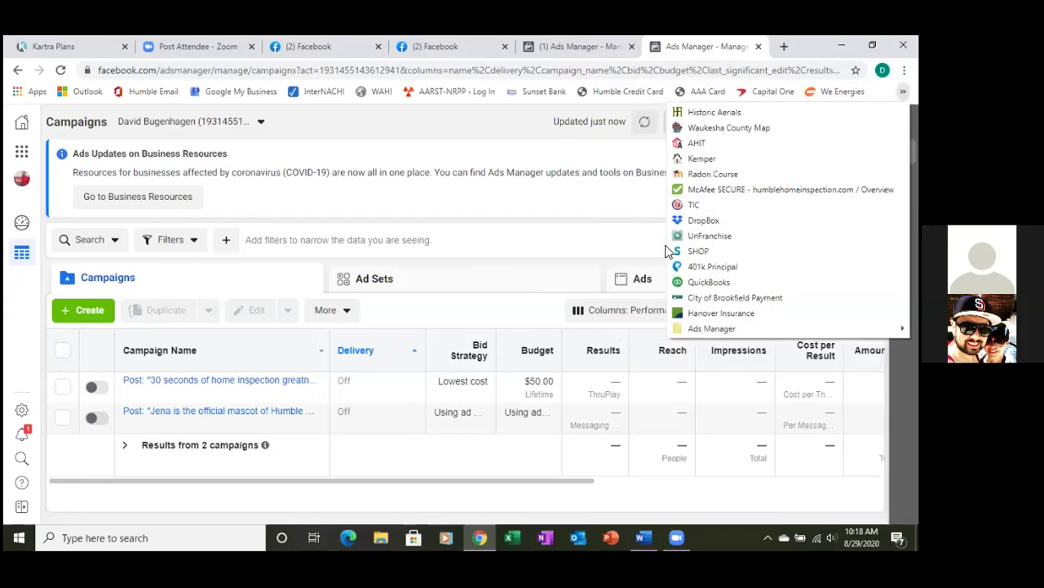
{"action": "left_click", "coordinate": [389, 124]}
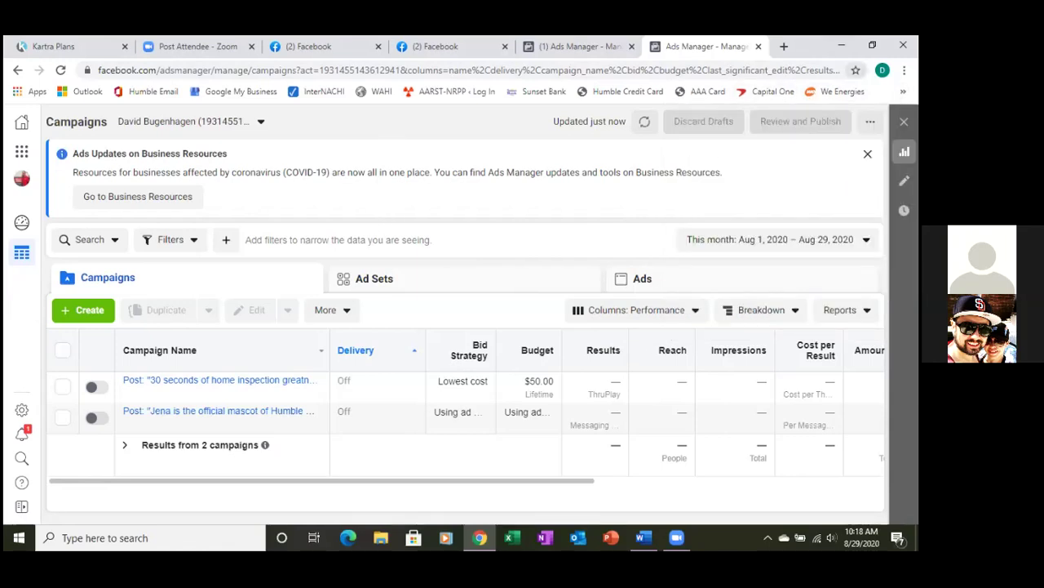
Bookmark the current campaigns page as Dashboard in the Ads Manager folder.
{"action": "left_click", "coordinate": [855, 69]}
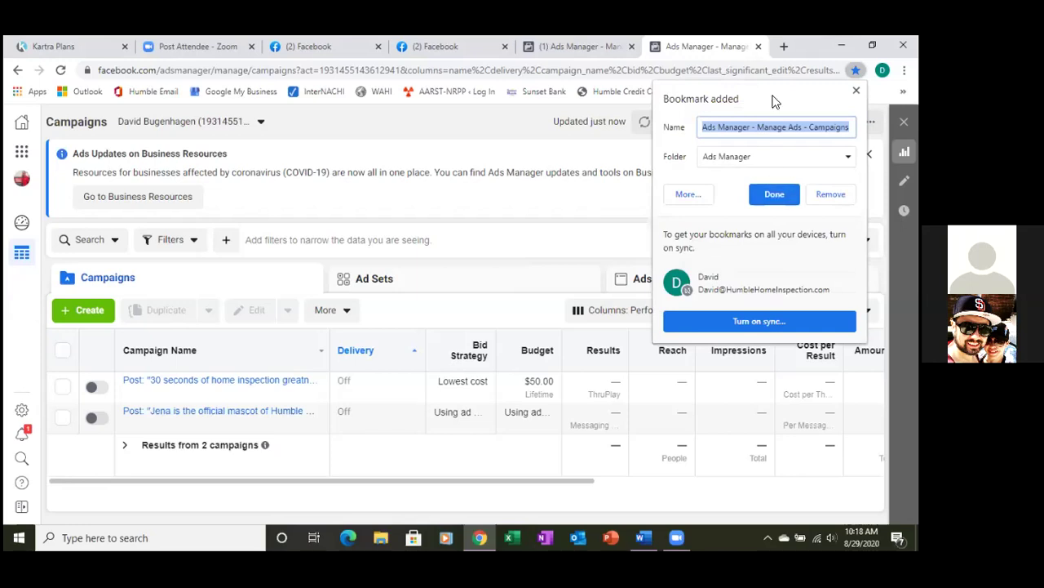
{"action": "key", "text": "BackSpace"}
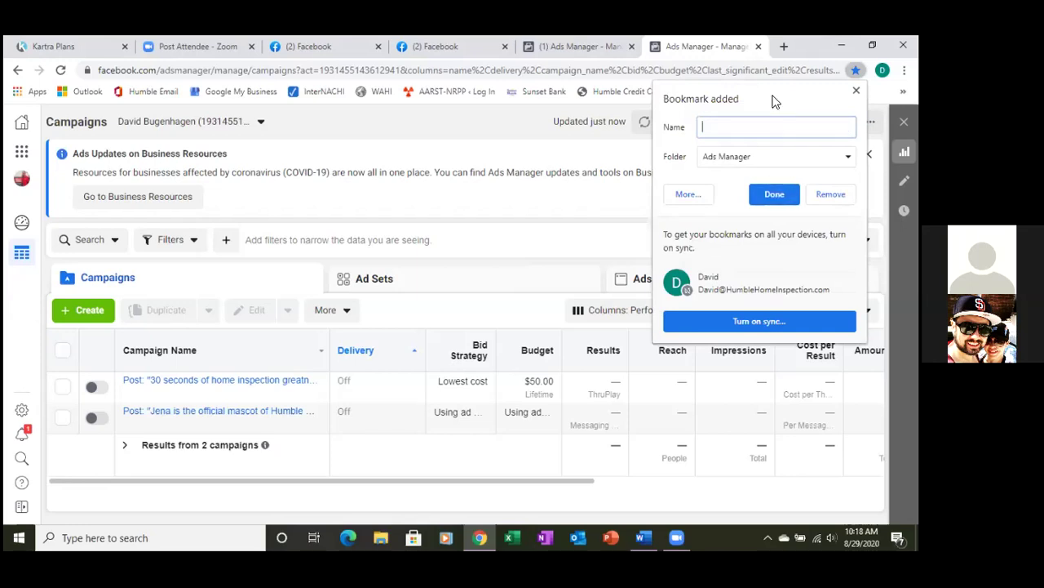
{"action": "type", "text": "Dashboard"}
{"action": "left_click", "coordinate": [767, 193]}
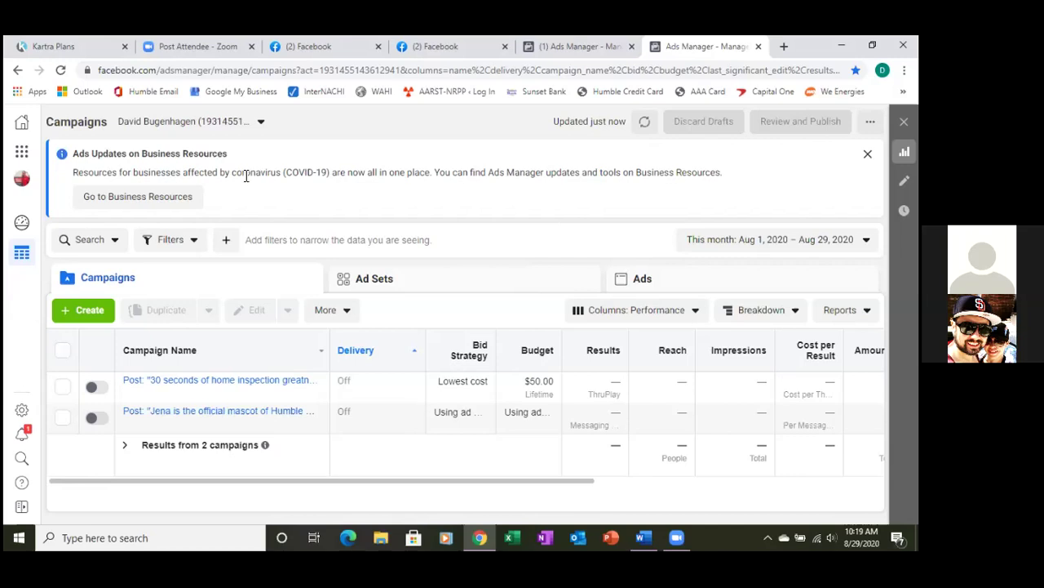
Look through the business tools list and open the ad account's Billing page.
{"action": "left_click", "coordinate": [22, 153]}
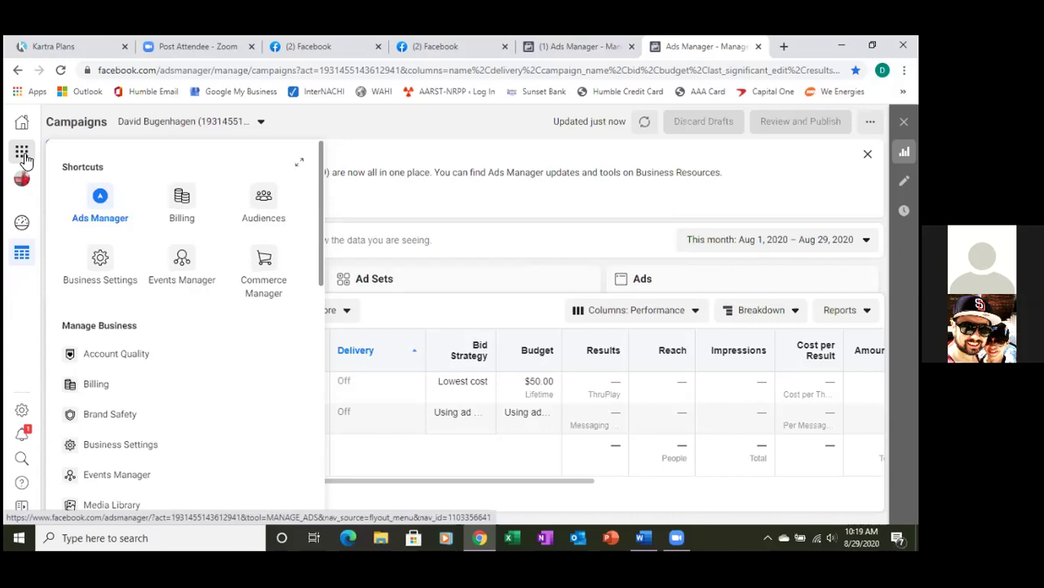
{"action": "scroll", "coordinate": [188, 261], "scroll_direction": "down", "scroll_amount": 5}
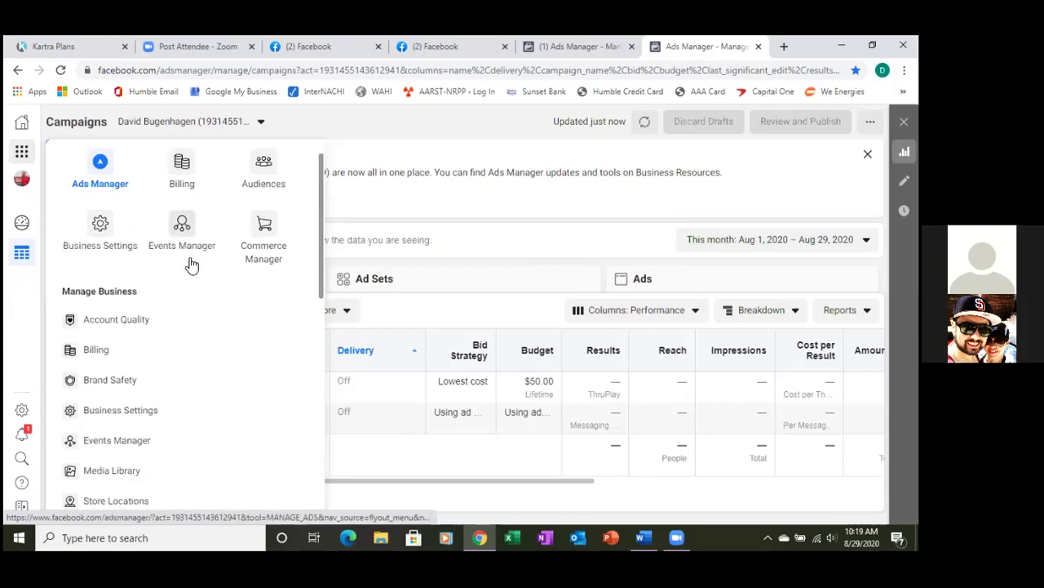
{"action": "scroll", "coordinate": [190, 261], "scroll_direction": "down", "scroll_amount": 3}
{"action": "scroll", "coordinate": [189, 261], "scroll_direction": "up", "scroll_amount": 8}
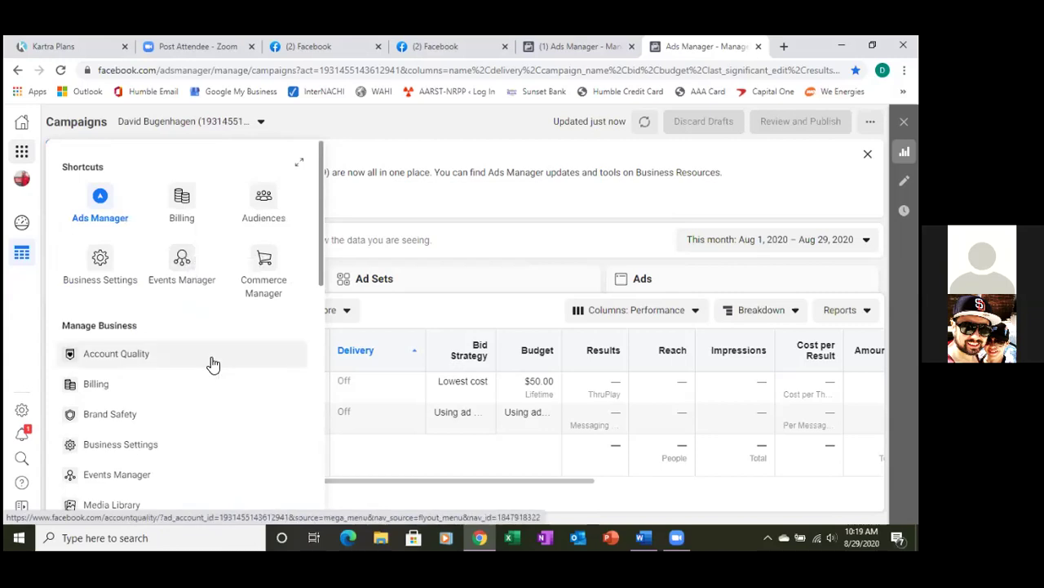
{"action": "scroll", "coordinate": [213, 363], "scroll_direction": "down", "scroll_amount": 4}
{"action": "scroll", "coordinate": [212, 364], "scroll_direction": "up", "scroll_amount": 4}
{"action": "left_click", "coordinate": [187, 214]}
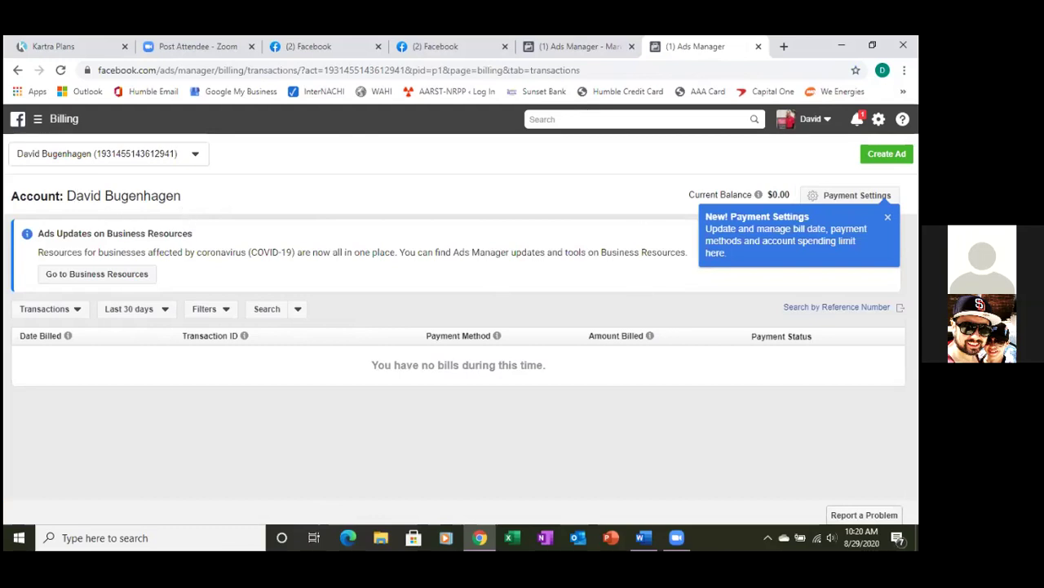
Open the ad account's Payment Settings, dismissing the feature tip and the account access introduction.
{"action": "left_click", "coordinate": [888, 216]}
{"action": "left_click", "coordinate": [857, 195]}
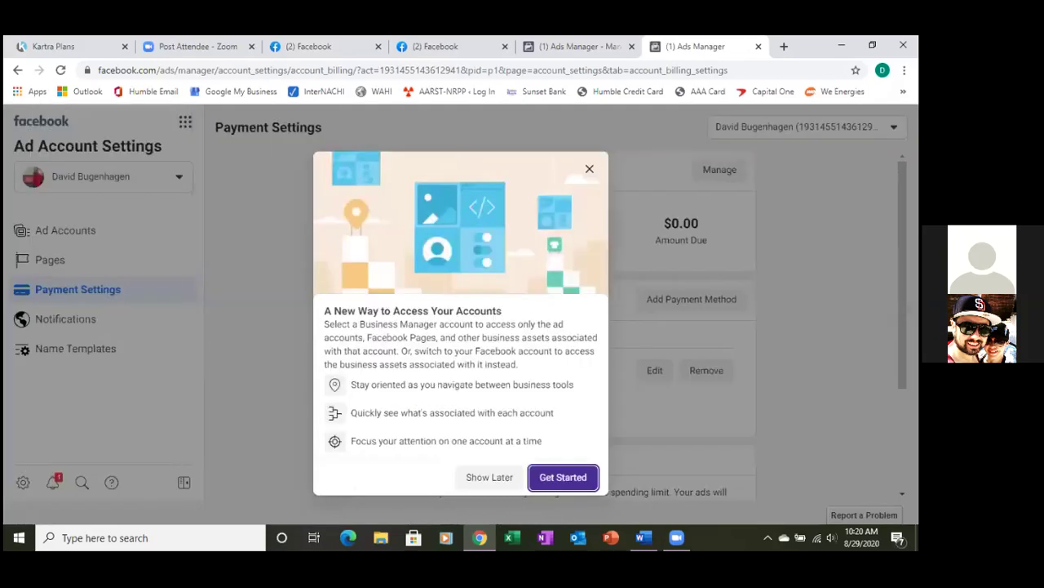
{"action": "left_click", "coordinate": [588, 170]}
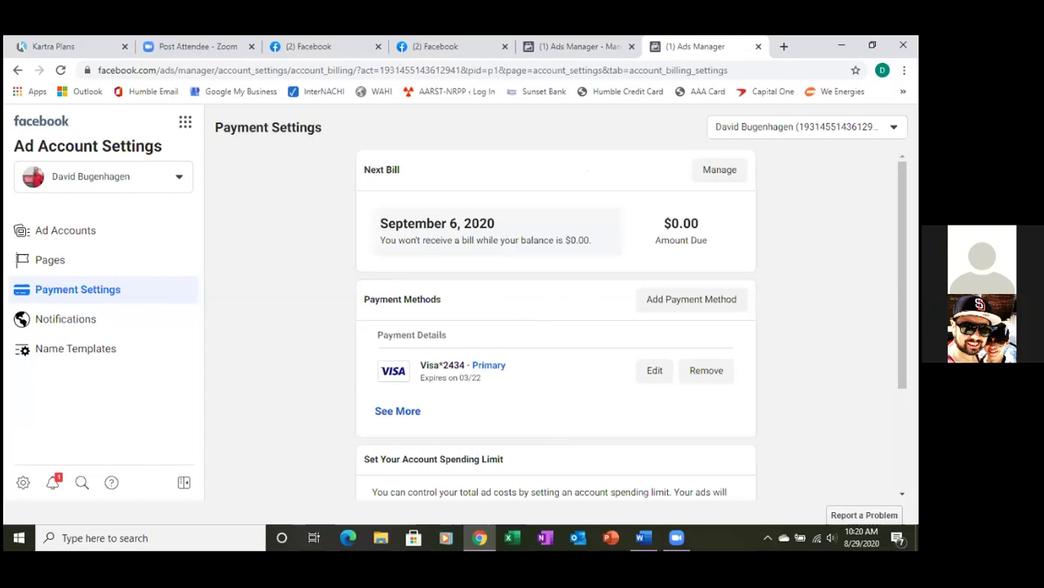
Bookmark the Payment Settings page as Billing in the Ads Manager folder.
{"action": "left_click", "coordinate": [856, 71]}
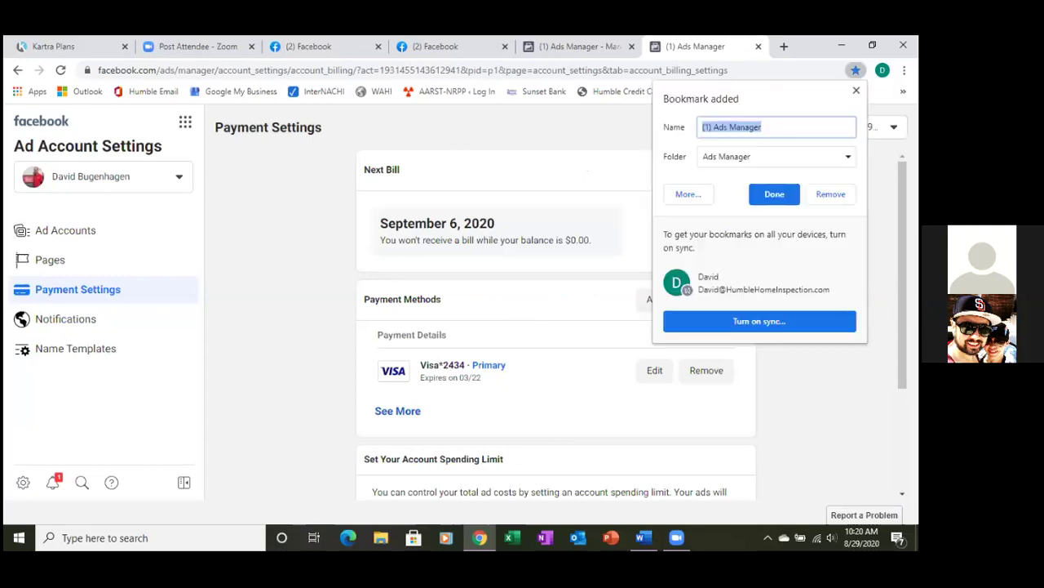
{"action": "key", "text": "BackSpace"}
{"action": "type", "text": "Billing"}
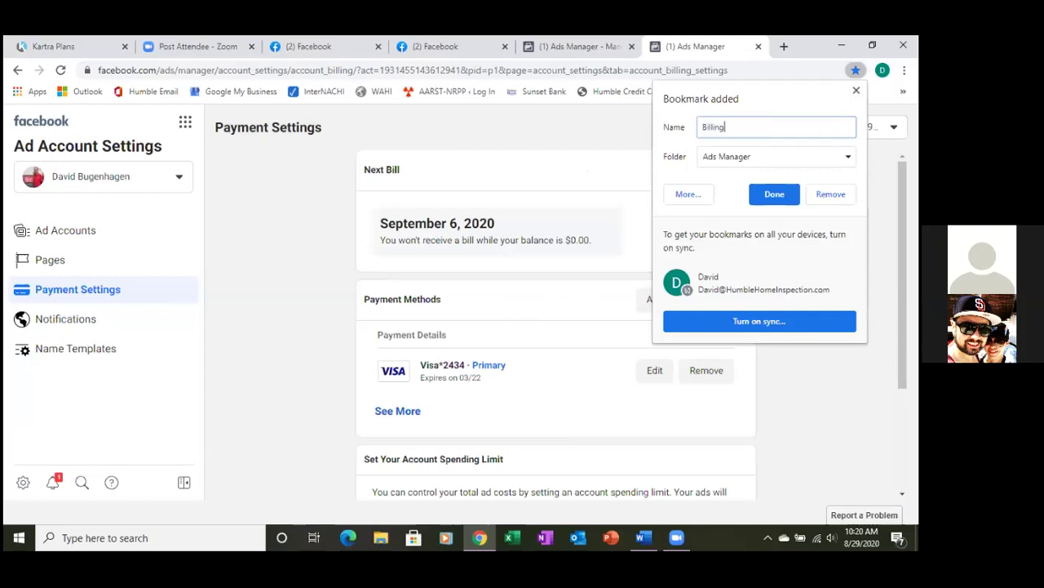
{"action": "key", "text": "Return"}
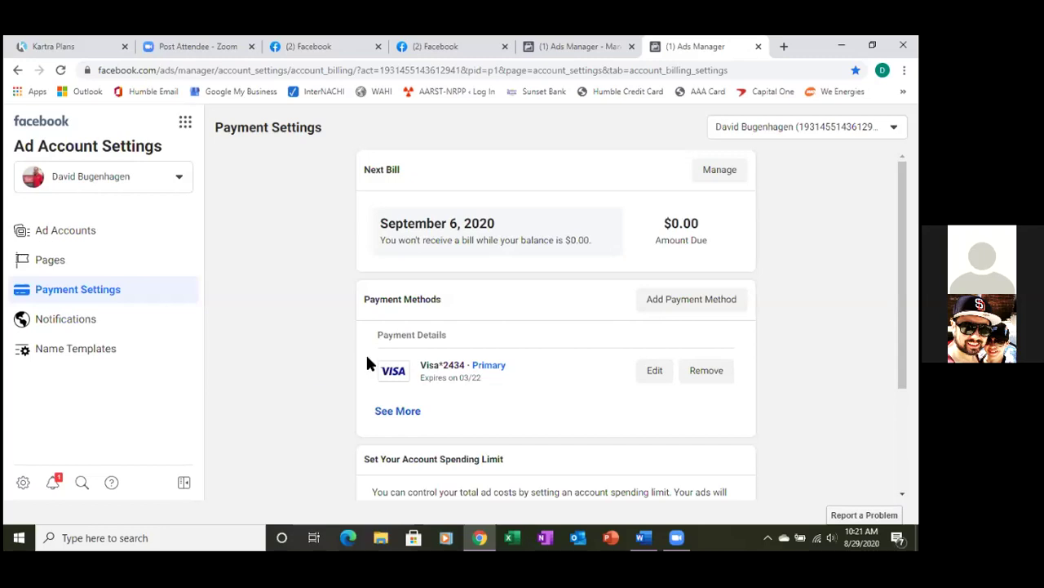
Change the ad account's billing threshold to 900 in the Payment Settings.
{"action": "key", "text": "alt+Tab"}
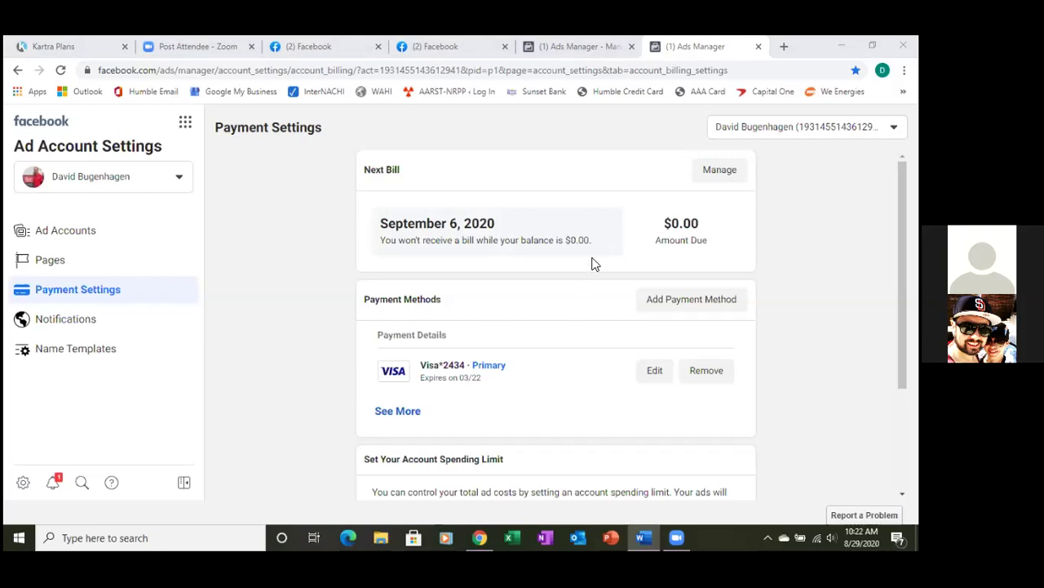
{"action": "left_click", "coordinate": [713, 175]}
{"action": "left_click", "coordinate": [713, 173]}
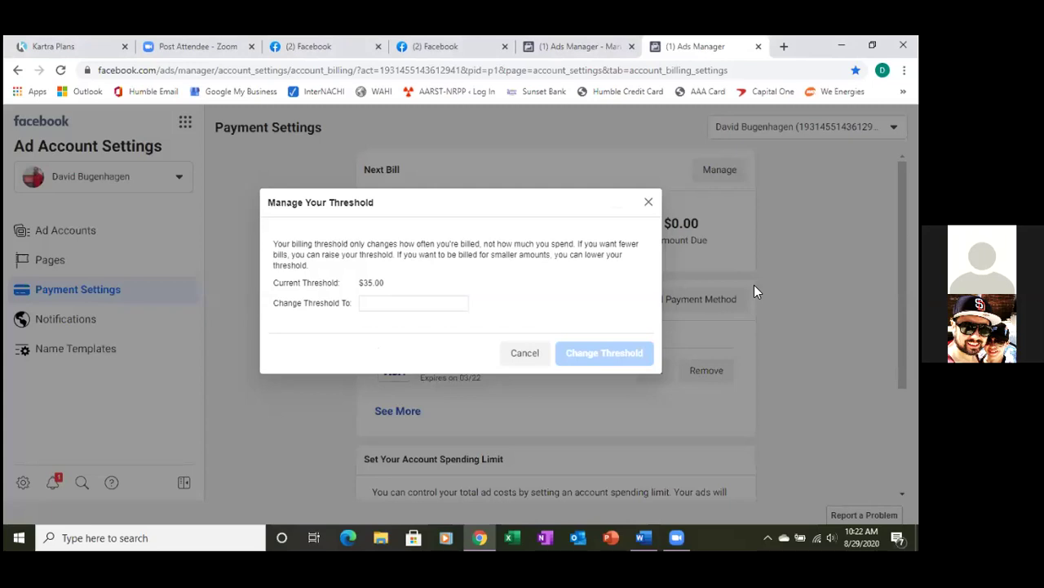
{"action": "left_click", "coordinate": [382, 307]}
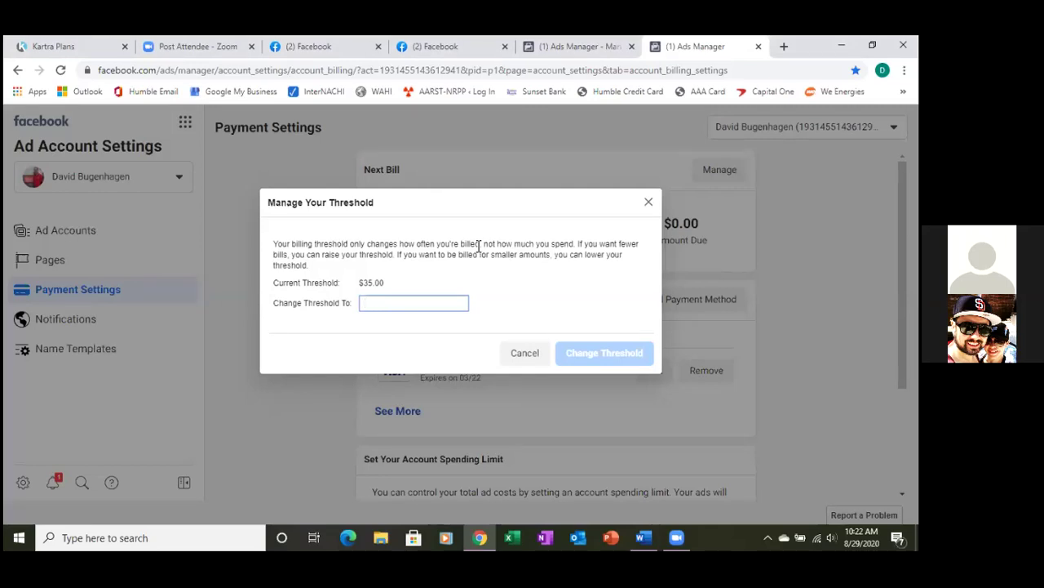
{"action": "type", "text": "900"}
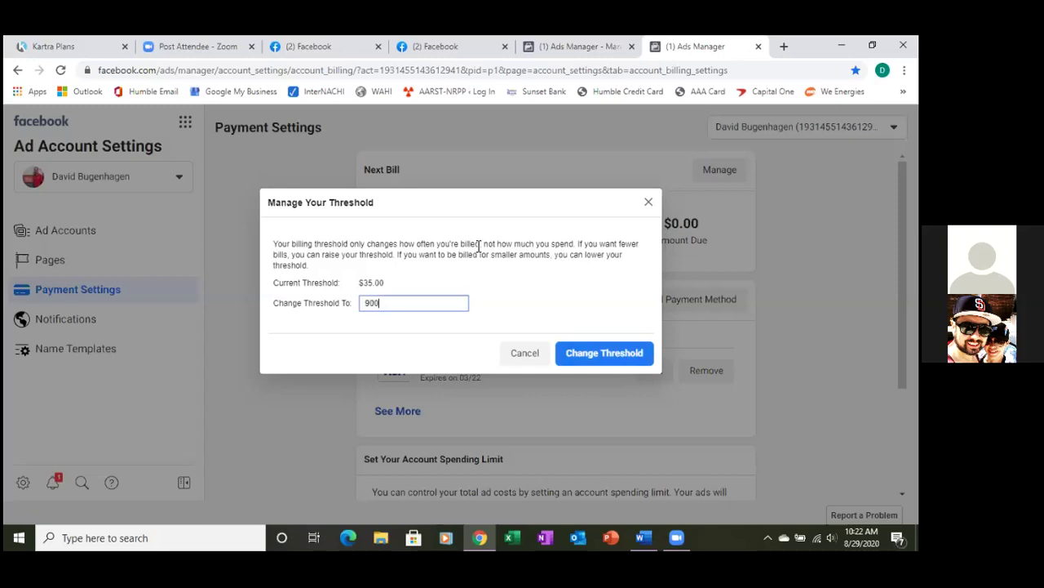
{"action": "left_click", "coordinate": [581, 361]}
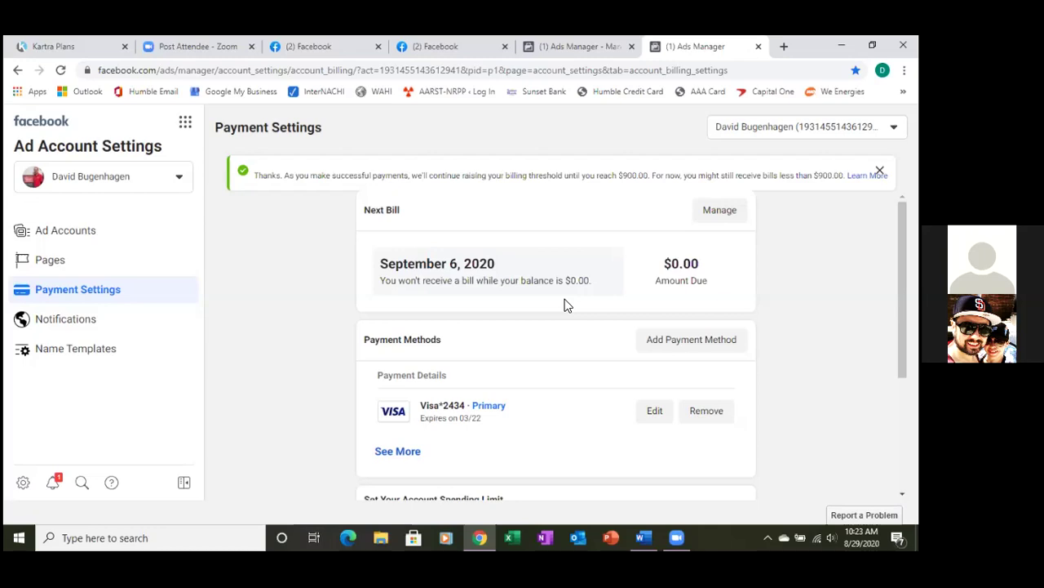
Open the Ad Account Setup page, dismiss the account access introduction, and rename the ad account as Humble Home Inspection.
{"action": "left_click", "coordinate": [85, 235]}
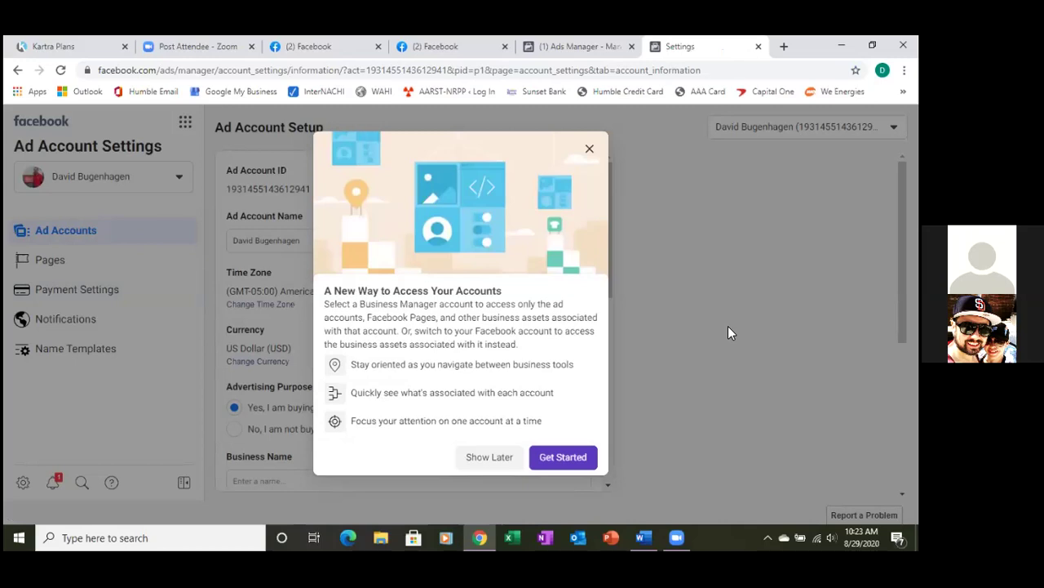
{"action": "left_click", "coordinate": [589, 149]}
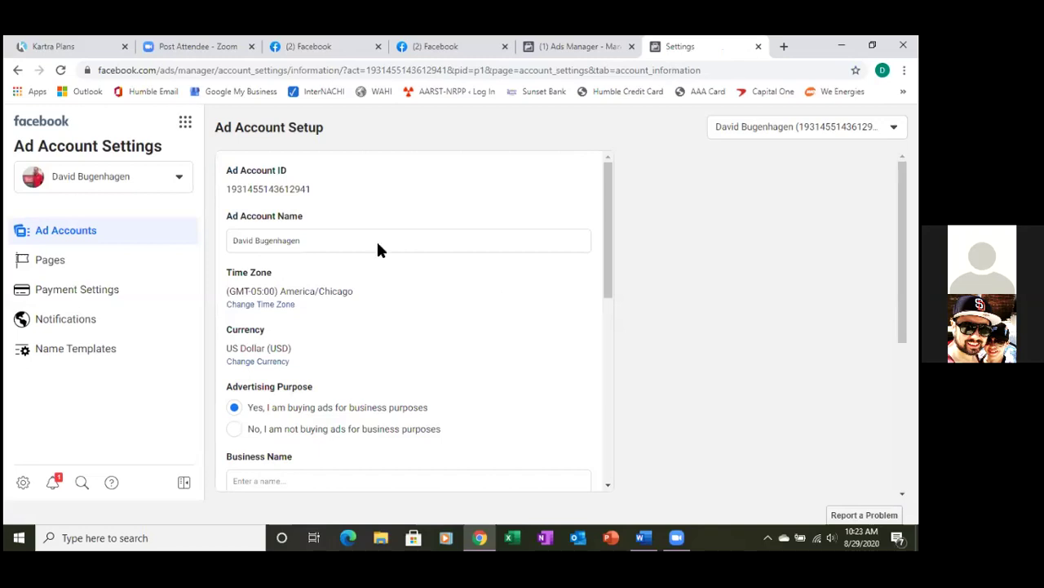
{"action": "left_click", "coordinate": [321, 243]}
{"action": "key", "text": "BackSpace"}
{"action": "key", "text": "BackSpace"}
{"action": "key", "text": "BackSpace"}
{"action": "key", "text": "BackSpace"}
{"action": "key", "text": "BackSpace"}
{"action": "key", "text": "BackSpace"}
{"action": "key", "text": "BackSpace"}
{"action": "key", "text": "BackSpace"}
{"action": "key", "text": "BackSpace"}
{"action": "key", "text": "BackSpace"}
{"action": "key", "text": "BackSpace"}
{"action": "key", "text": "BackSpace"}
{"action": "key", "text": "BackSpace"}
{"action": "key", "text": "BackSpace"}
{"action": "key", "text": "BackSpace"}
{"action": "key", "text": "BackSpace"}
{"action": "type", "text": "Humble Home Inspection"}
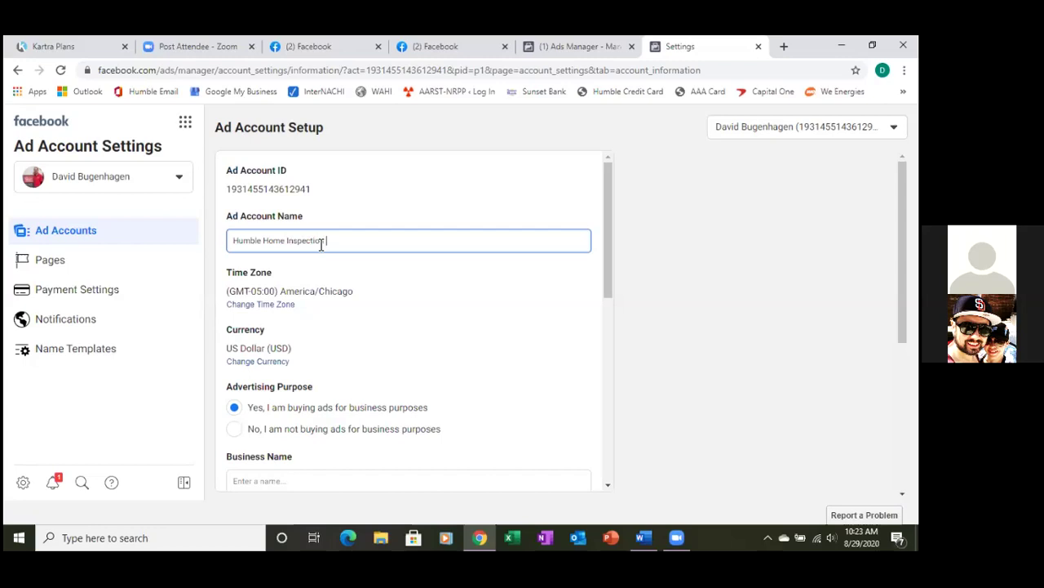
{"action": "left_click", "coordinate": [412, 281]}
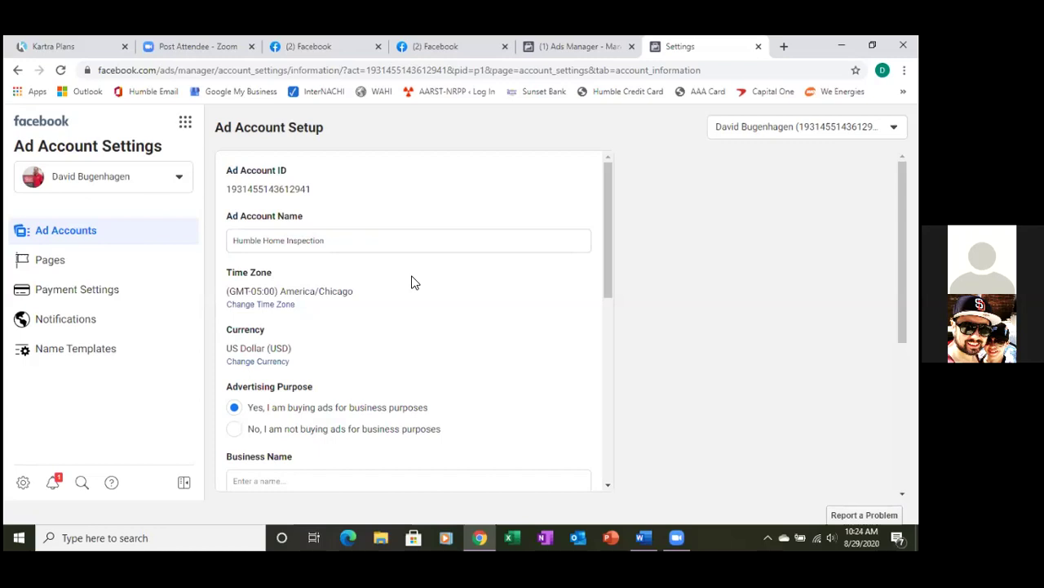
Look over the setup form and check the currency and time zone choices, keeping America/Chicago and closing without creating a new account.
{"action": "scroll", "coordinate": [412, 281], "scroll_direction": "down", "scroll_amount": 1}
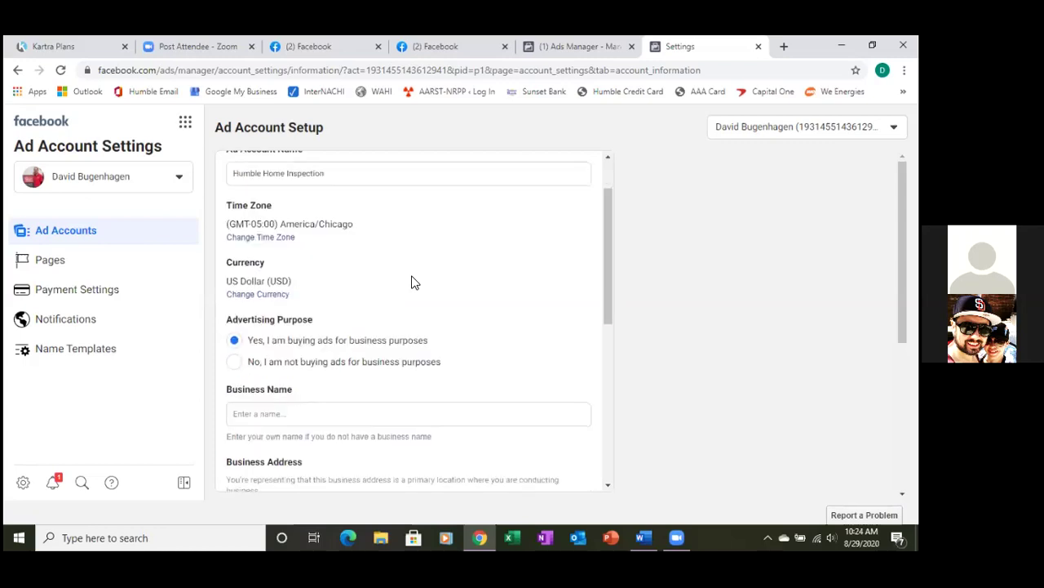
{"action": "scroll", "coordinate": [486, 276], "scroll_direction": "down", "scroll_amount": 2}
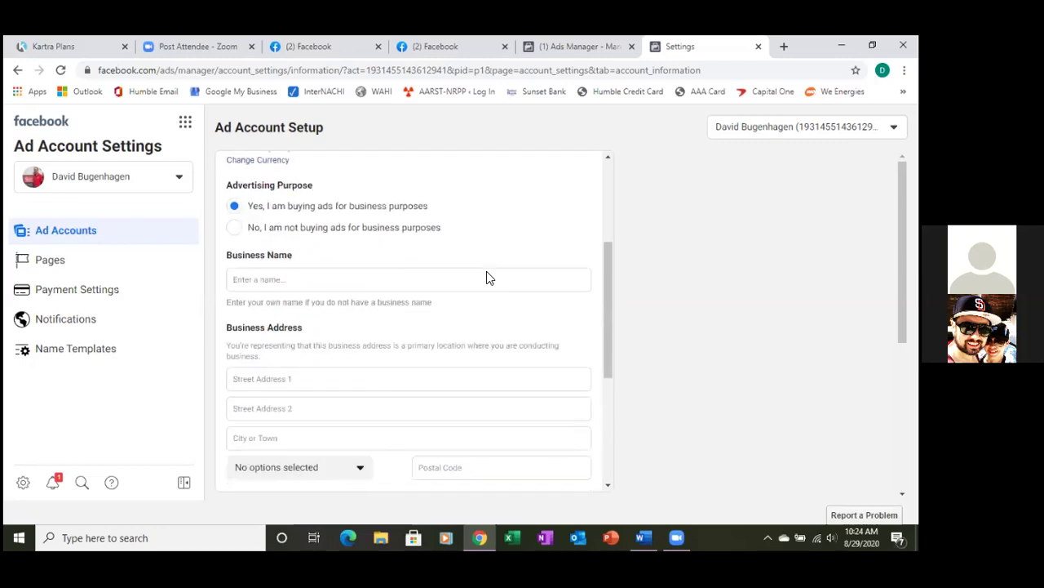
{"action": "scroll", "coordinate": [488, 276], "scroll_direction": "down", "scroll_amount": 1}
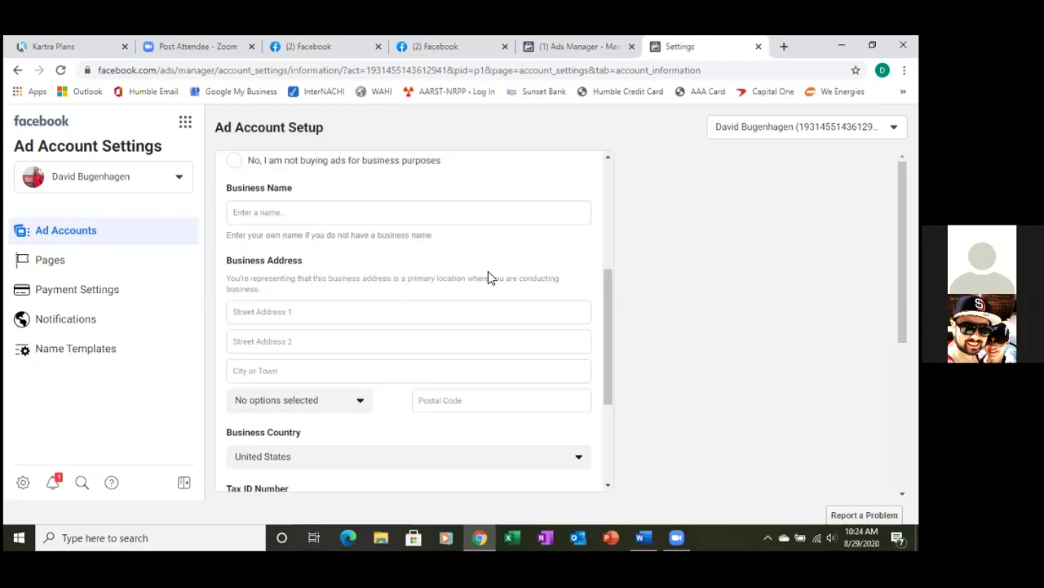
{"action": "scroll", "coordinate": [488, 278], "scroll_direction": "up", "scroll_amount": 2}
{"action": "scroll", "coordinate": [488, 278], "scroll_direction": "down", "scroll_amount": 1}
{"action": "scroll", "coordinate": [488, 277], "scroll_direction": "up", "scroll_amount": 2}
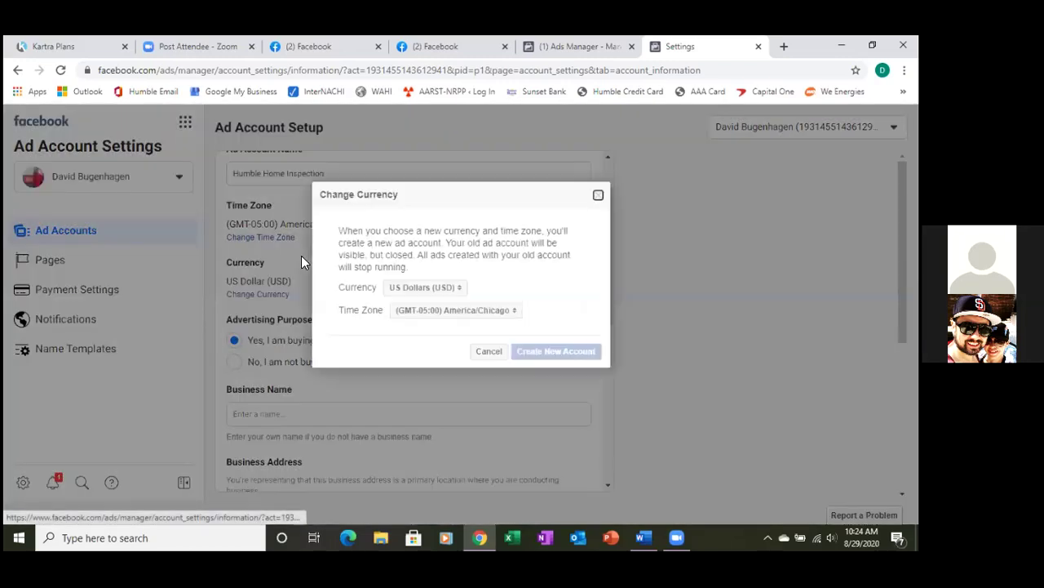
{"action": "left_click", "coordinate": [512, 314]}
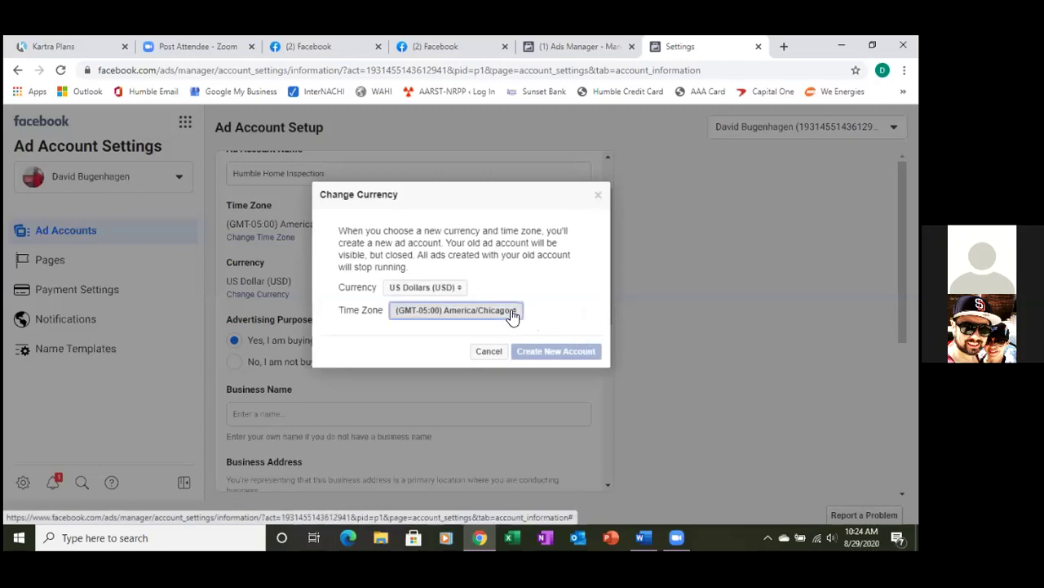
{"action": "left_click", "coordinate": [513, 314]}
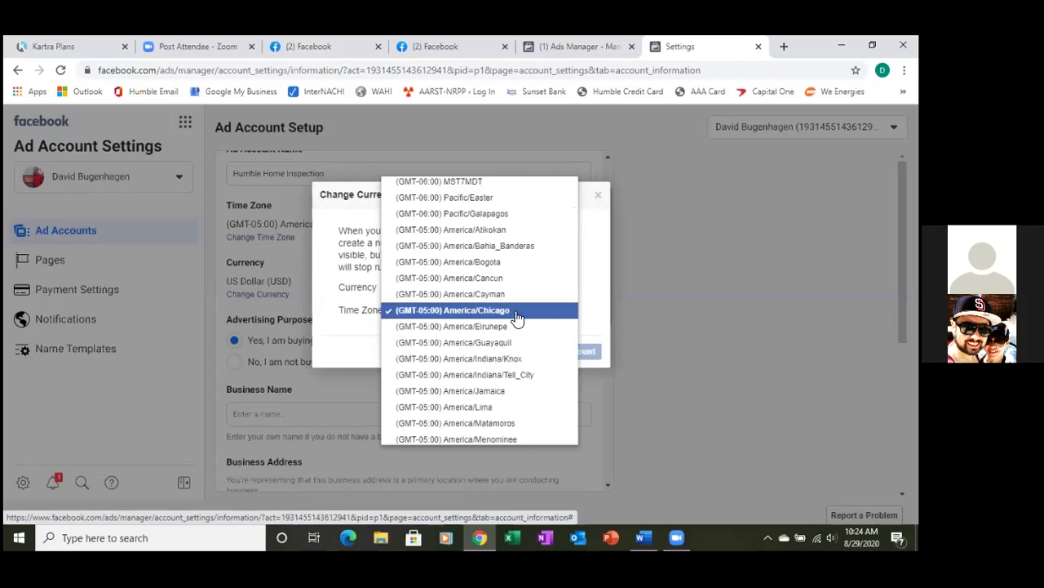
{"action": "left_click", "coordinate": [516, 317]}
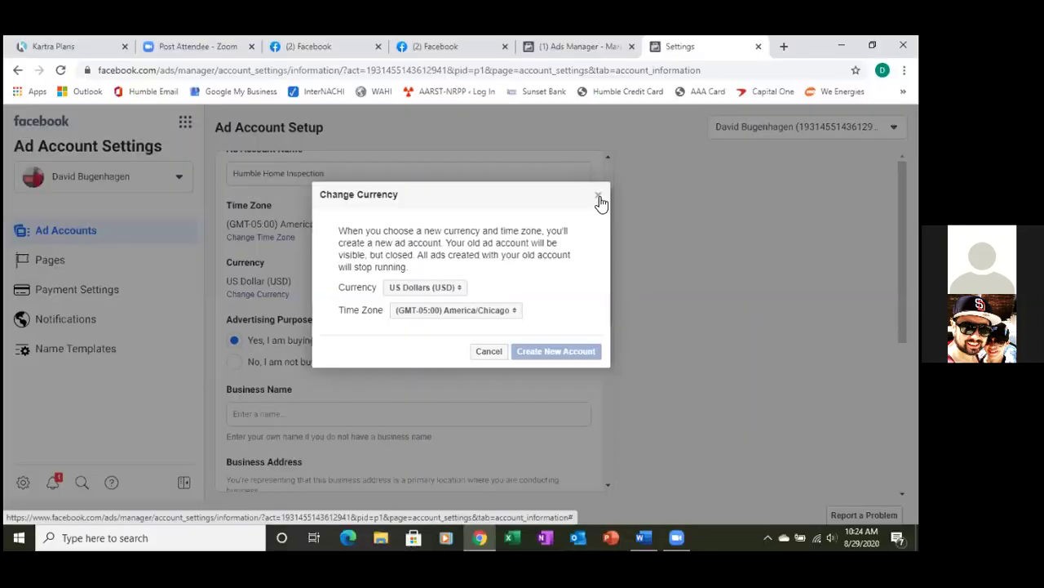
{"action": "left_click", "coordinate": [600, 197]}
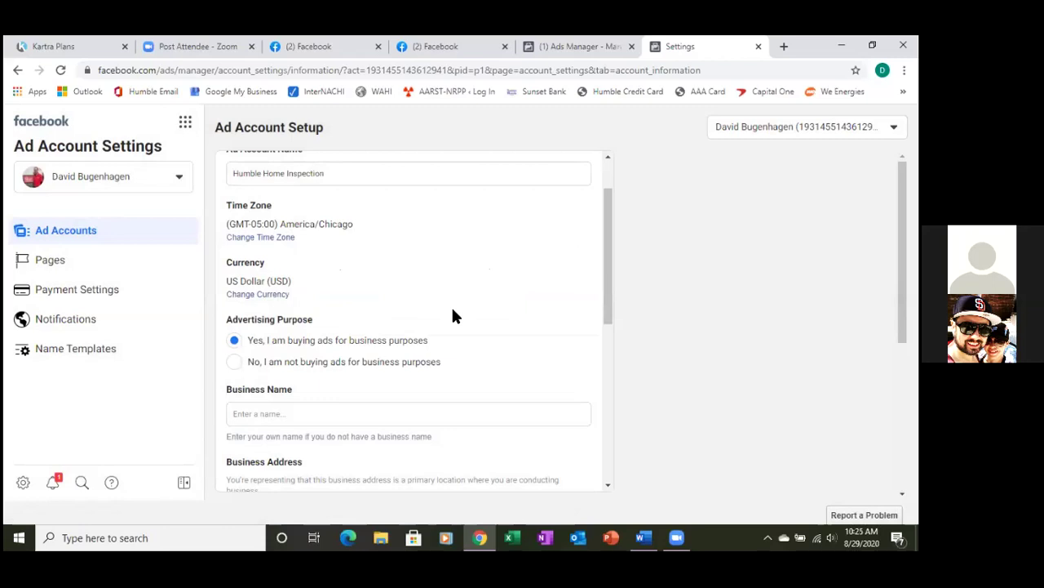
Fill in Humble Home Inspection as the business name along with the business address, and save the changes.
{"action": "scroll", "coordinate": [453, 317], "scroll_direction": "down", "scroll_amount": 2}
{"action": "left_click", "coordinate": [382, 279]}
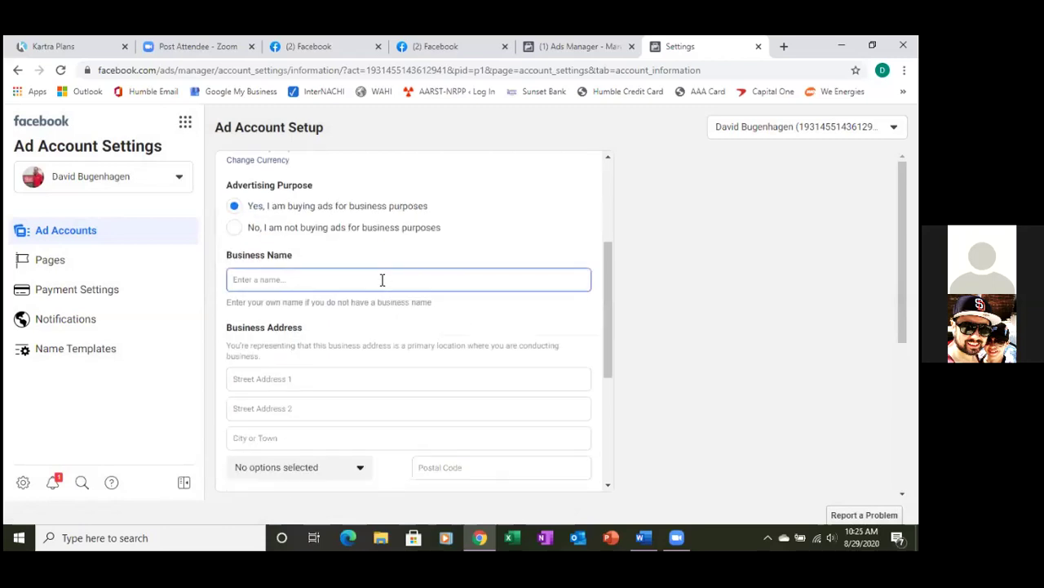
{"action": "type", "text": "H"}
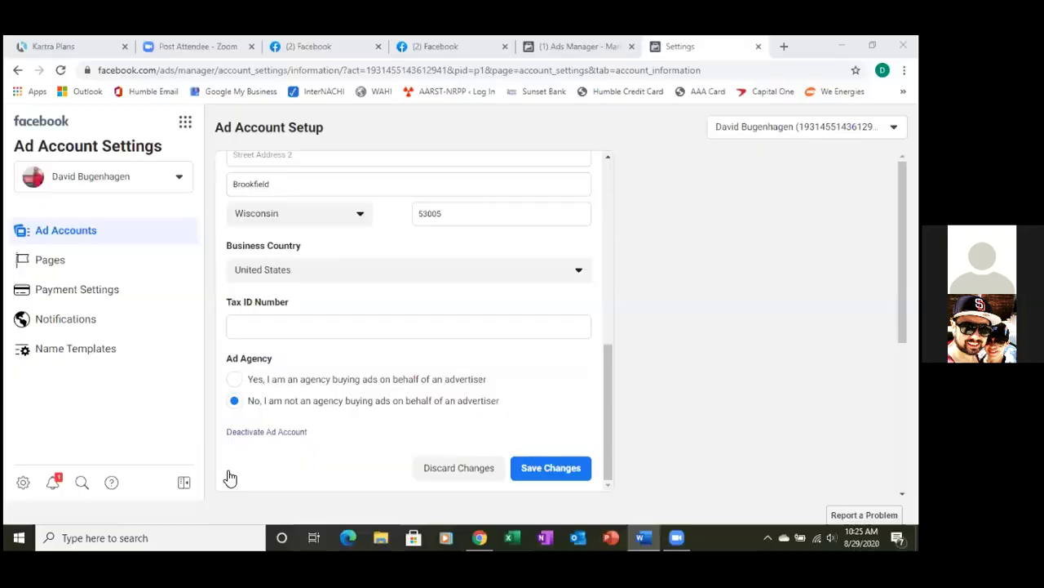
{"action": "left_click", "coordinate": [547, 461]}
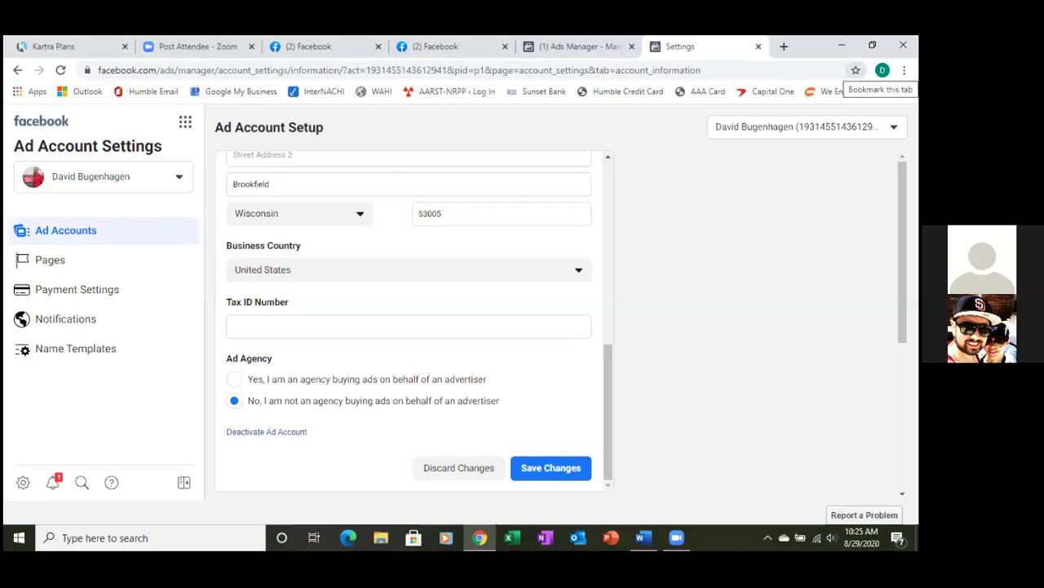
Bookmark the Ad Account Setup page as Ad Account Settings in the Ads Manager folder.
{"action": "left_click", "coordinate": [855, 70]}
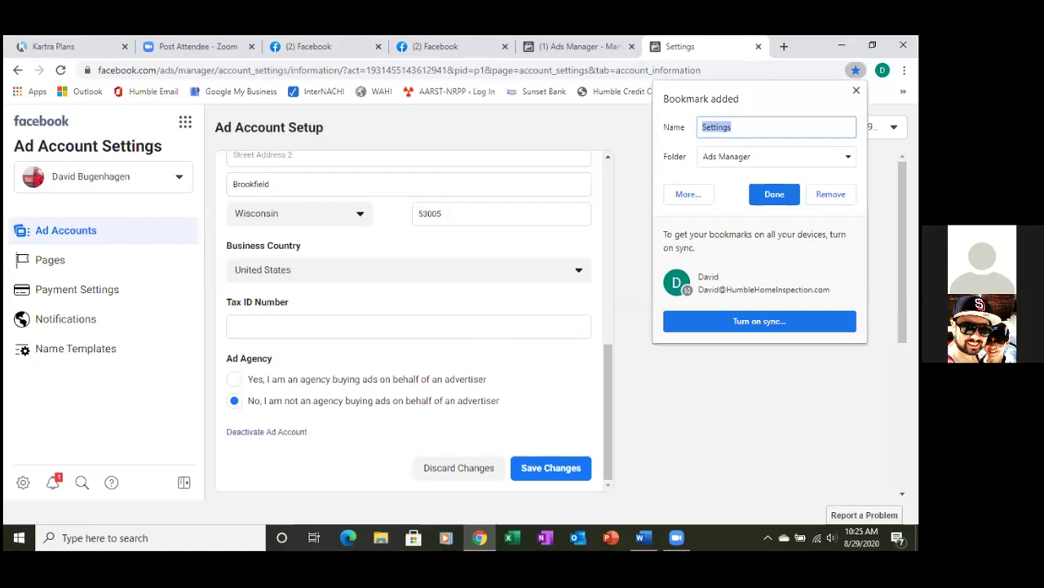
{"action": "type", "text": "Ad Account Settings"}
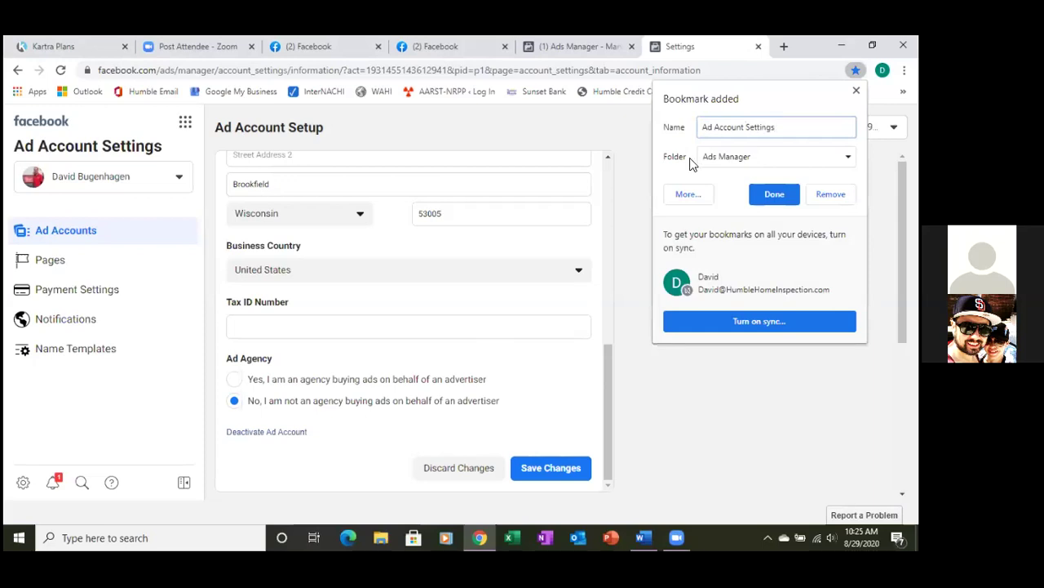
{"action": "left_click", "coordinate": [774, 193]}
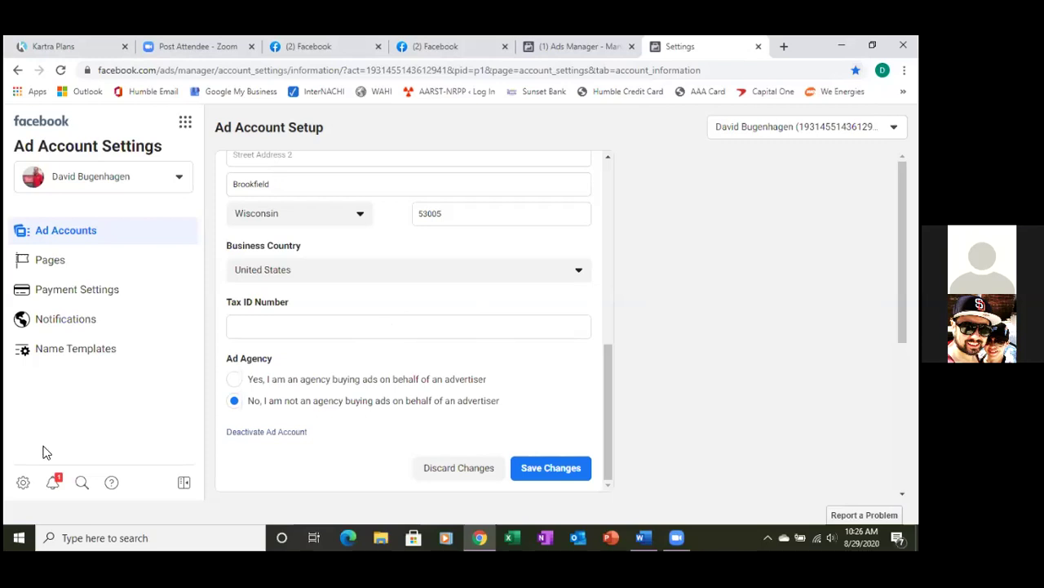
Try to open the general settings, choose to stay on the page with the unsaved changes, and save the ad account changes again.
{"action": "left_click", "coordinate": [24, 483]}
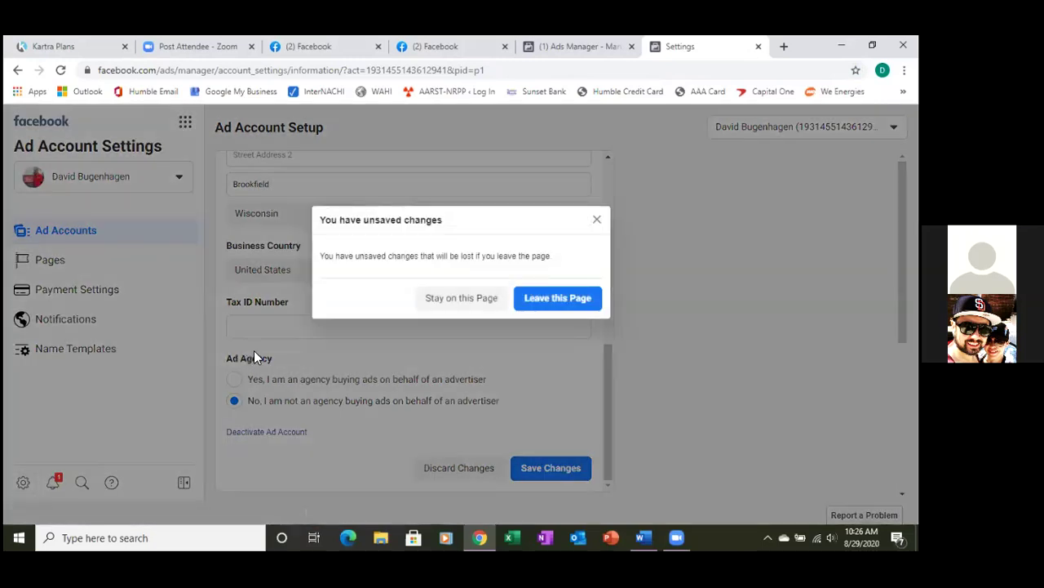
{"action": "left_click", "coordinate": [463, 299]}
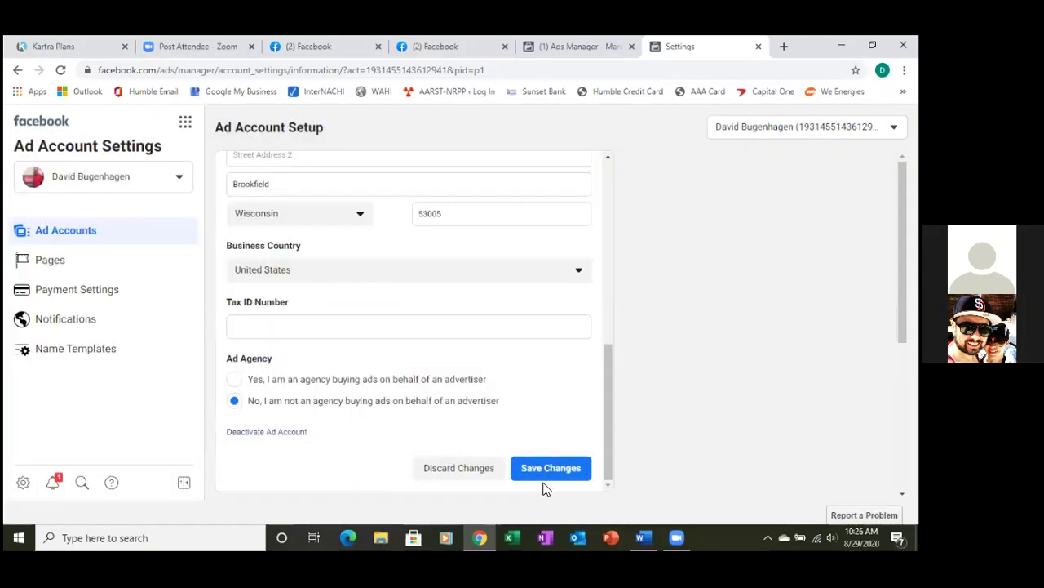
{"action": "left_click", "coordinate": [548, 468]}
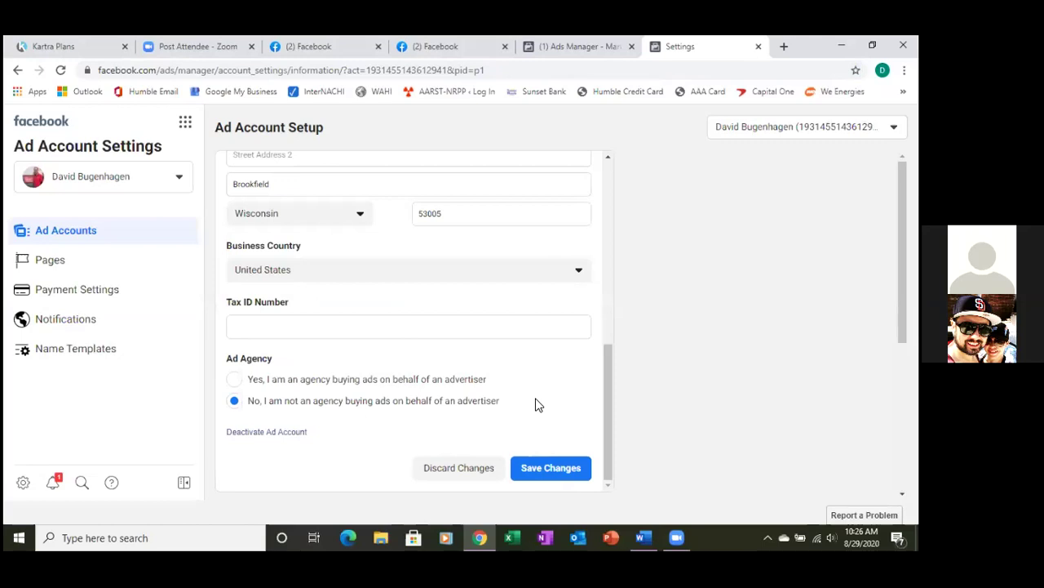
Examine the completed ad account setup form, the attribution window setting, and the ad account roles.
{"action": "scroll", "coordinate": [536, 405], "scroll_direction": "up", "scroll_amount": 10}
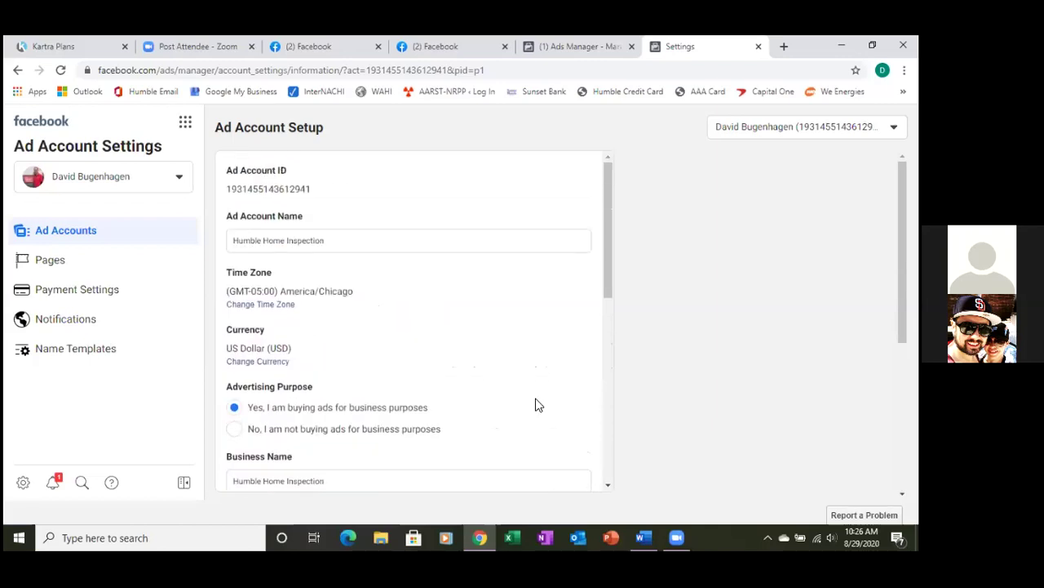
{"action": "scroll", "coordinate": [536, 405], "scroll_direction": "down", "scroll_amount": 3}
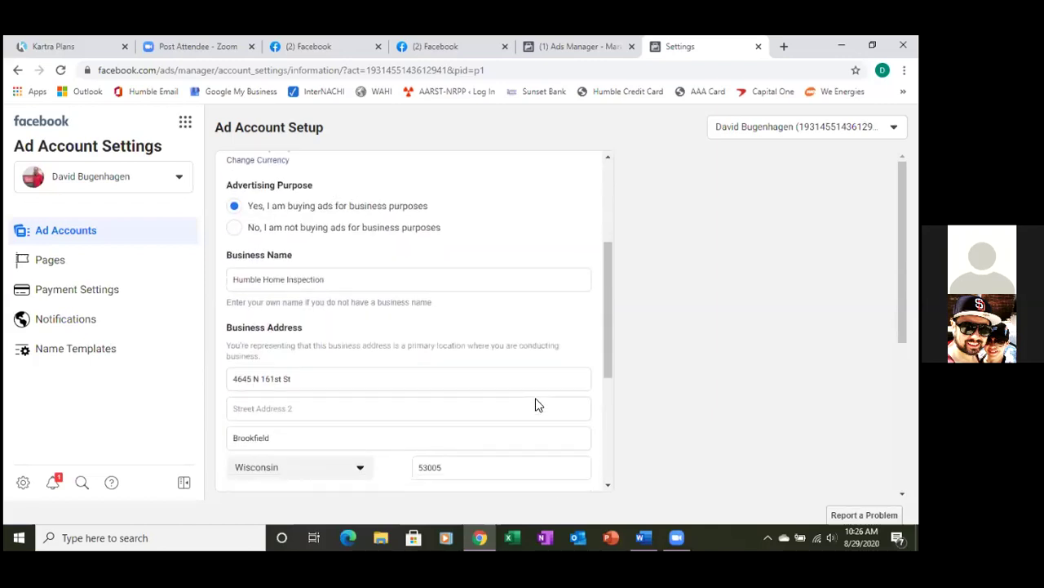
{"action": "scroll", "coordinate": [536, 405], "scroll_direction": "down", "scroll_amount": 3}
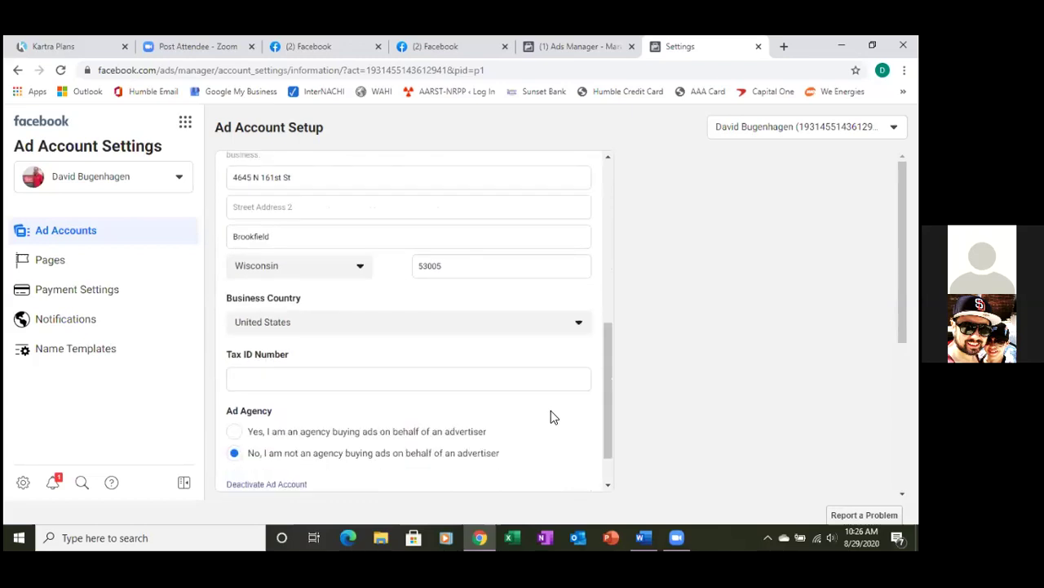
{"action": "scroll", "coordinate": [551, 417], "scroll_direction": "down", "scroll_amount": 3}
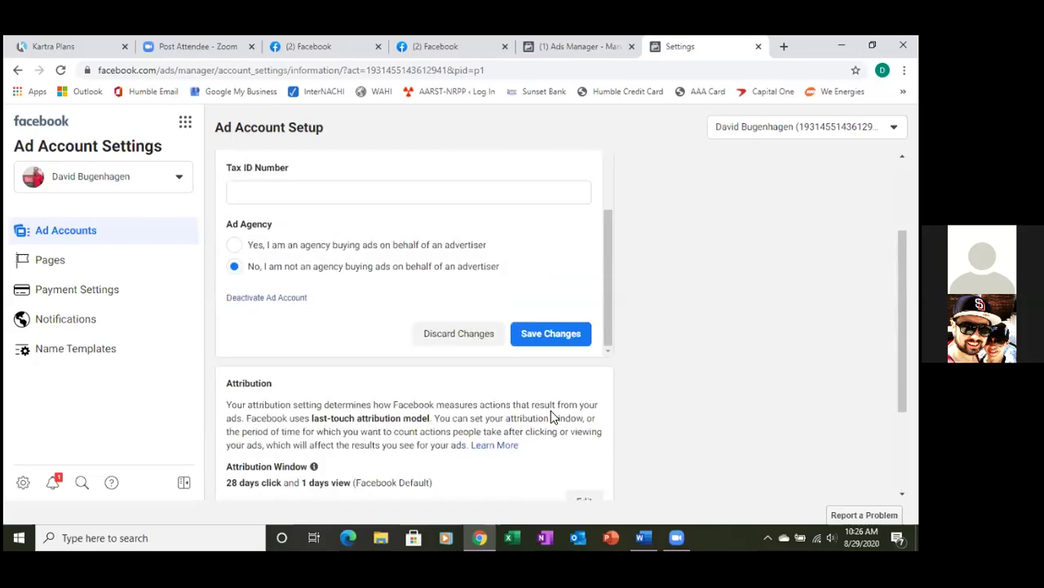
{"action": "scroll", "coordinate": [551, 417], "scroll_direction": "down", "scroll_amount": 1}
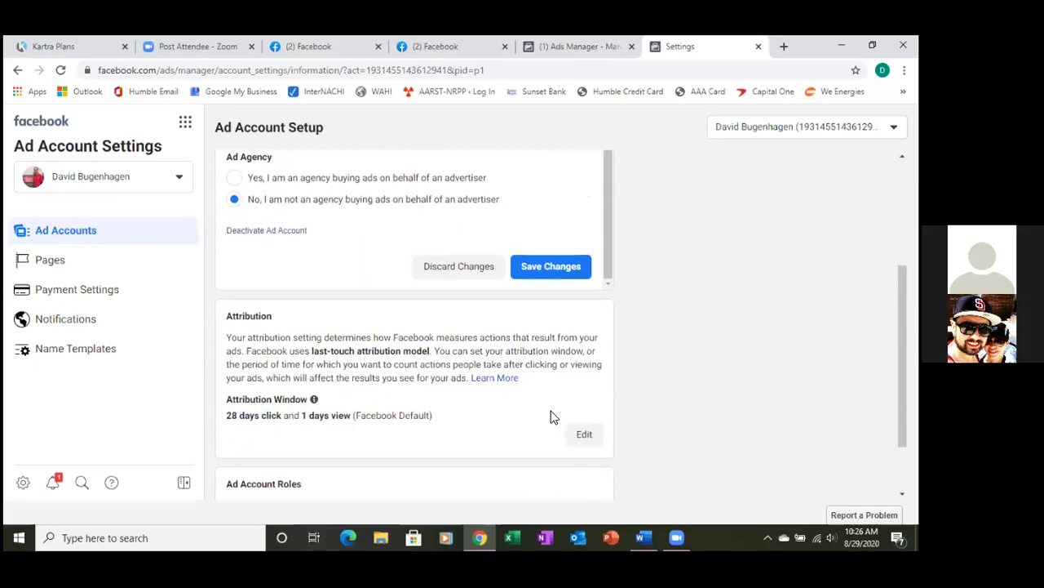
{"action": "scroll", "coordinate": [551, 417], "scroll_direction": "down", "scroll_amount": 1}
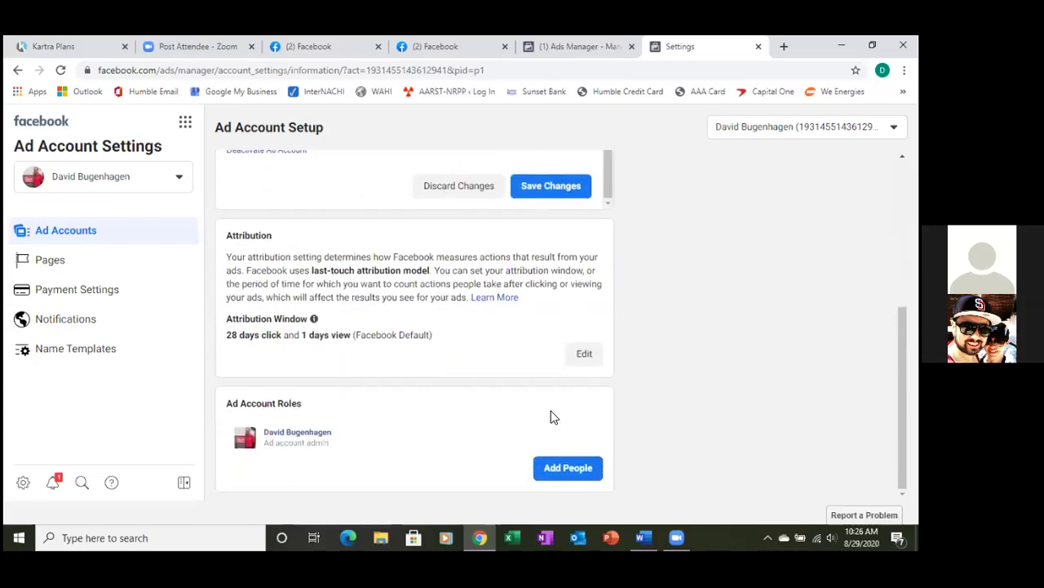
{"action": "scroll", "coordinate": [551, 417], "scroll_direction": "up", "scroll_amount": 4}
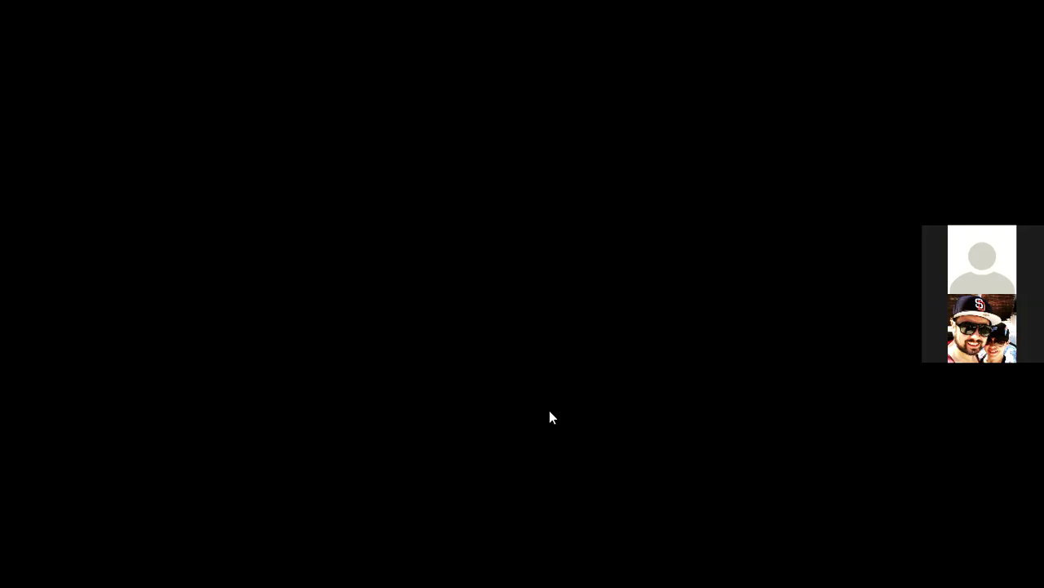
{"action": "scroll", "coordinate": [413, 341], "scroll_direction": "down", "scroll_amount": 4}
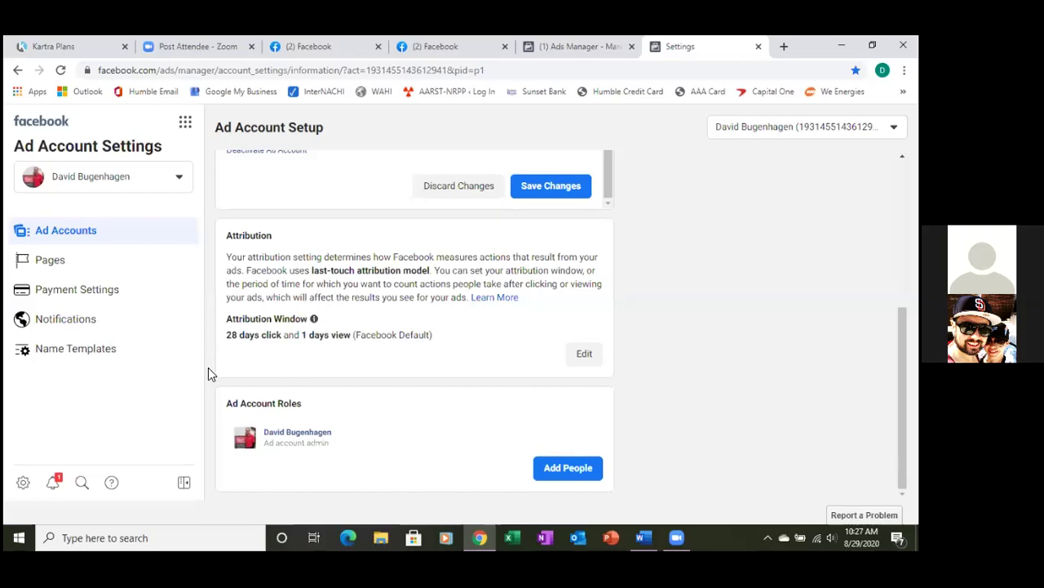
Leave the ad account settings without keeping the unsaved changes and open Business Settings.
{"action": "left_click", "coordinate": [21, 484]}
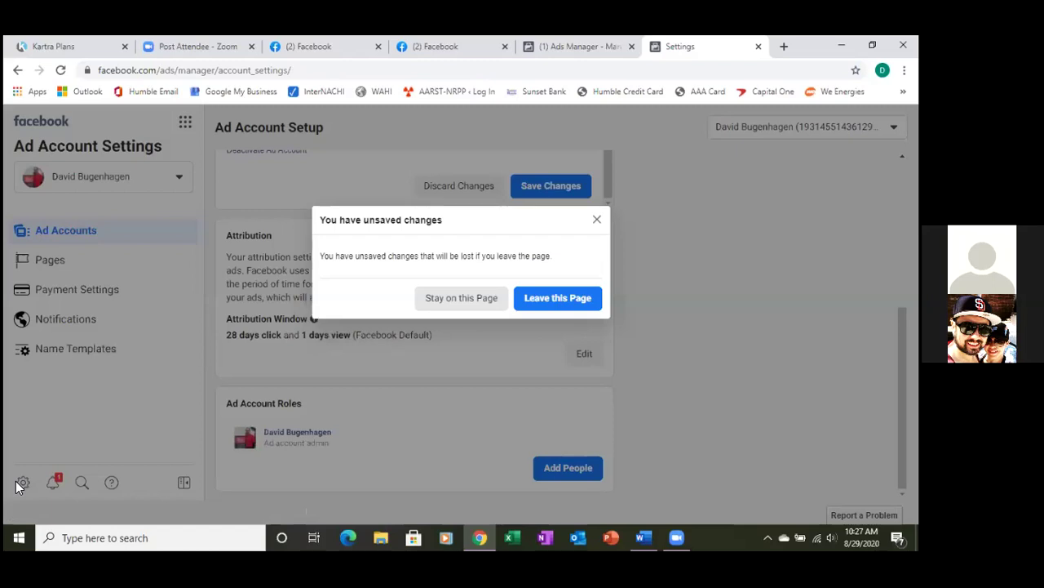
{"action": "left_click", "coordinate": [553, 301]}
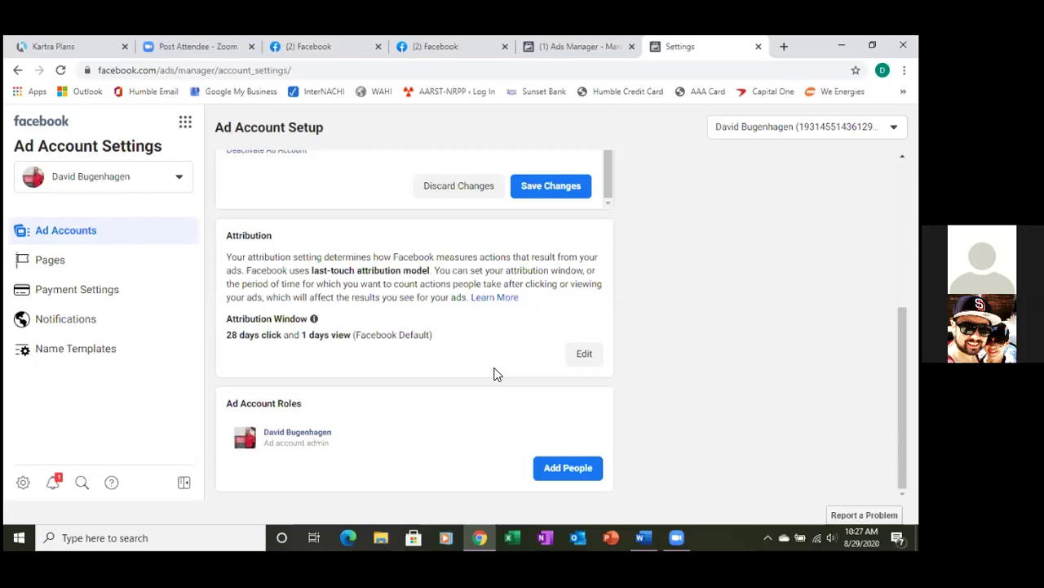
{"action": "left_click", "coordinate": [187, 126]}
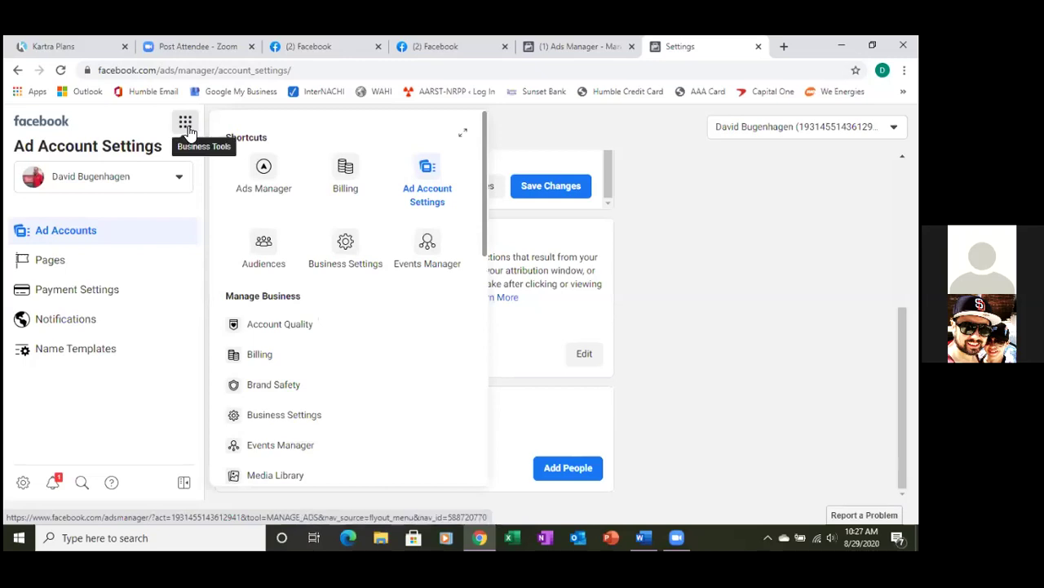
{"action": "left_click", "coordinate": [187, 124]}
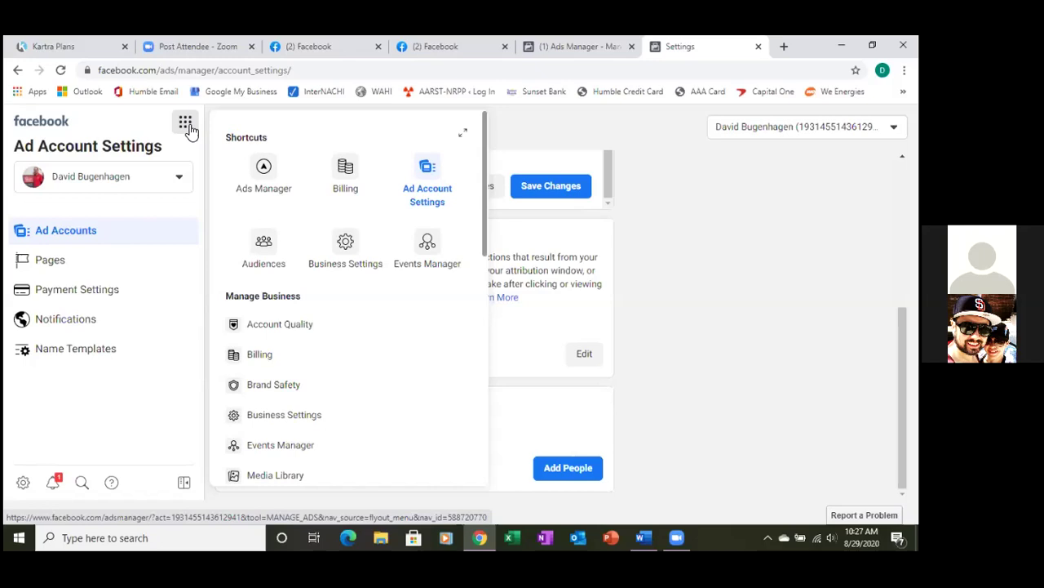
{"action": "left_click", "coordinate": [343, 247]}
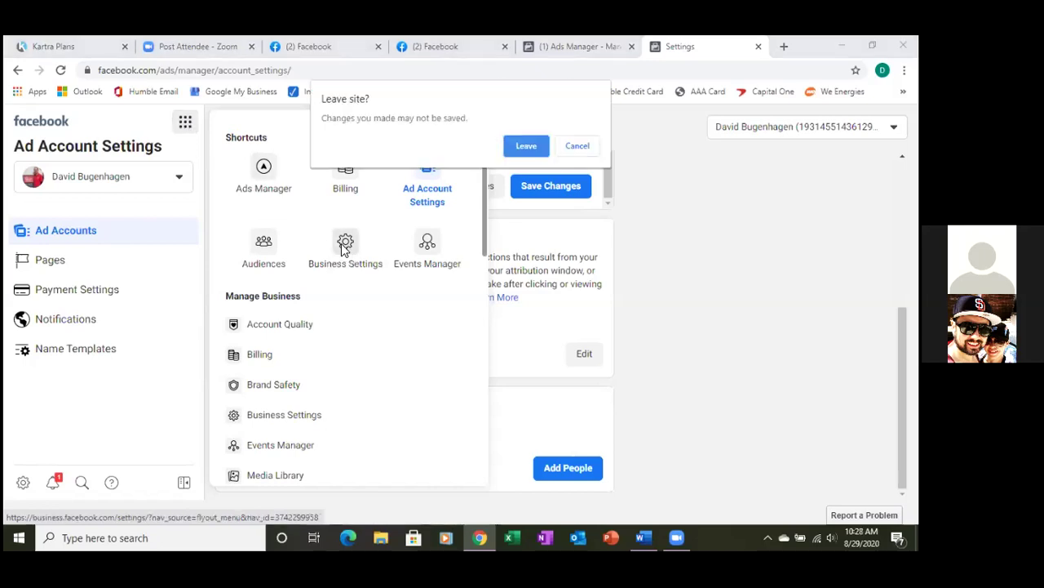
{"action": "left_click", "coordinate": [531, 146]}
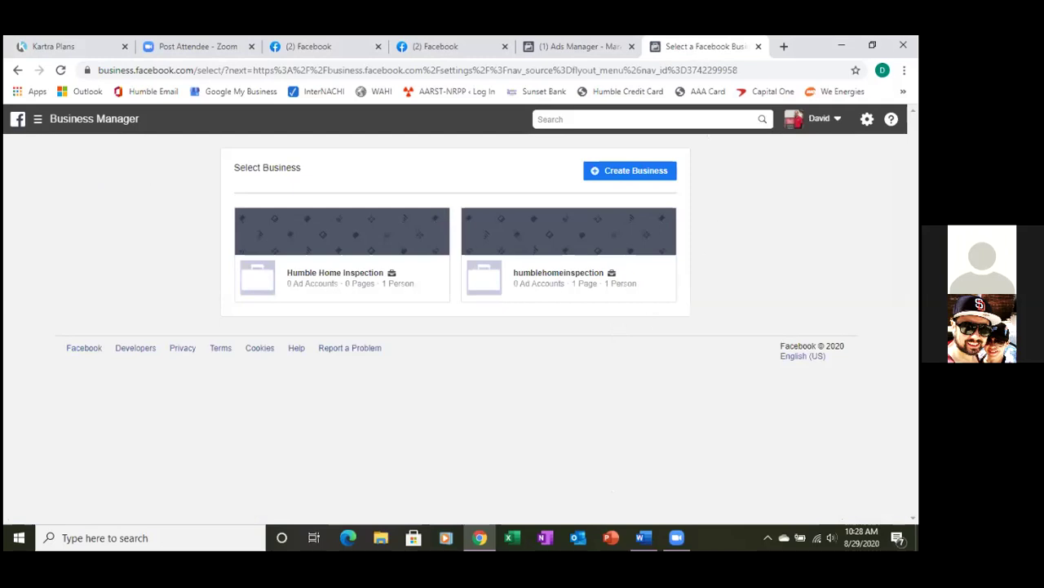
Switch to the humblehomeinspection business in Business Manager, open it and look over its home page.
{"action": "left_click", "coordinate": [819, 118]}
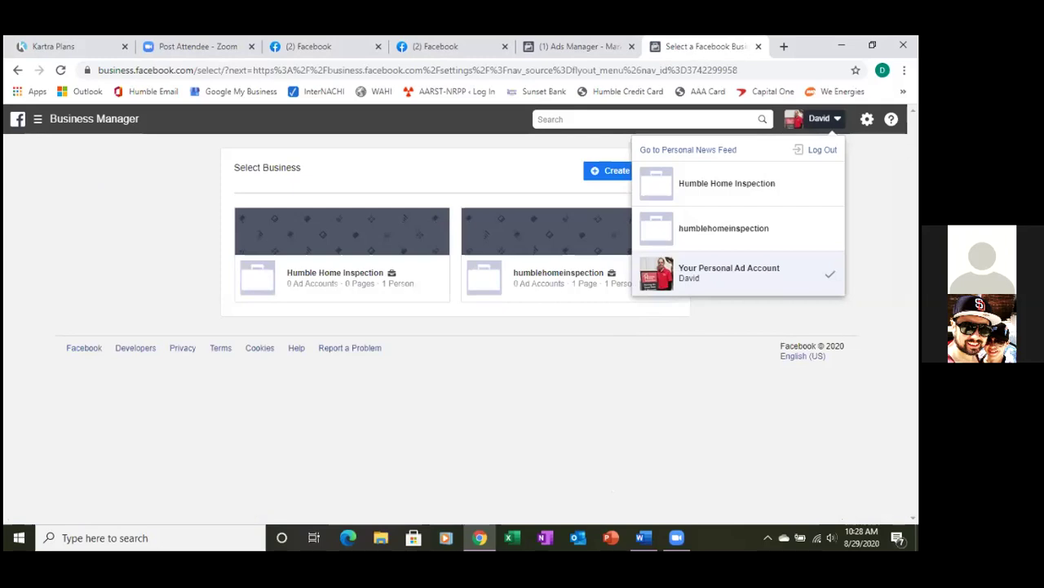
{"action": "left_click", "coordinate": [745, 233]}
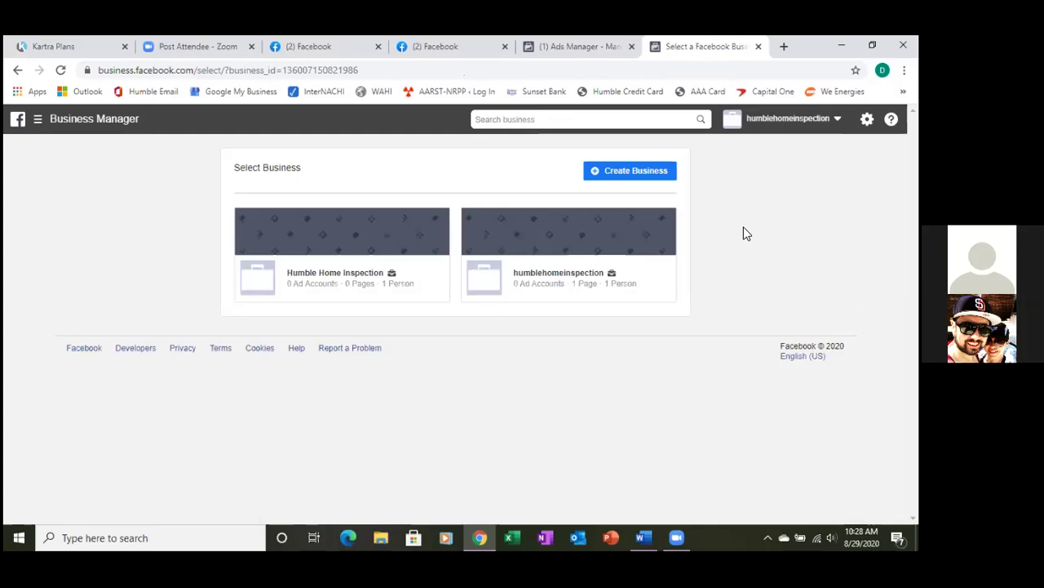
{"action": "left_click", "coordinate": [563, 260]}
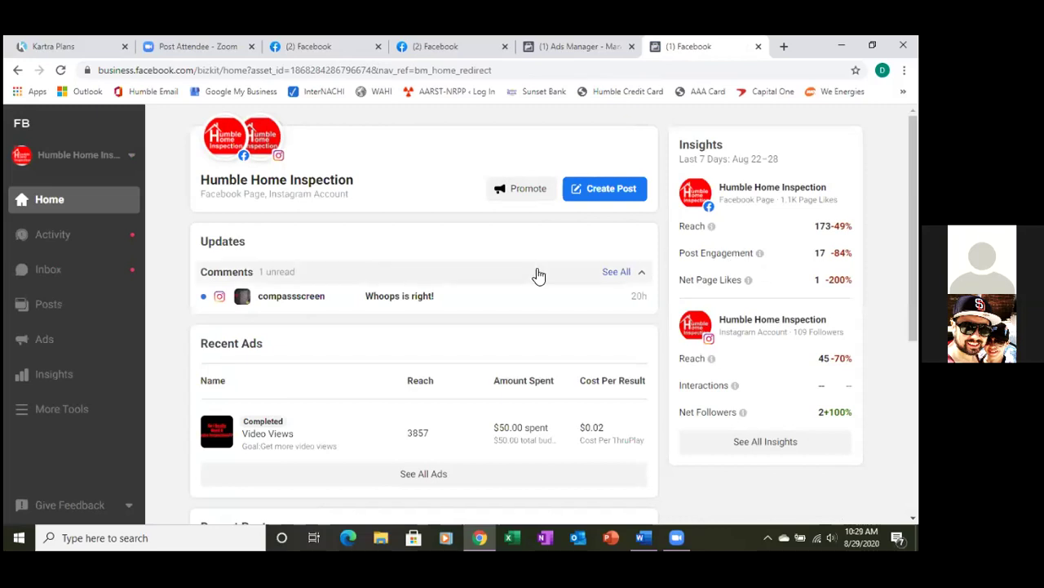
{"action": "scroll", "coordinate": [537, 269], "scroll_direction": "down", "scroll_amount": 2}
{"action": "scroll", "coordinate": [537, 270], "scroll_direction": "up", "scroll_amount": 2}
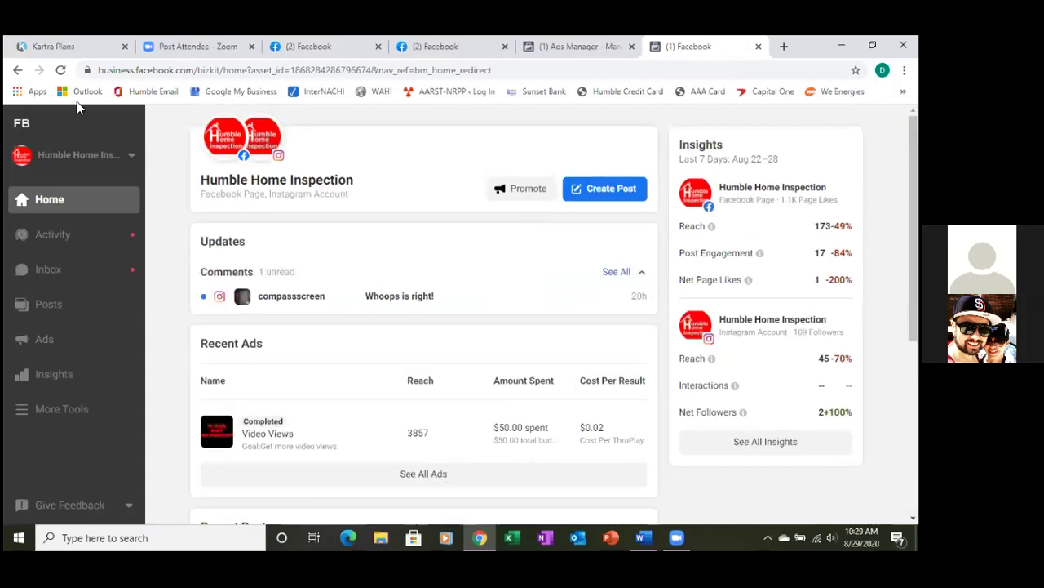
Return to the business selection page, switch to the Humble Home Inspection business and open it.
{"action": "left_click", "coordinate": [18, 72]}
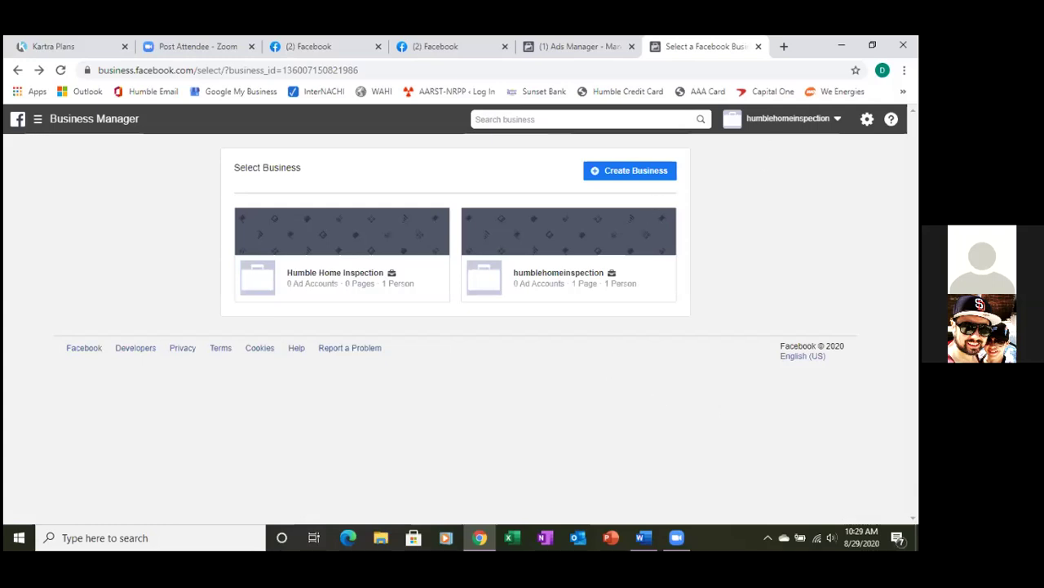
{"action": "left_click", "coordinate": [787, 118]}
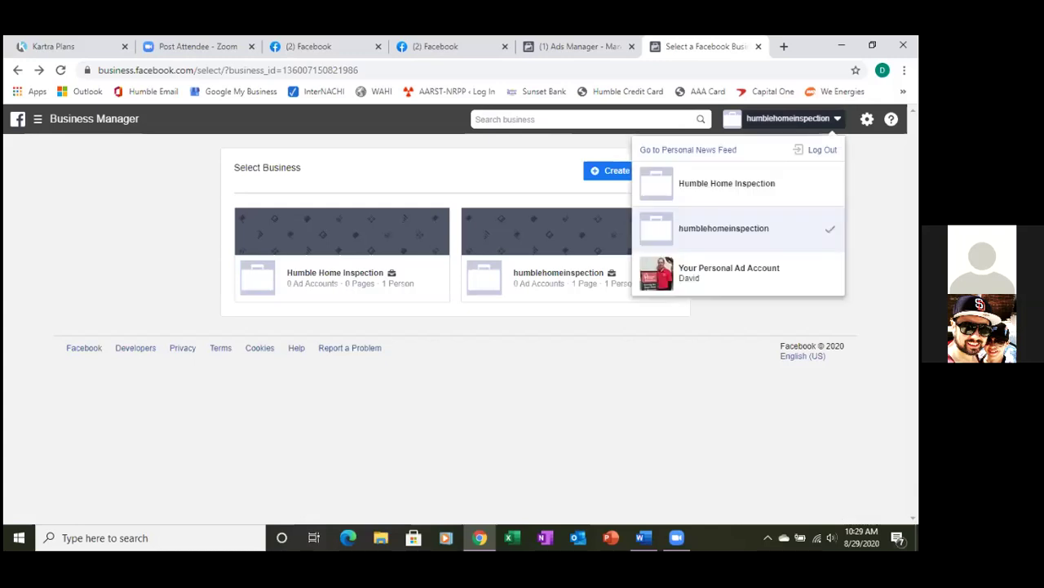
{"action": "left_click", "coordinate": [729, 185]}
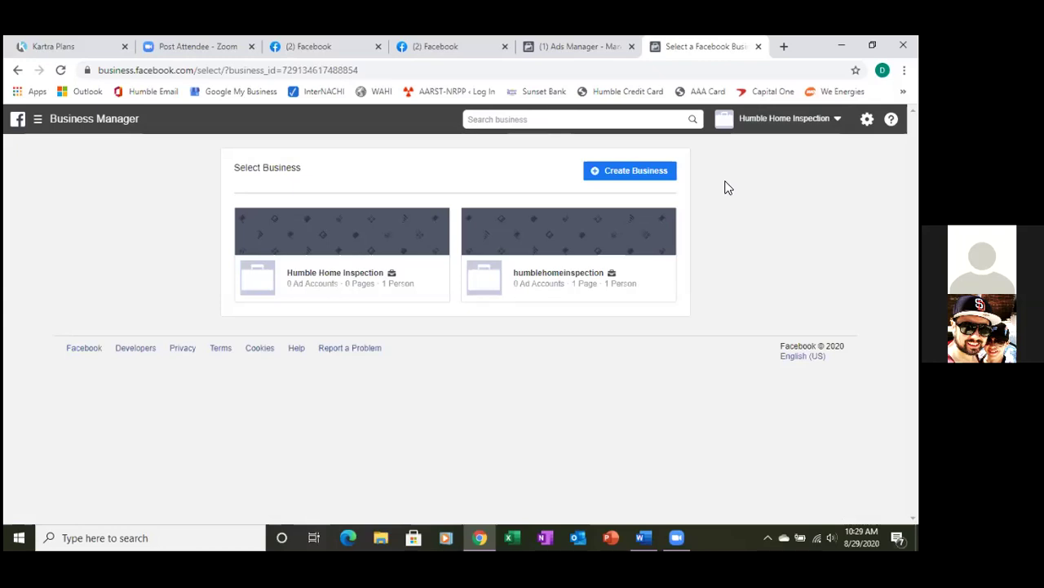
{"action": "left_click", "coordinate": [312, 246]}
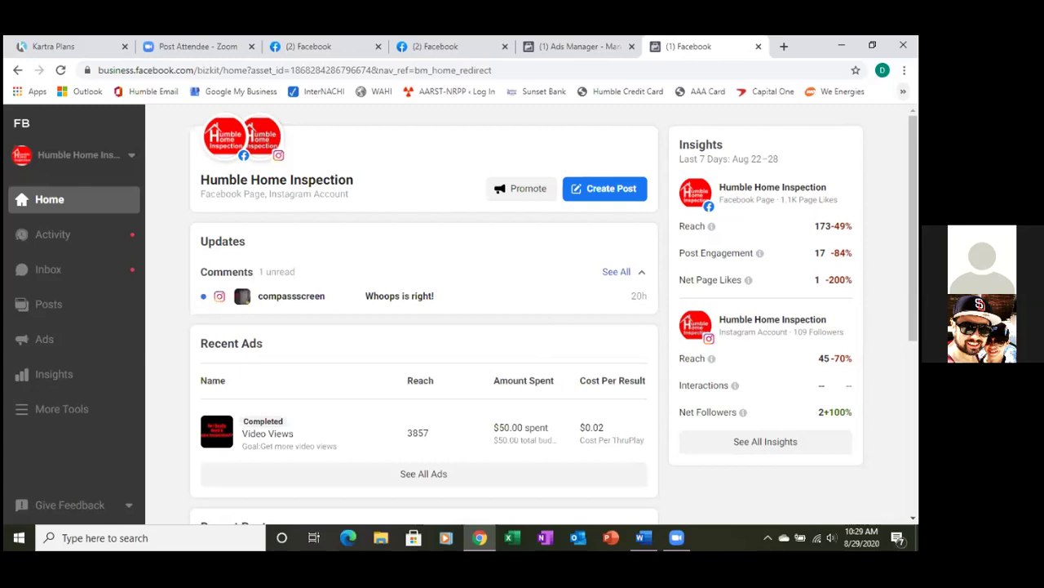
Open the bookmarked Ads Manager Dashboard and go from there to Events Manager.
{"action": "left_click", "coordinate": [903, 91]}
{"action": "mouse_move", "coordinate": [718, 329]}
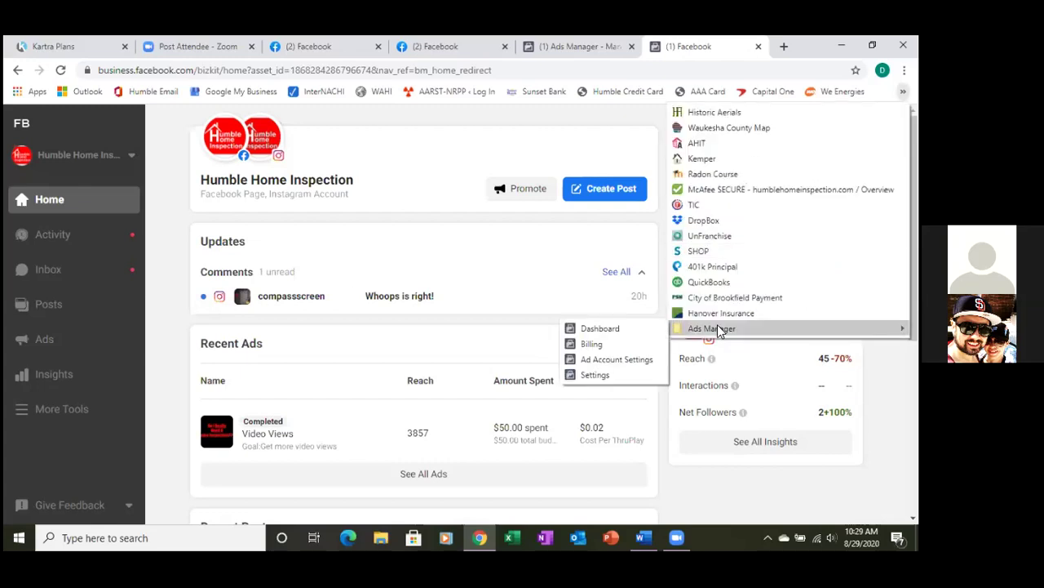
{"action": "left_click", "coordinate": [626, 329]}
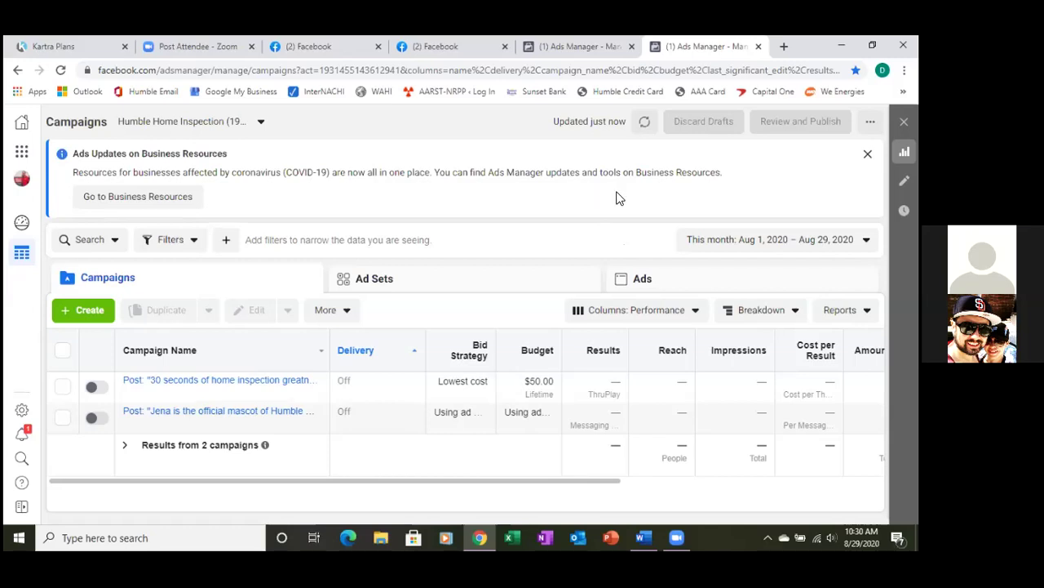
{"action": "left_click", "coordinate": [22, 153]}
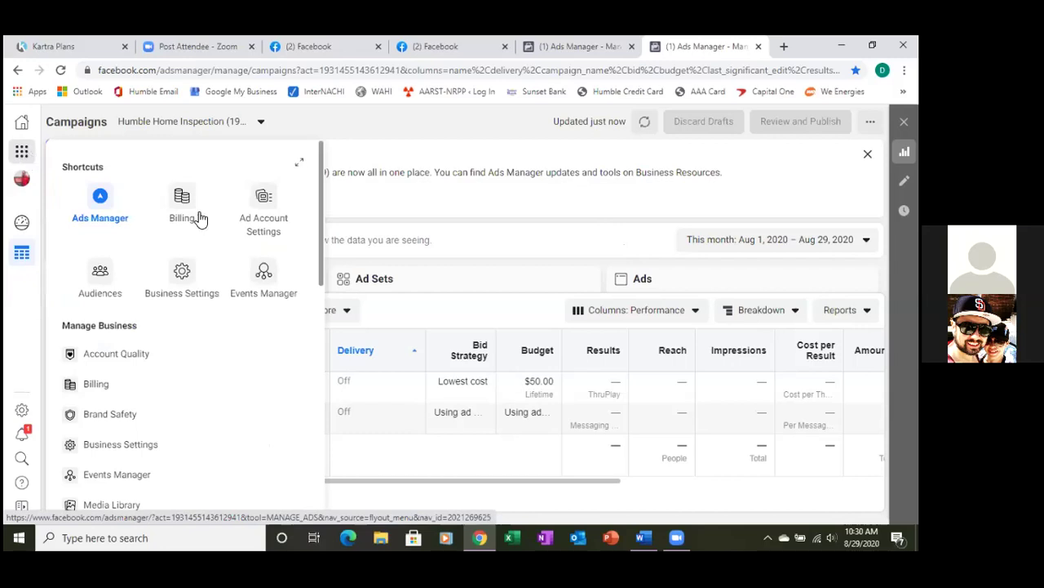
{"action": "left_click", "coordinate": [261, 275]}
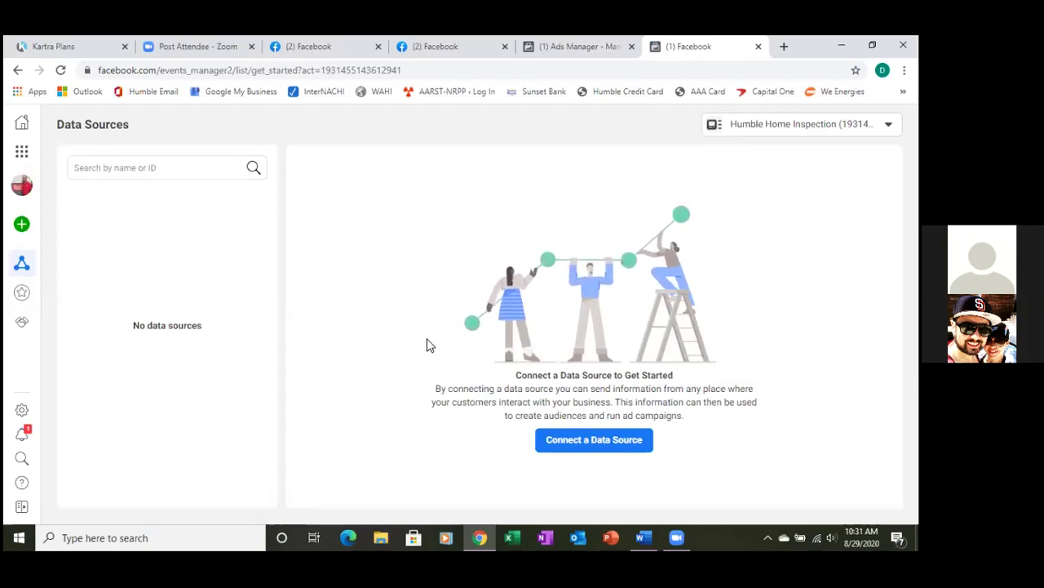
Start connecting a new Web data source with Facebook Pixel as the connection method.
{"action": "mouse_move", "coordinate": [24, 229]}
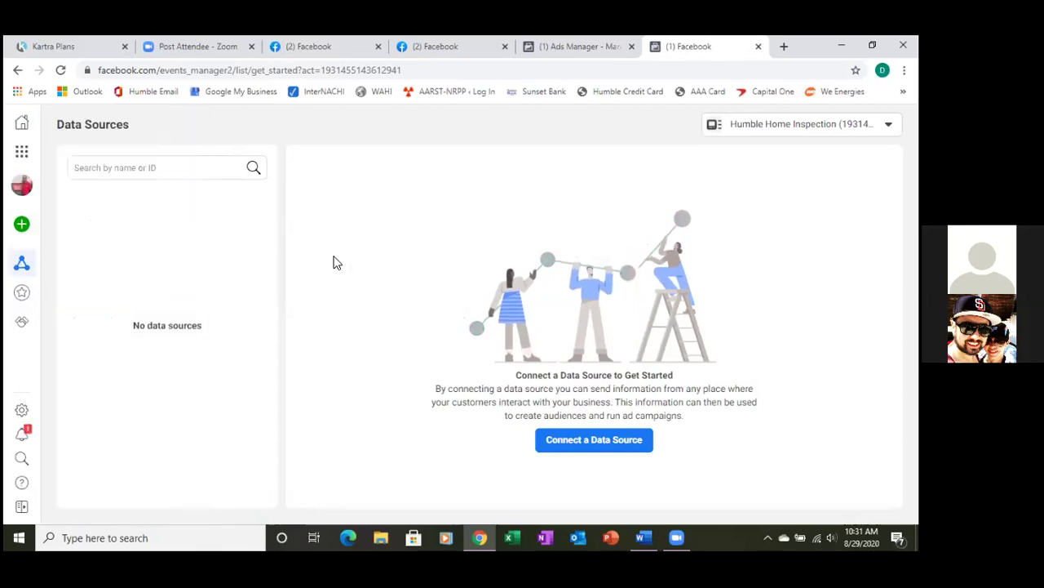
{"action": "left_click", "coordinate": [22, 223]}
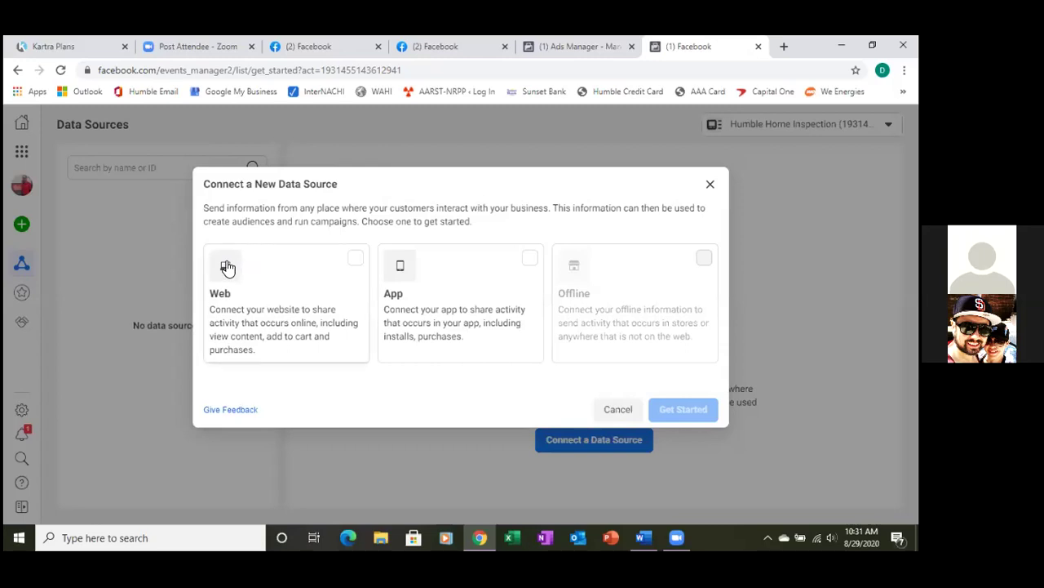
{"action": "left_click", "coordinate": [274, 269]}
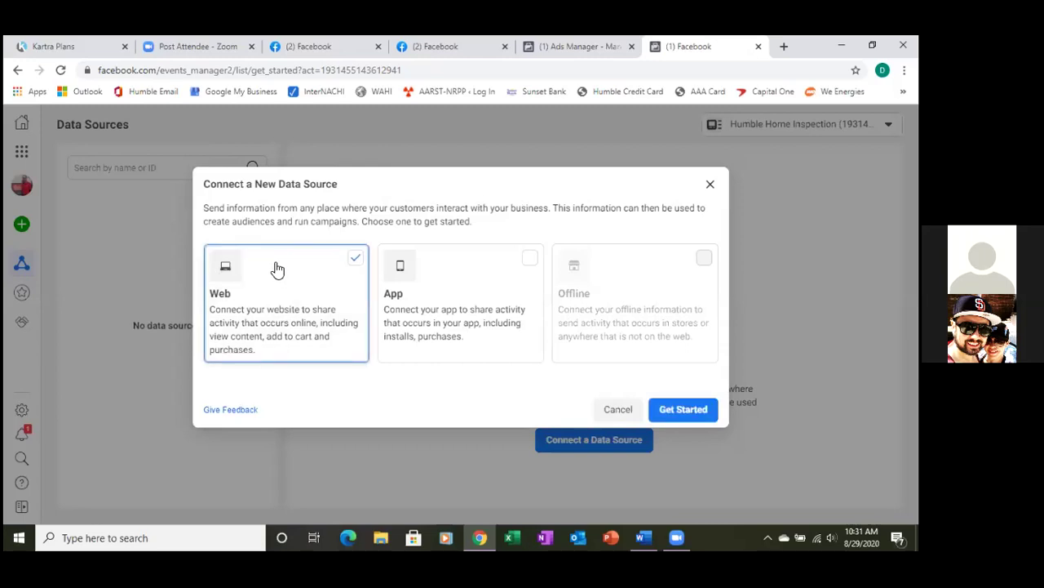
{"action": "left_click", "coordinate": [691, 407]}
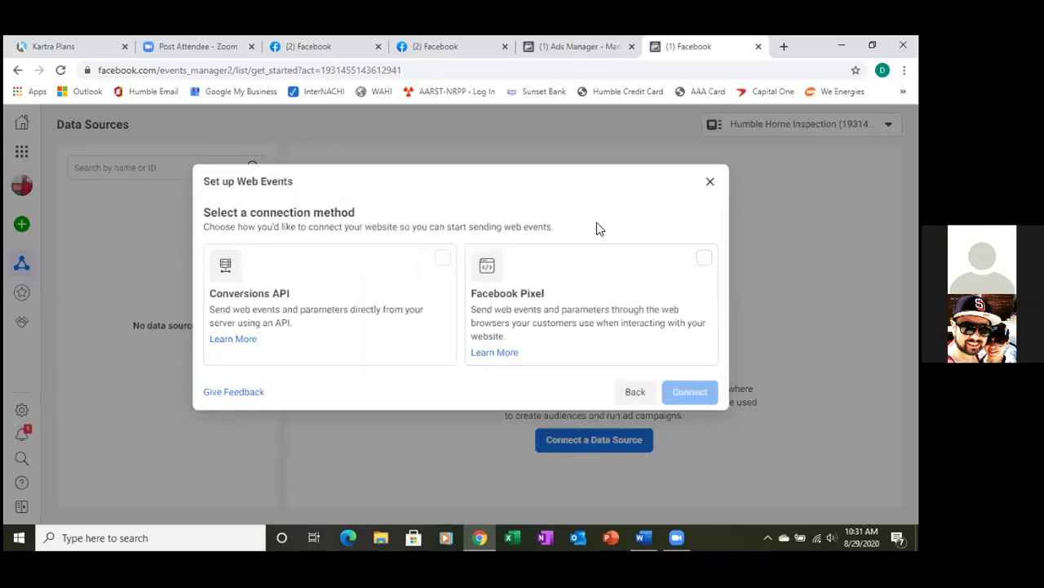
{"action": "left_click", "coordinate": [543, 300]}
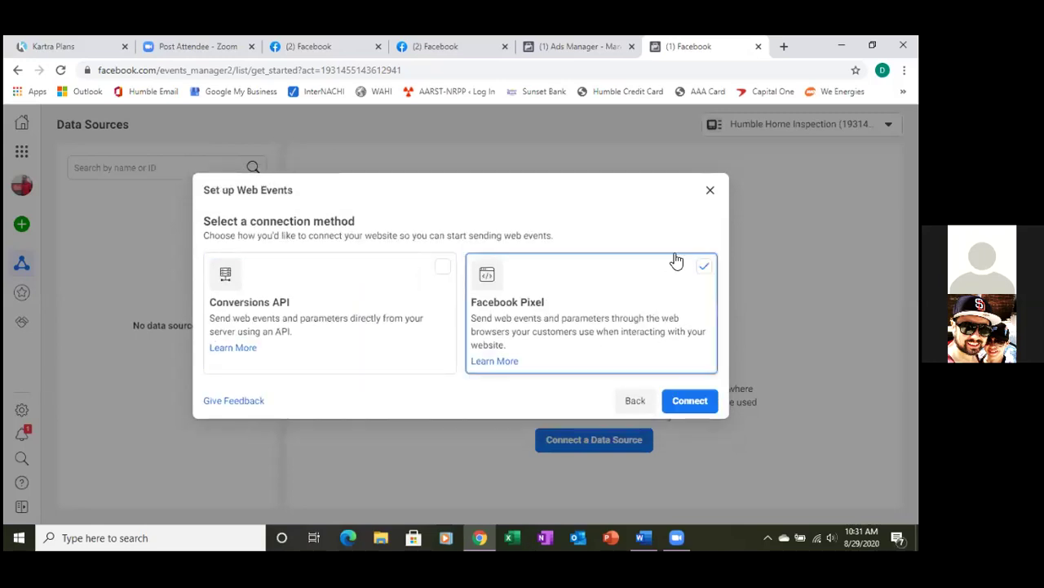
{"action": "left_click", "coordinate": [676, 401]}
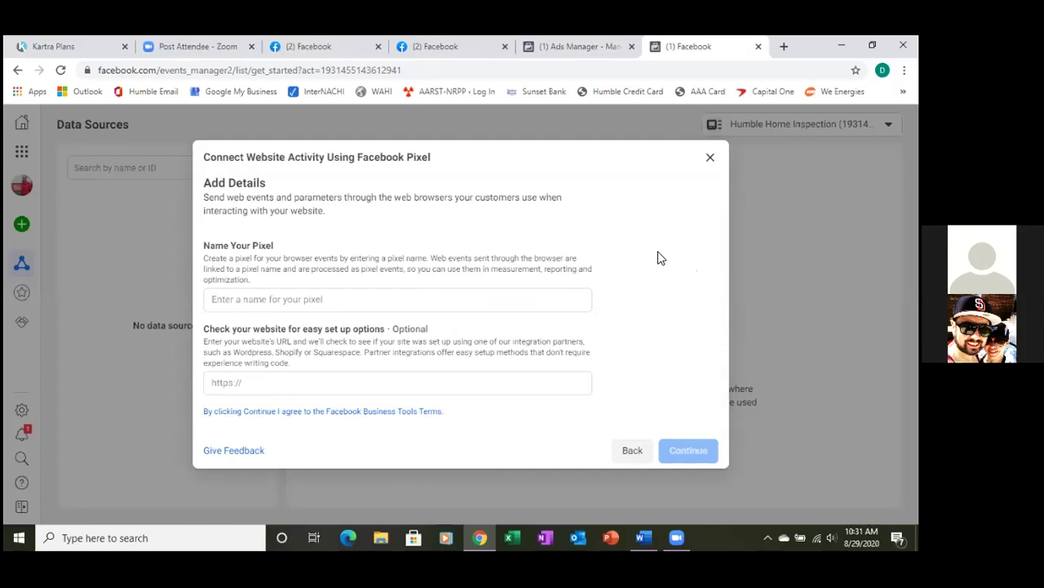
Create the pixel with the name Humble Home Inspection and close the installation options.
{"action": "left_click", "coordinate": [327, 300]}
{"action": "type", "text": "H"}
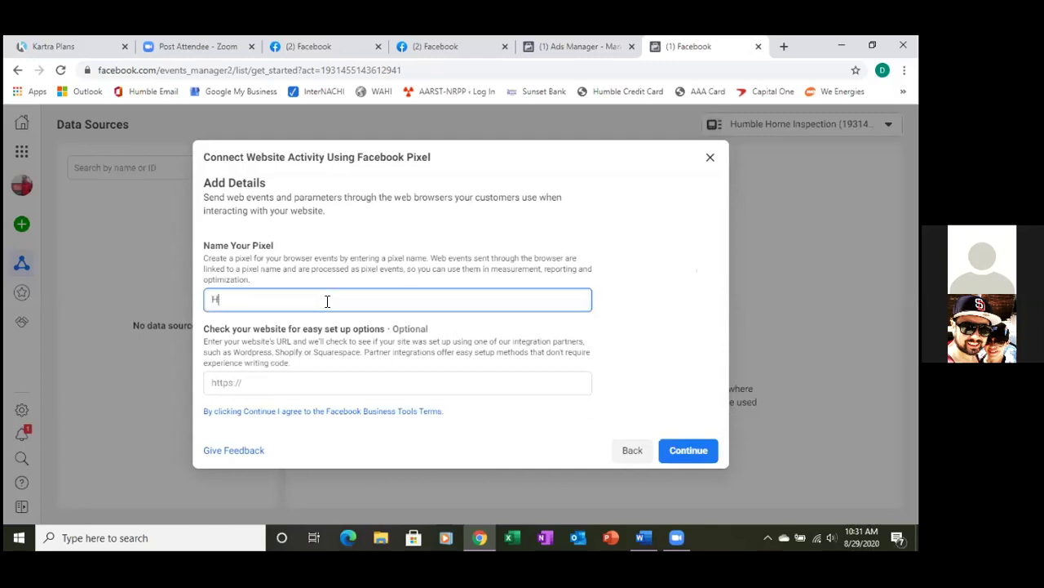
{"action": "type", "text": "umble Home Inspection"}
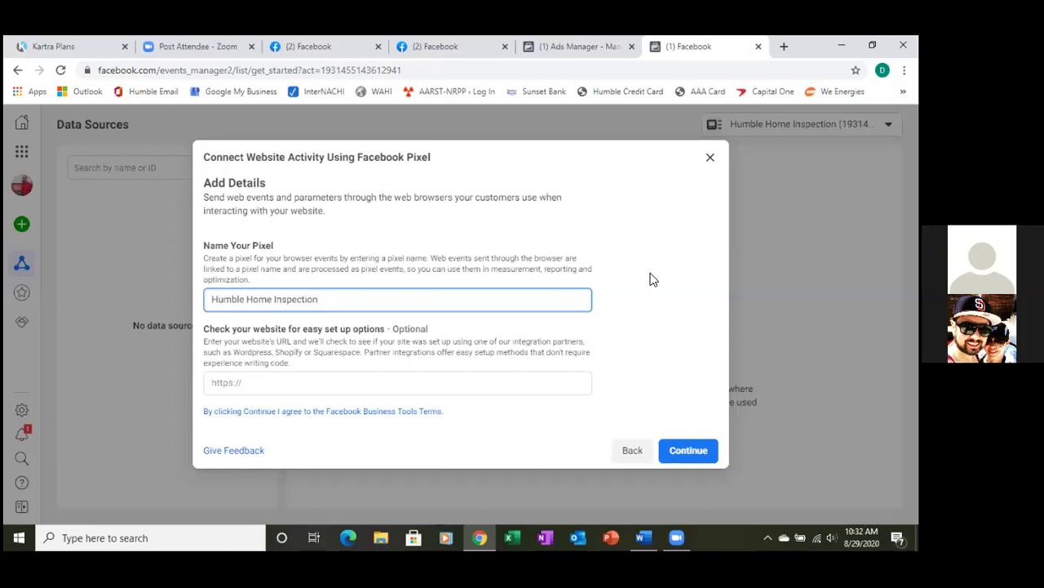
{"action": "left_click", "coordinate": [674, 451]}
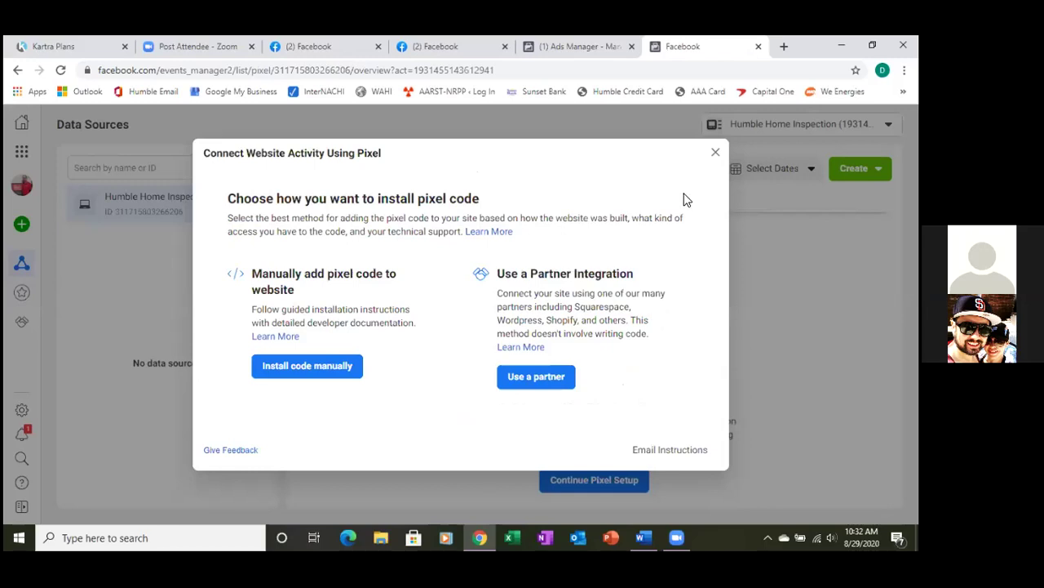
{"action": "left_click", "coordinate": [716, 154]}
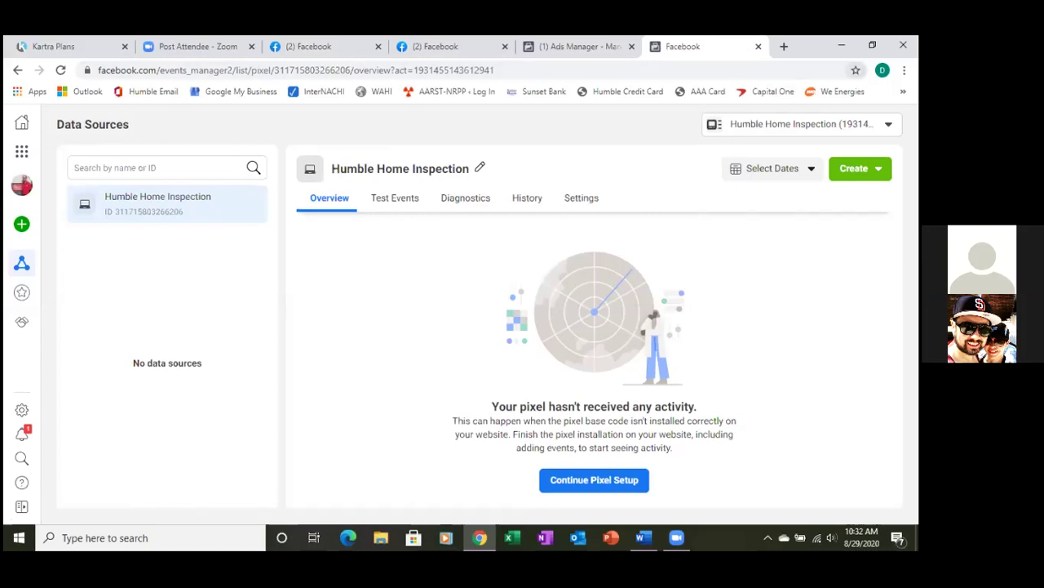
Bookmark the pixel overview page as Pixel in the Ads Manager folder.
{"action": "left_click", "coordinate": [855, 71]}
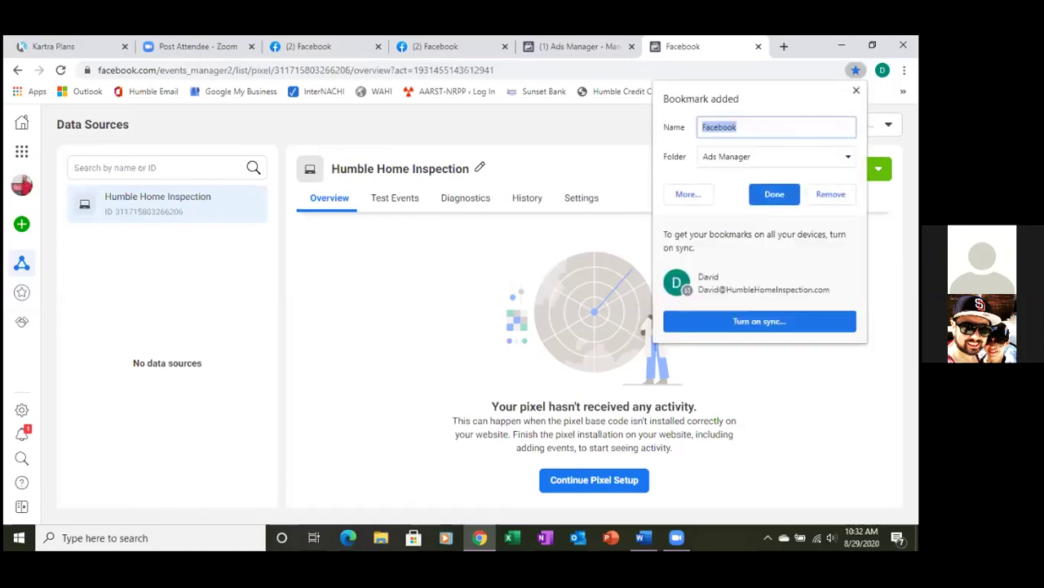
{"action": "type", "text": "Pixel"}
{"action": "left_click", "coordinate": [757, 195]}
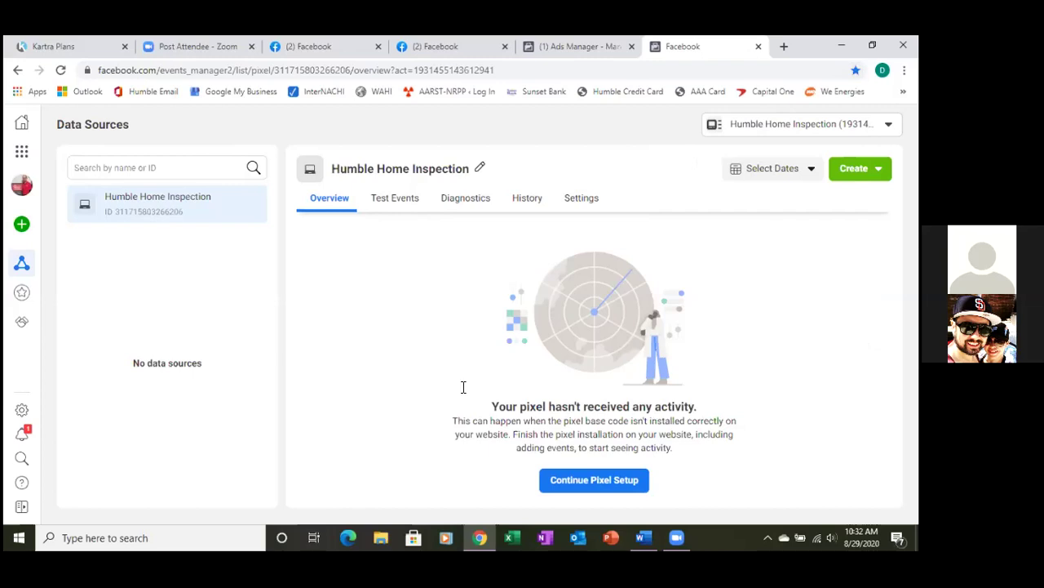
Continue the pixel setup with manual code installation and copy the base code.
{"action": "left_click", "coordinate": [597, 483]}
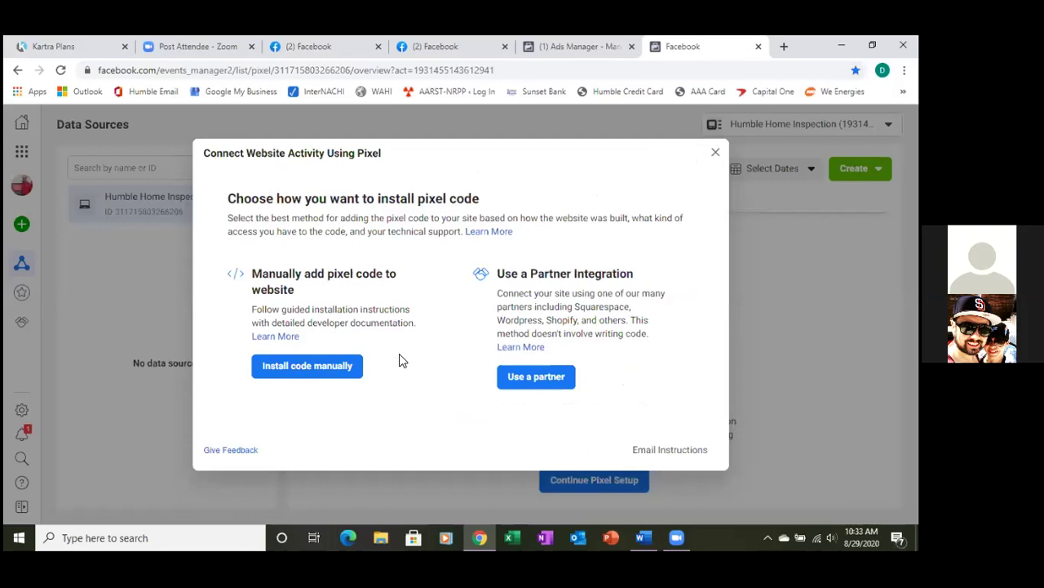
{"action": "left_click", "coordinate": [268, 379]}
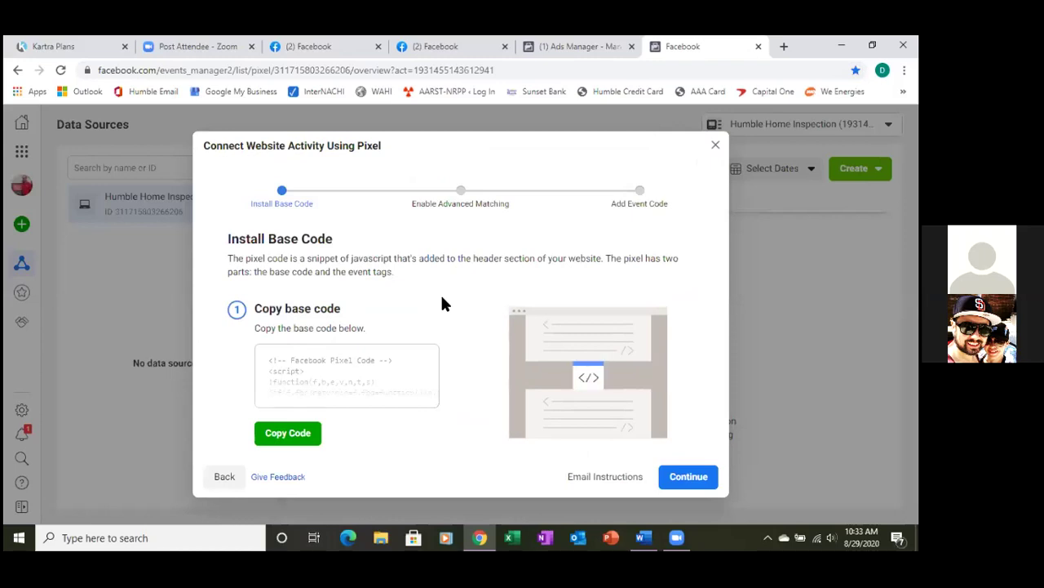
{"action": "left_click", "coordinate": [295, 434]}
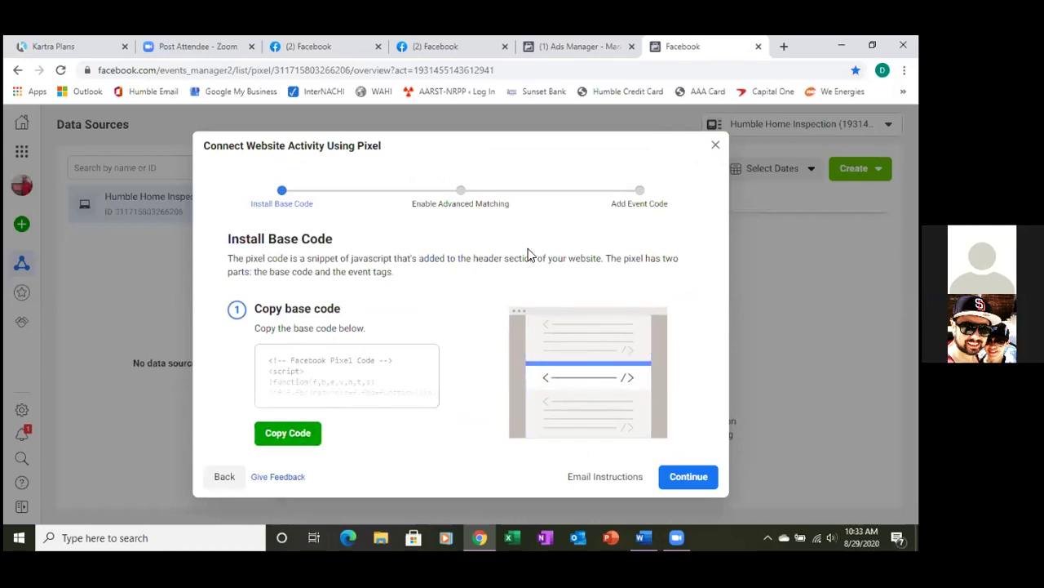
Proceed to the advanced matching stage of the pixel setup and turn on Automatic Advanced Matching.
{"action": "left_click", "coordinate": [688, 476]}
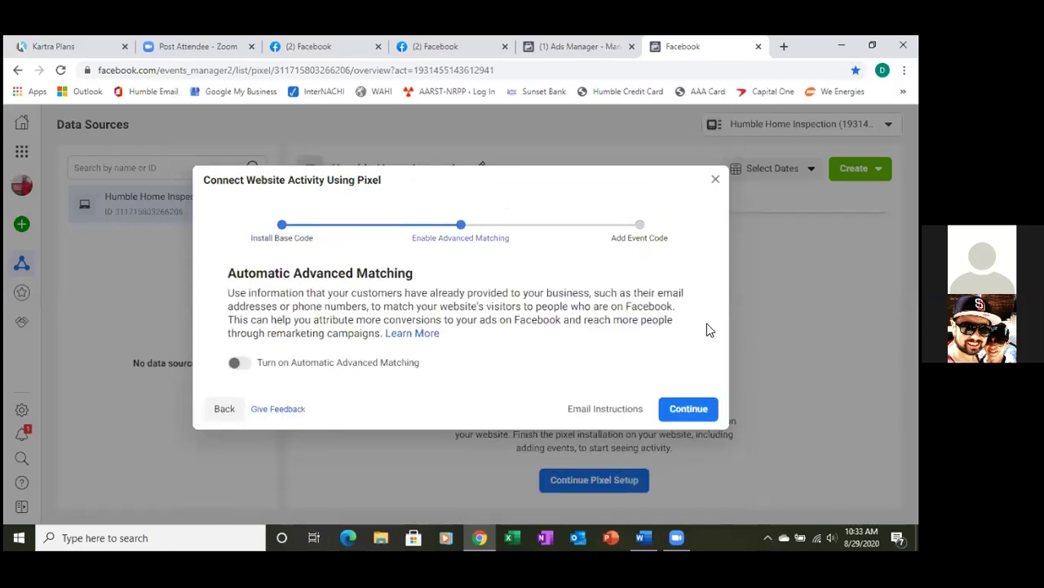
{"action": "left_click", "coordinate": [237, 363]}
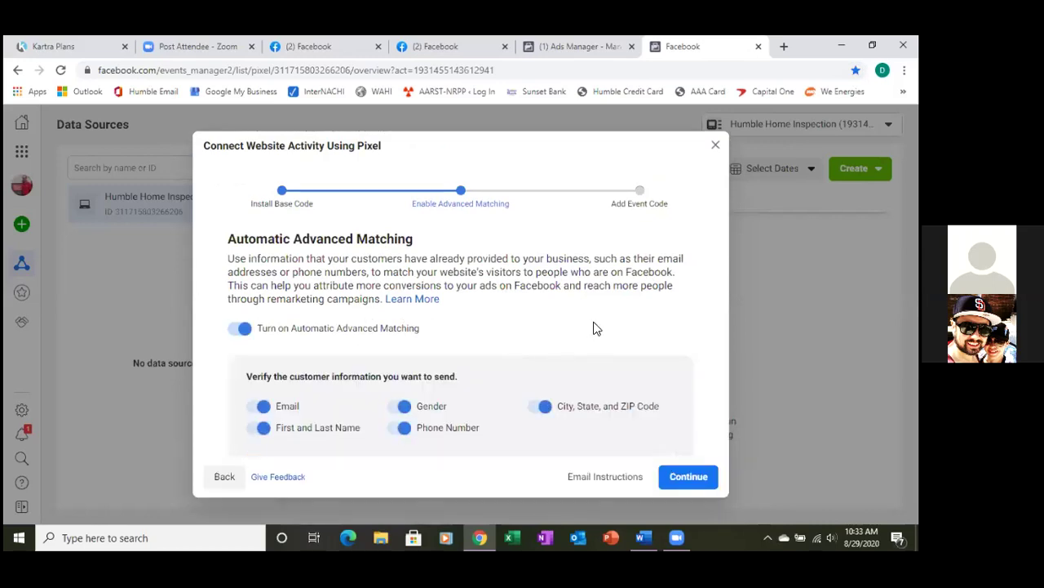
Continue past the advanced matching stage to the event code stage and close the pixel setup.
{"action": "left_click", "coordinate": [692, 478]}
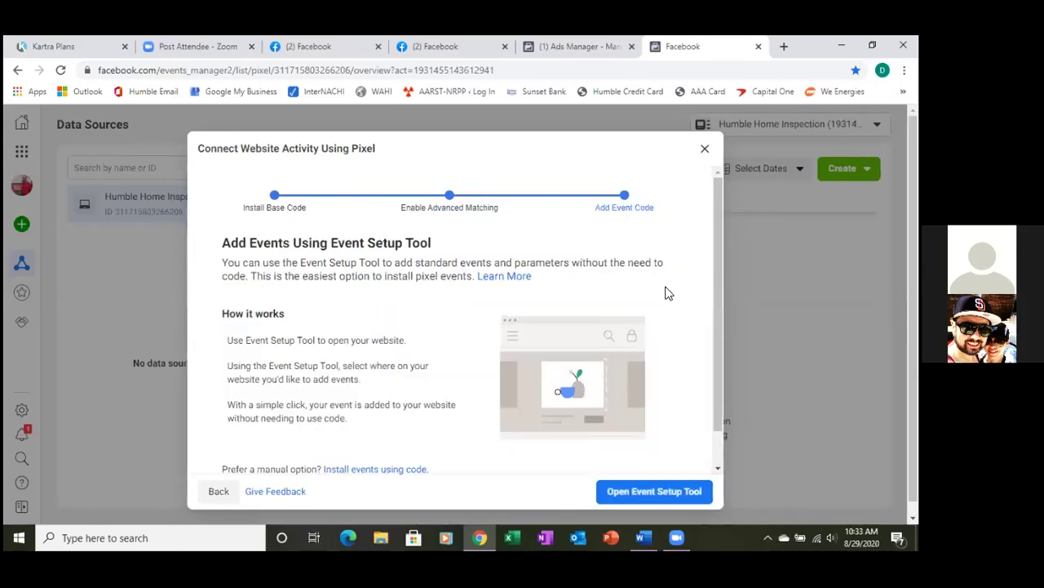
{"action": "left_click", "coordinate": [705, 151]}
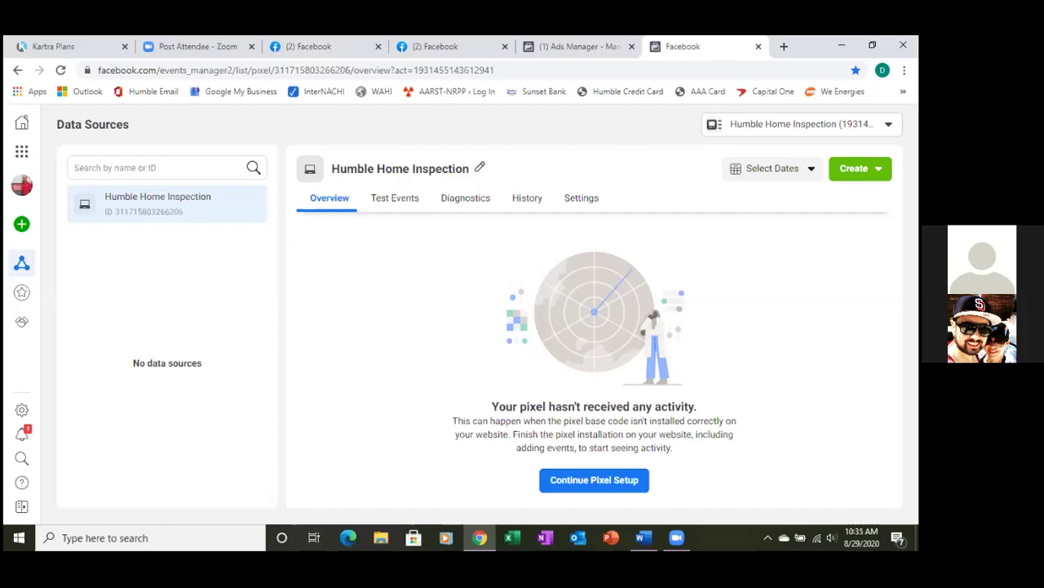
Open the full list of business tools and look through the Manage Business entries.
{"action": "key", "text": "alt+Tab"}
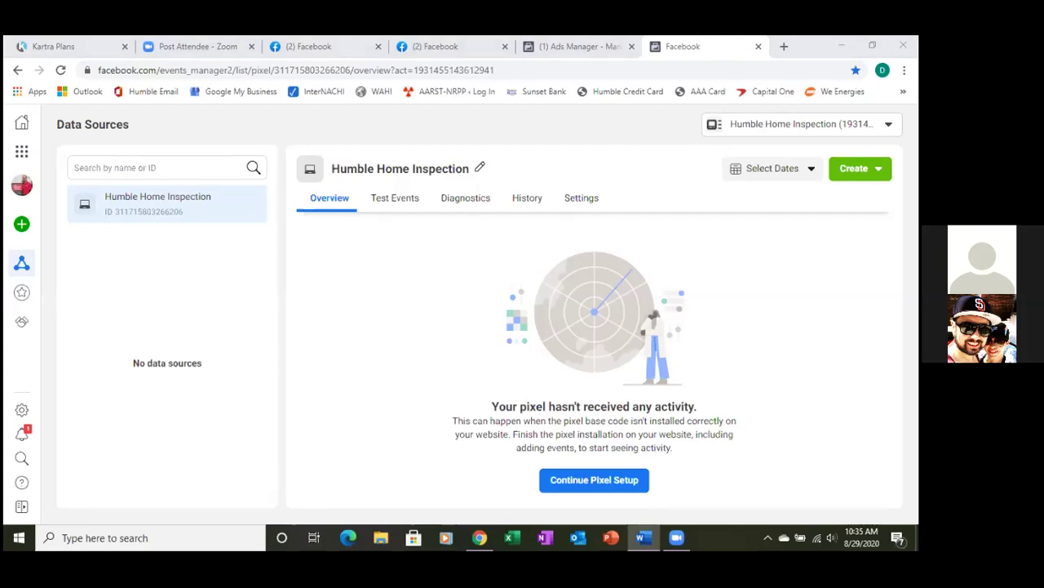
{"action": "left_click", "coordinate": [22, 154]}
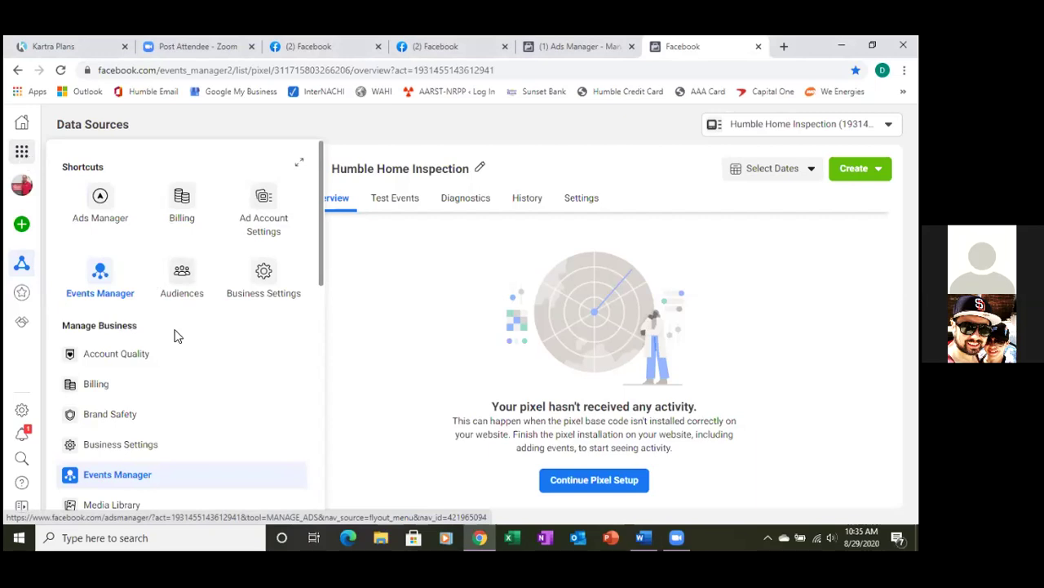
{"action": "scroll", "coordinate": [185, 337], "scroll_direction": "down", "scroll_amount": 1}
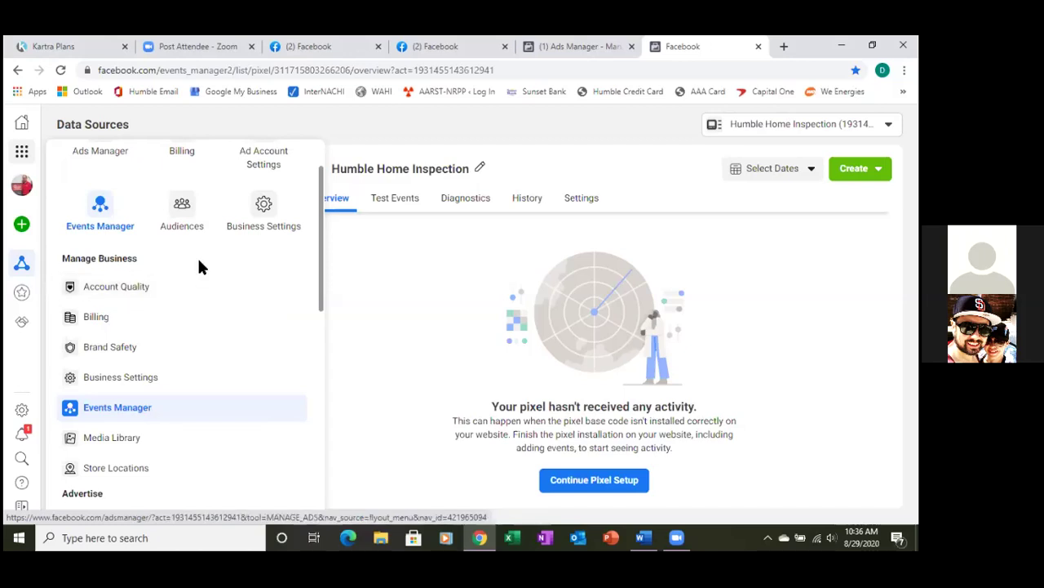
Find the sponsored WebinarJam post in the Facebook home feed and open its landing page.
{"action": "key", "text": "ctrl+3"}
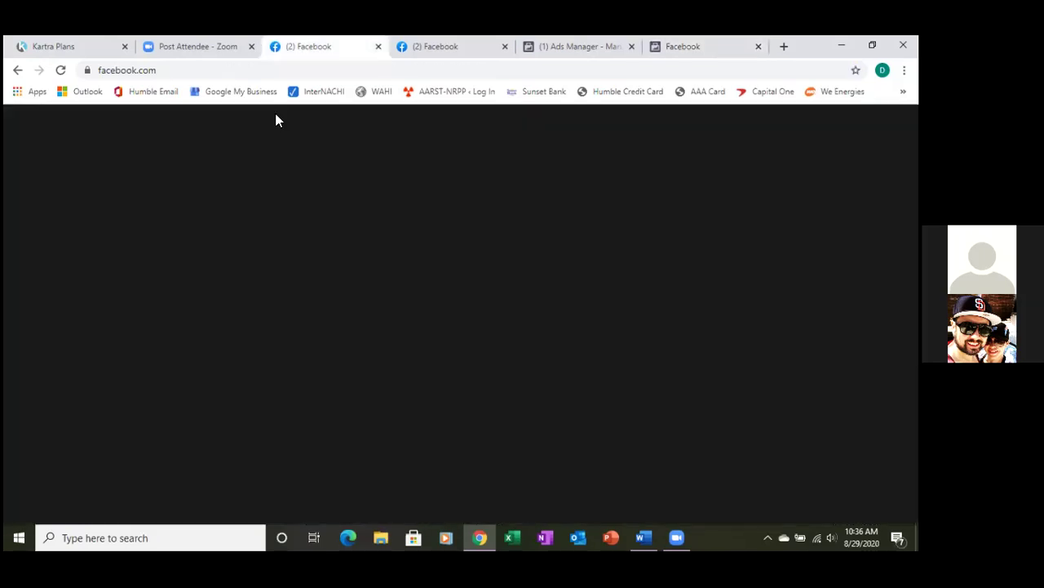
{"action": "scroll", "coordinate": [488, 280], "scroll_direction": "down", "scroll_amount": 4}
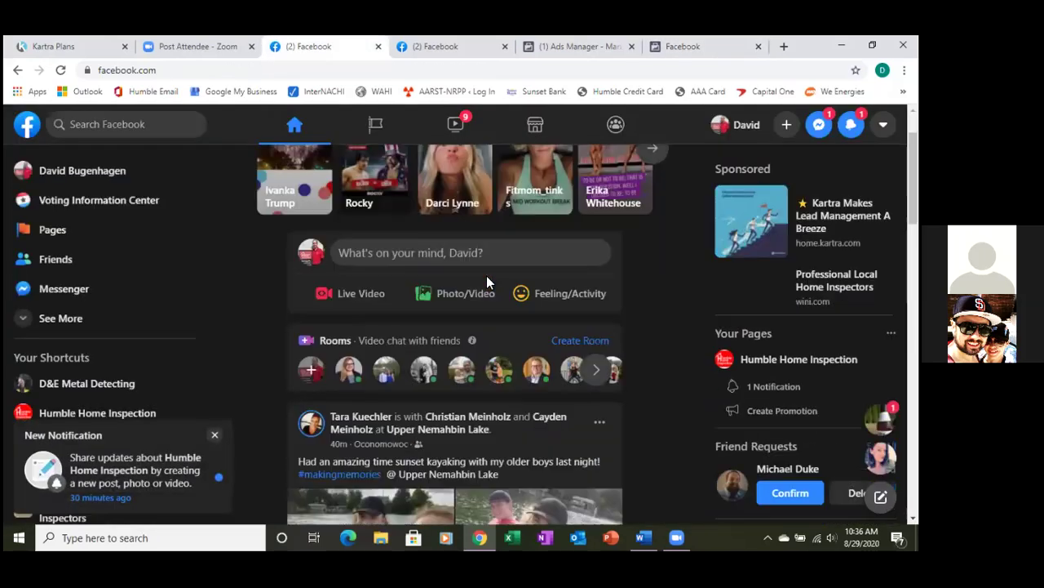
{"action": "scroll", "coordinate": [487, 276], "scroll_direction": "down", "scroll_amount": 5}
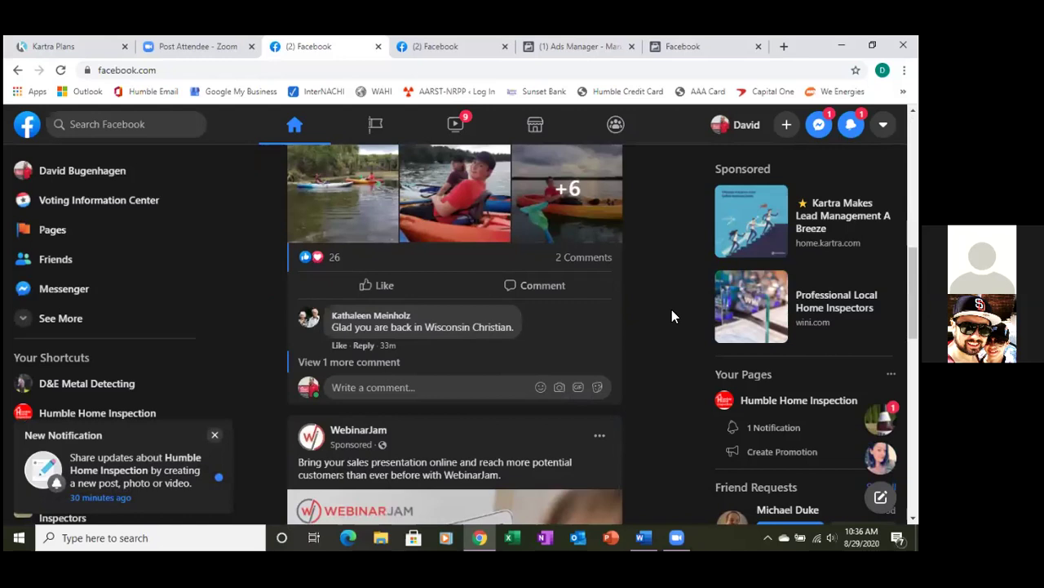
{"action": "scroll", "coordinate": [671, 310], "scroll_direction": "down", "scroll_amount": 3}
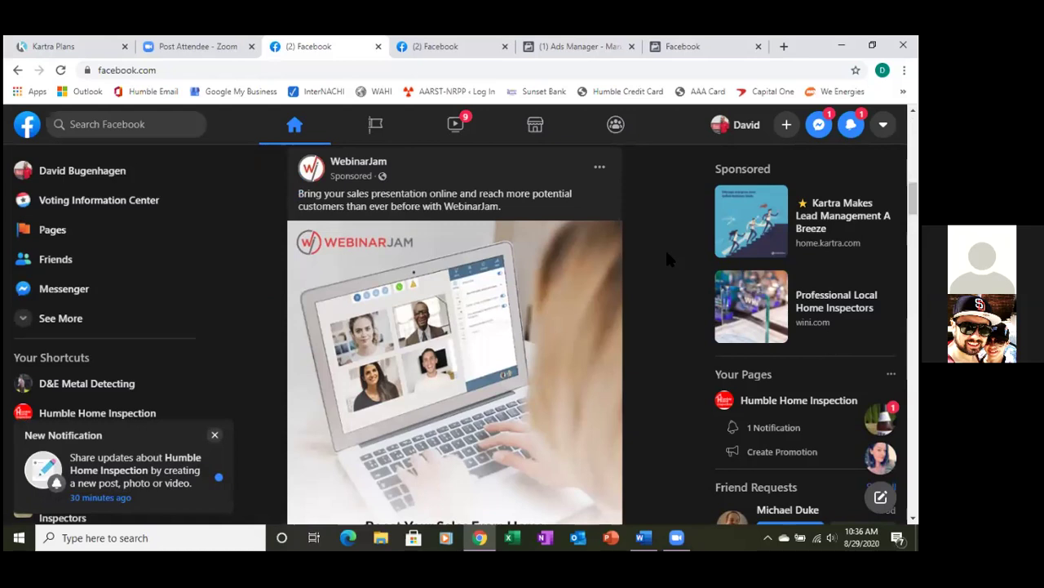
{"action": "scroll", "coordinate": [665, 248], "scroll_direction": "down", "scroll_amount": 2}
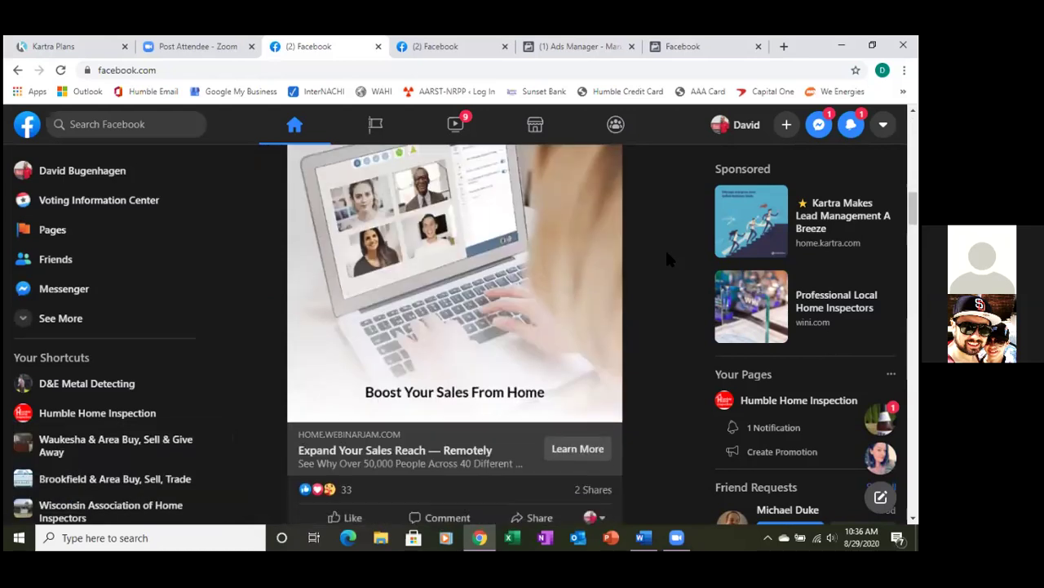
{"action": "left_click", "coordinate": [479, 265]}
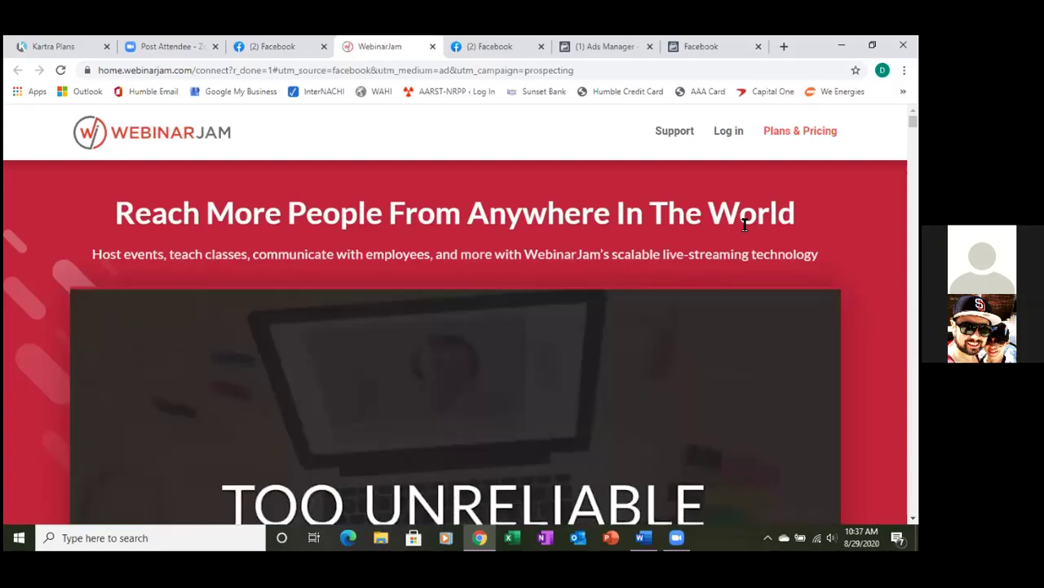
Look through the WebinarJam landing page and proceed to its plan selection page.
{"action": "scroll", "coordinate": [744, 225], "scroll_direction": "down", "scroll_amount": 9}
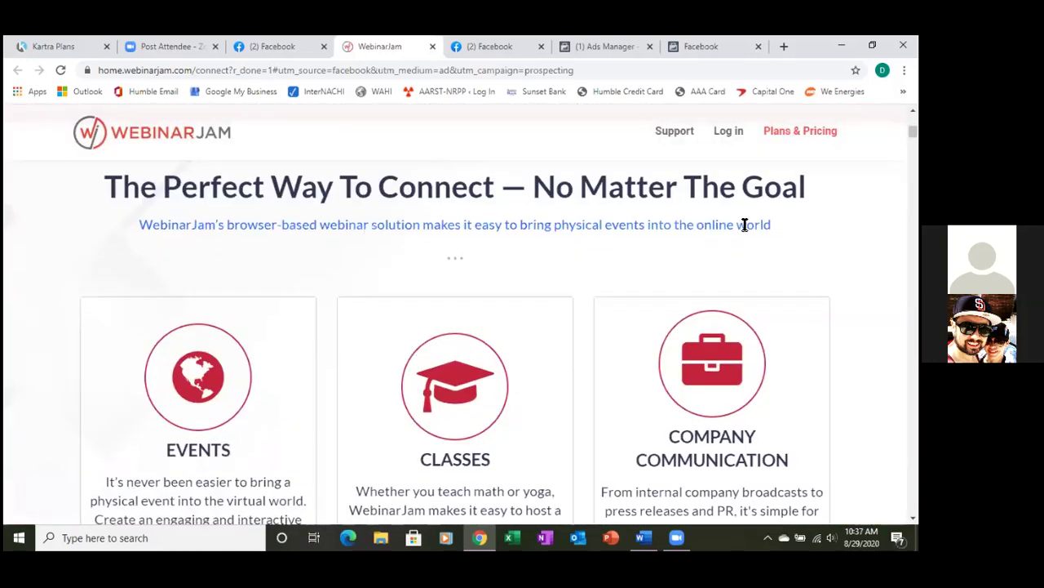
{"action": "scroll", "coordinate": [745, 224], "scroll_direction": "up", "scroll_amount": 10}
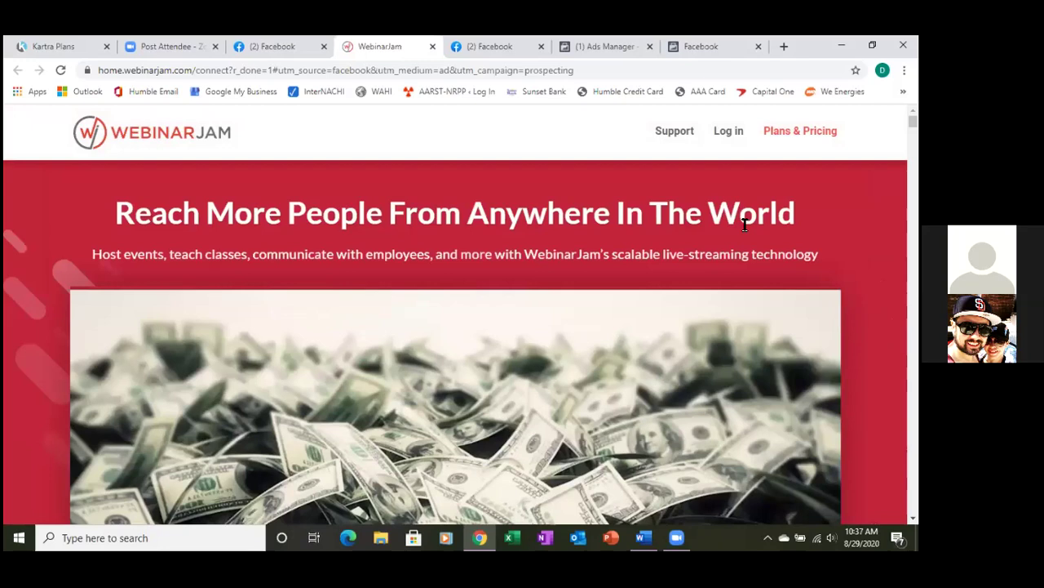
{"action": "scroll", "coordinate": [744, 225], "scroll_direction": "down", "scroll_amount": 8}
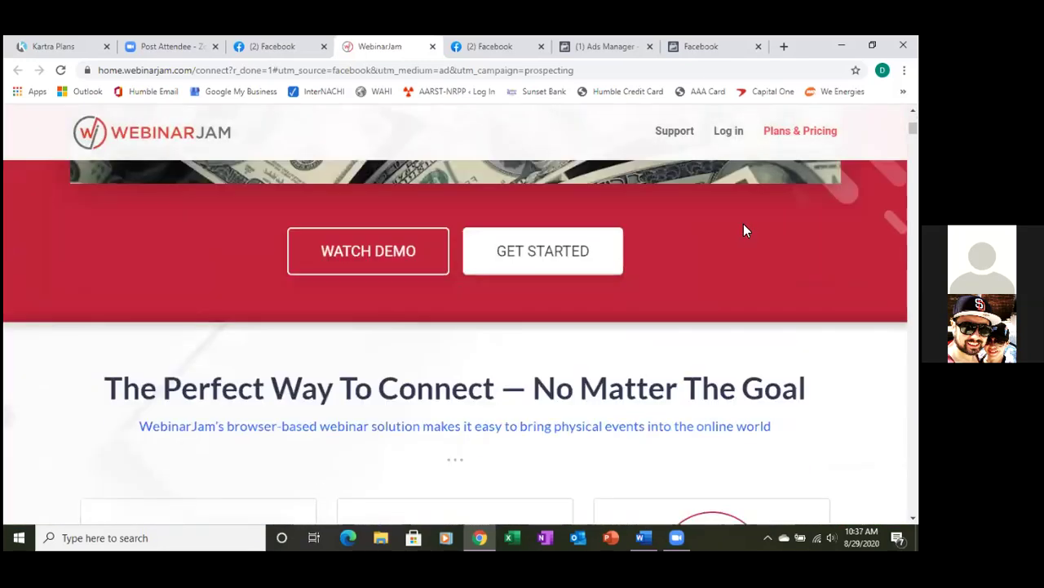
{"action": "left_click", "coordinate": [583, 252]}
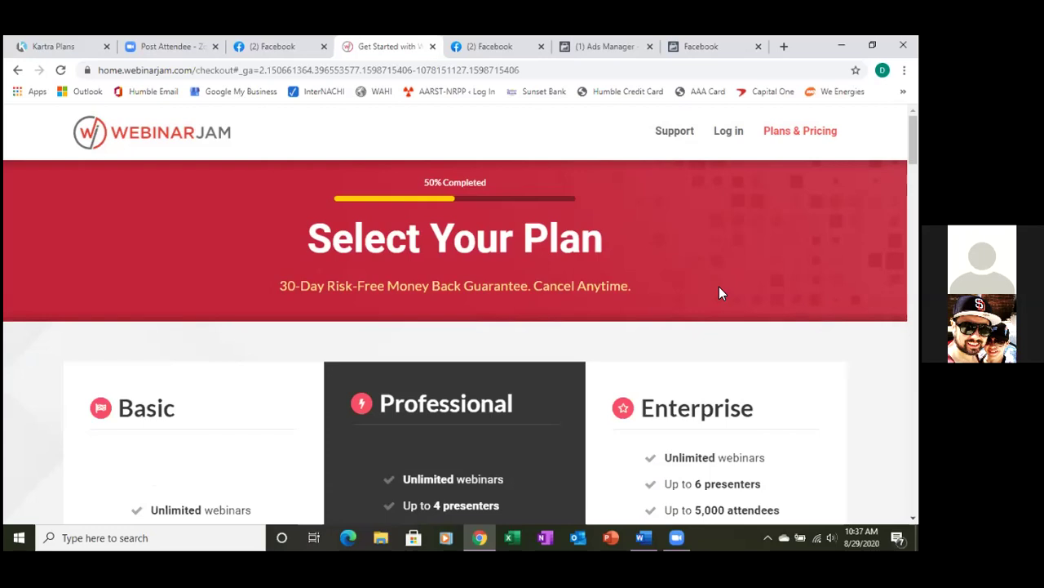
Compare the WebinarJam plans and prices, then view the Professional plan's checkout and close it without ordering.
{"action": "scroll", "coordinate": [719, 287], "scroll_direction": "down", "scroll_amount": 5}
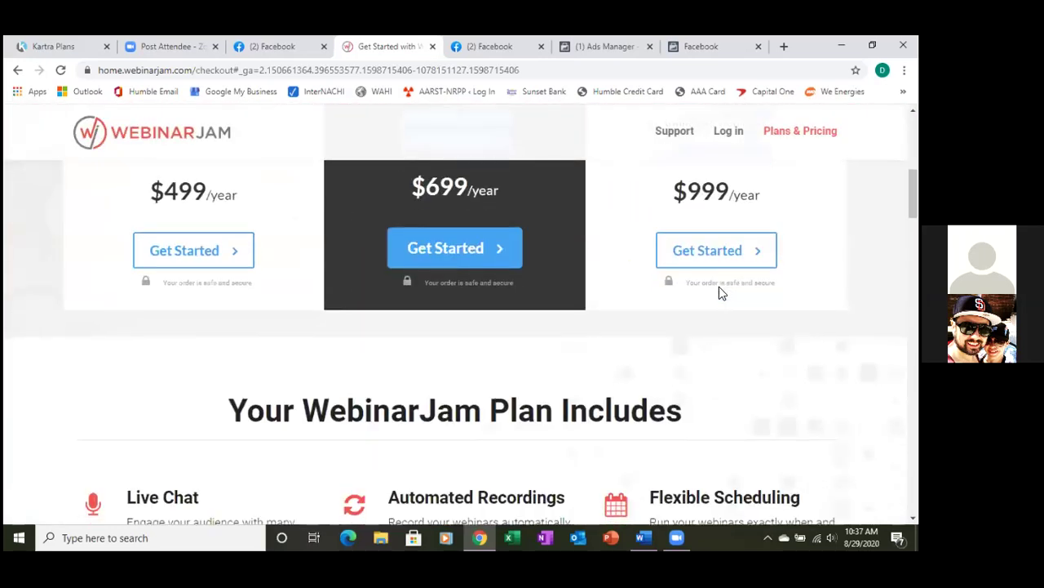
{"action": "scroll", "coordinate": [719, 287], "scroll_direction": "down", "scroll_amount": 5}
{"action": "scroll", "coordinate": [719, 288], "scroll_direction": "up", "scroll_amount": 4}
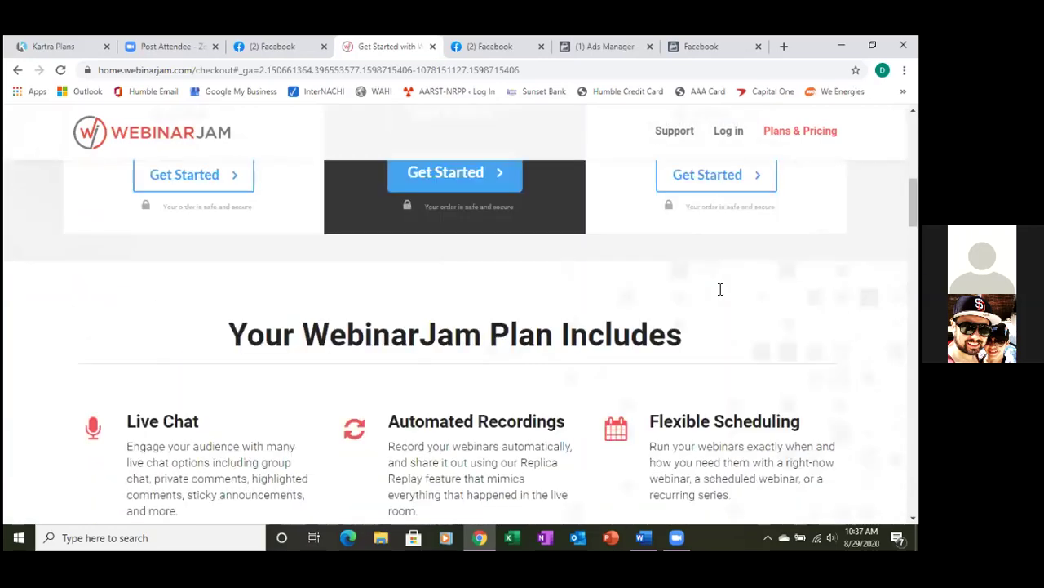
{"action": "scroll", "coordinate": [721, 287], "scroll_direction": "up", "scroll_amount": 4}
{"action": "scroll", "coordinate": [619, 334], "scroll_direction": "down", "scroll_amount": 2}
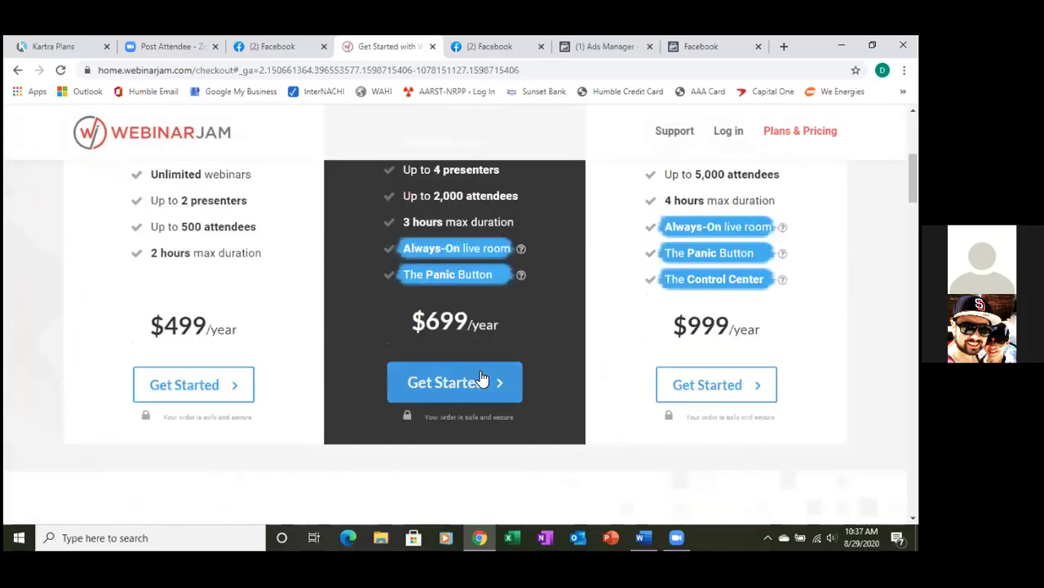
{"action": "left_click", "coordinate": [481, 380]}
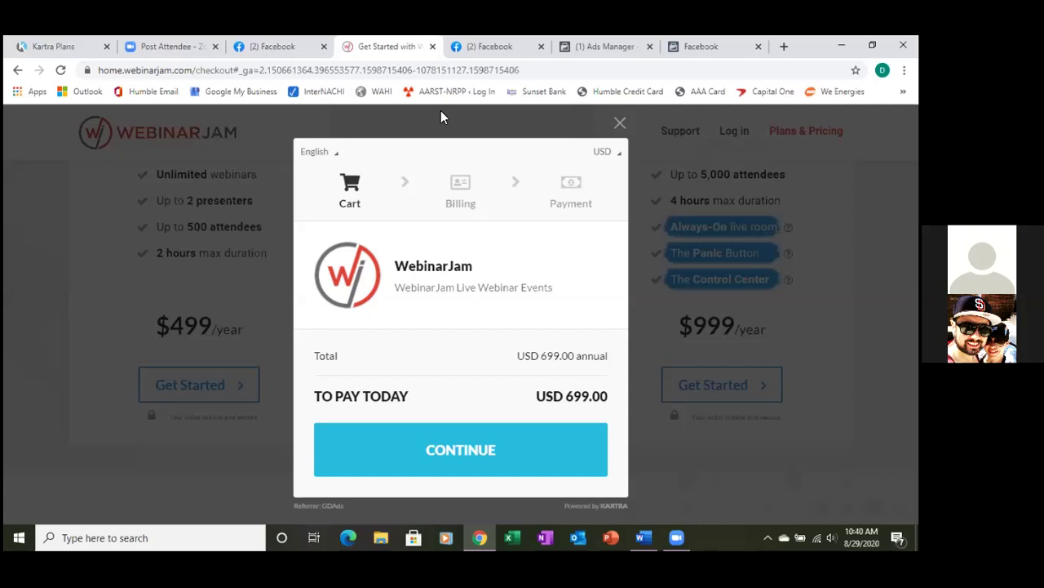
{"action": "left_click", "coordinate": [620, 124]}
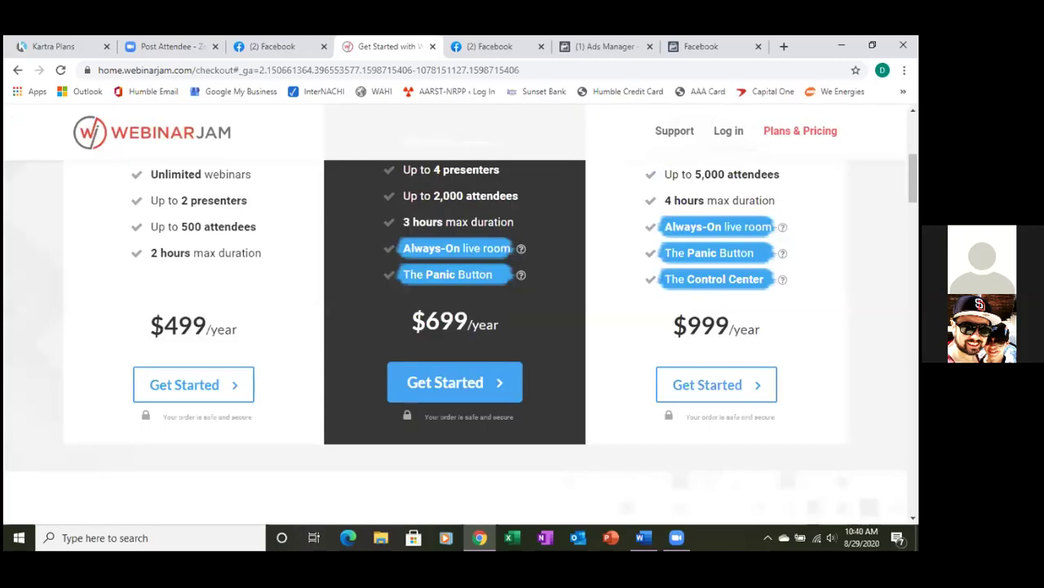
{"action": "key", "text": "Escape"}
Return to the Facebook home feed and examine the sponsored WebinarJam post again.
{"action": "left_click", "coordinate": [272, 47]}
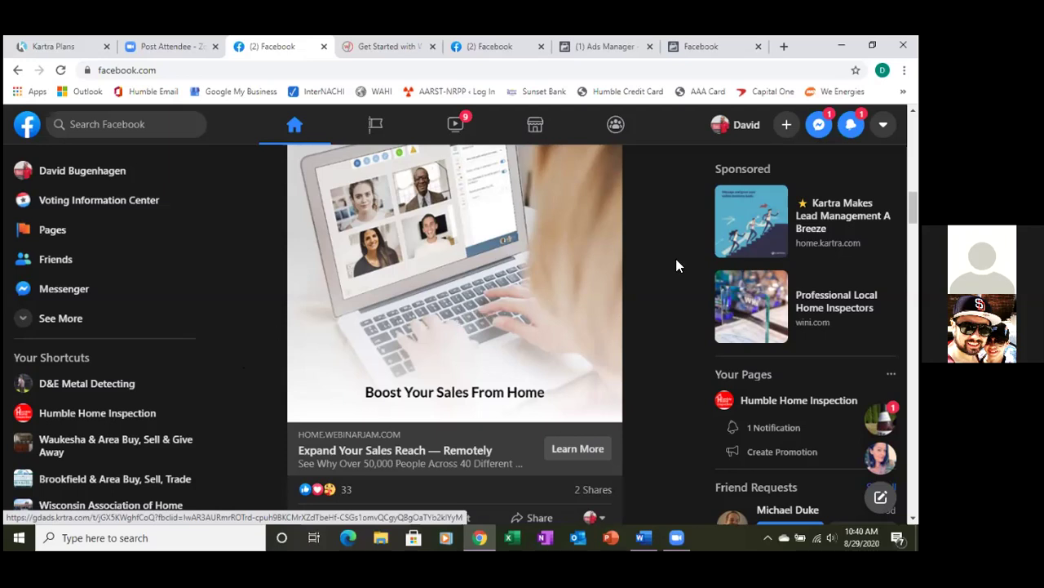
{"action": "scroll", "coordinate": [673, 261], "scroll_direction": "up", "scroll_amount": 2}
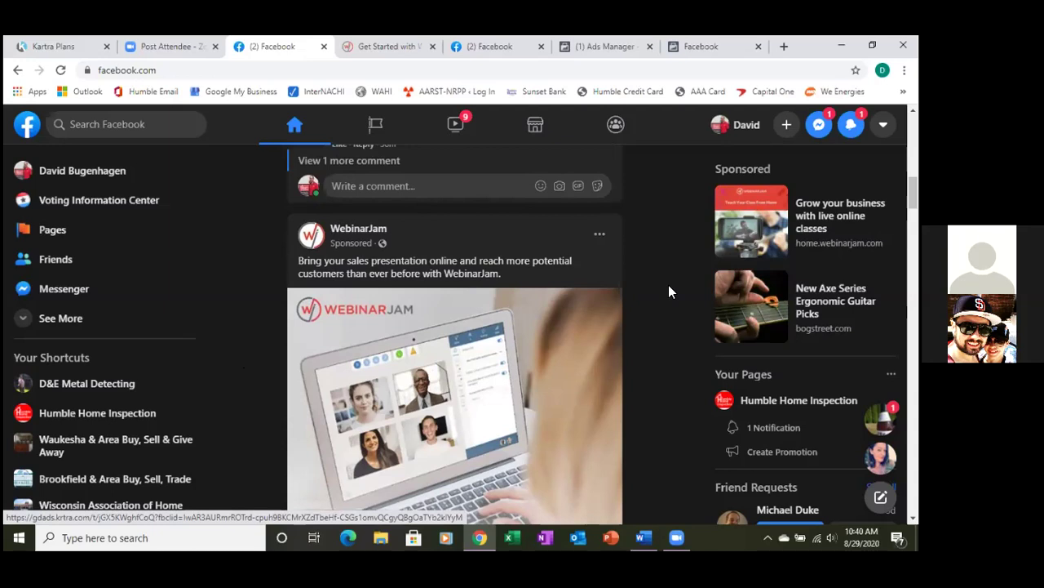
{"action": "scroll", "coordinate": [668, 291], "scroll_direction": "down", "scroll_amount": 1}
{"action": "scroll", "coordinate": [668, 291], "scroll_direction": "down", "scroll_amount": 1}
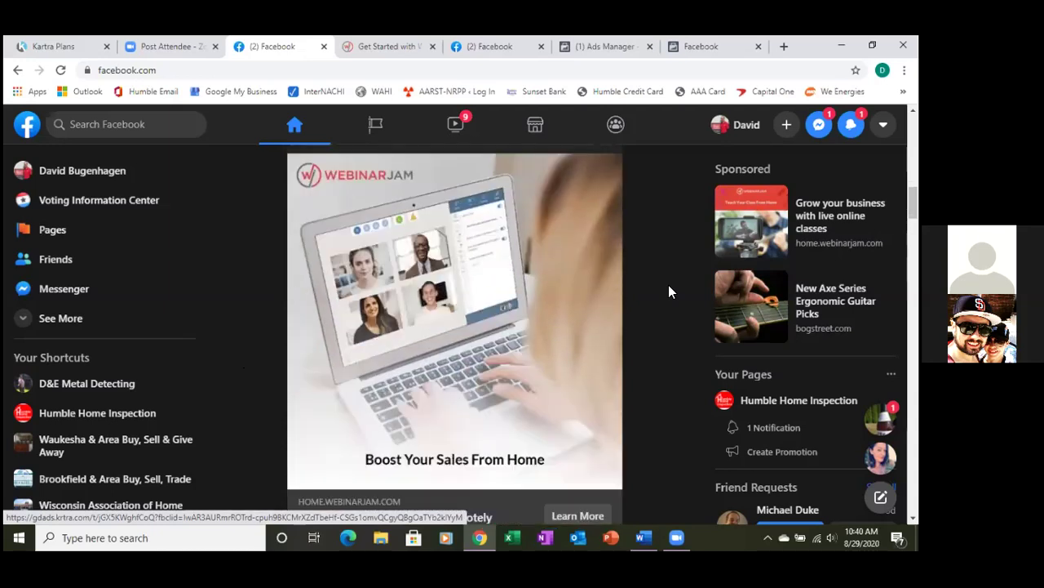
{"action": "scroll", "coordinate": [668, 291], "scroll_direction": "up", "scroll_amount": 2}
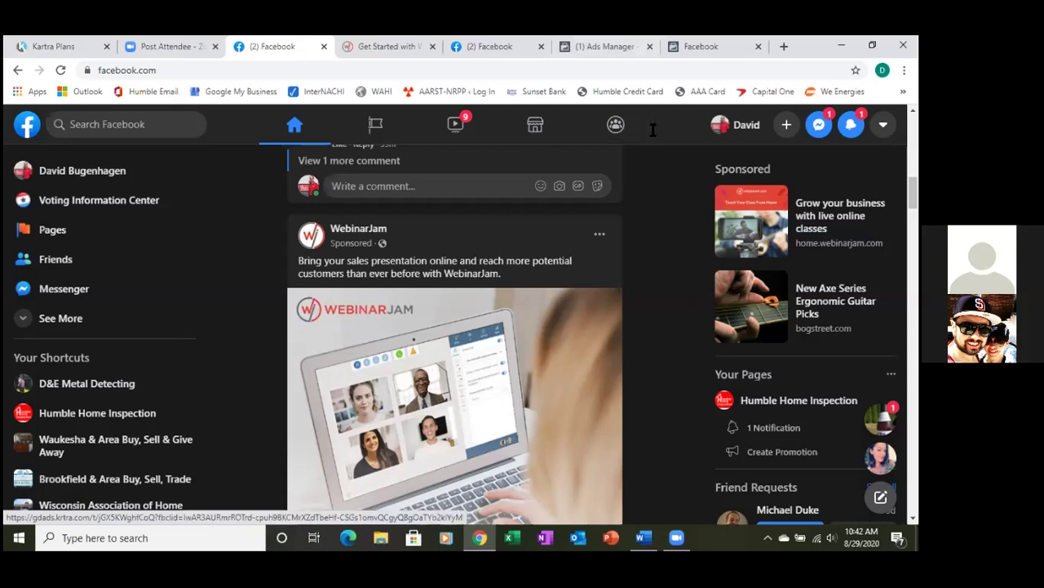
Close the Ads Manager Campaigns page and open the Audiences tool for the Humble Home Inspection account.
{"action": "left_click", "coordinate": [606, 47]}
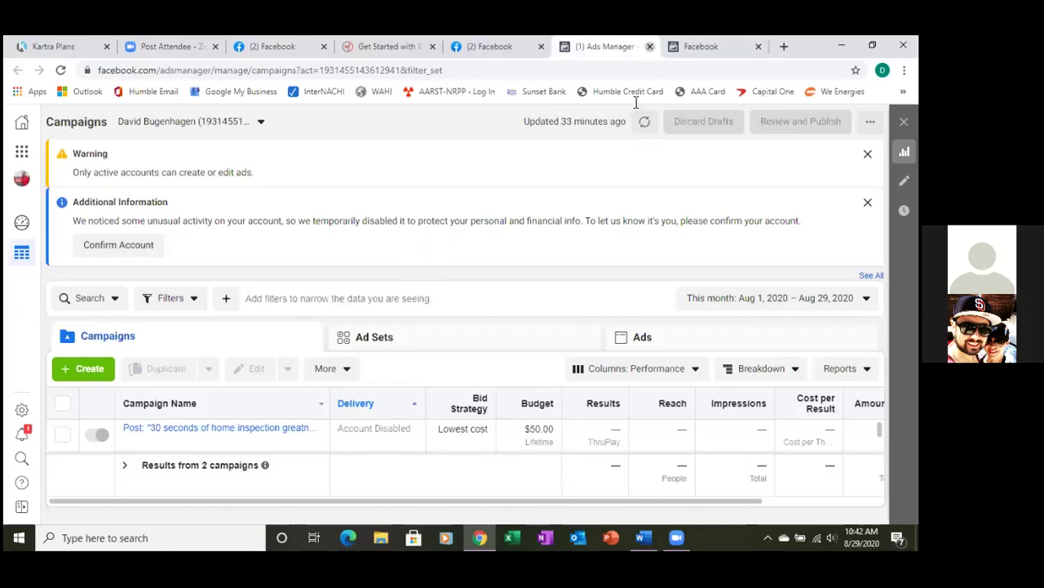
{"action": "left_click", "coordinate": [649, 46]}
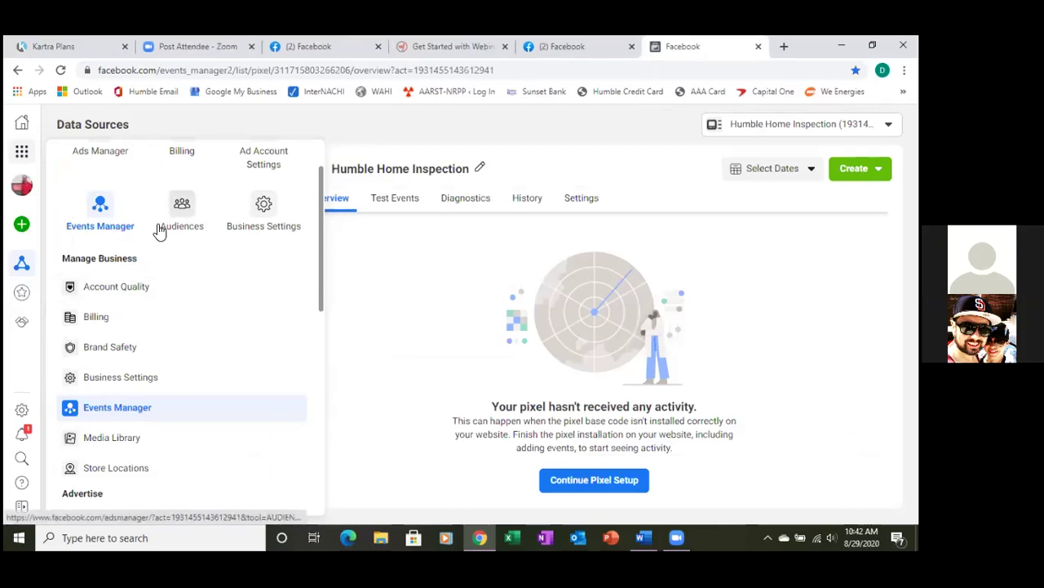
{"action": "left_click", "coordinate": [181, 209]}
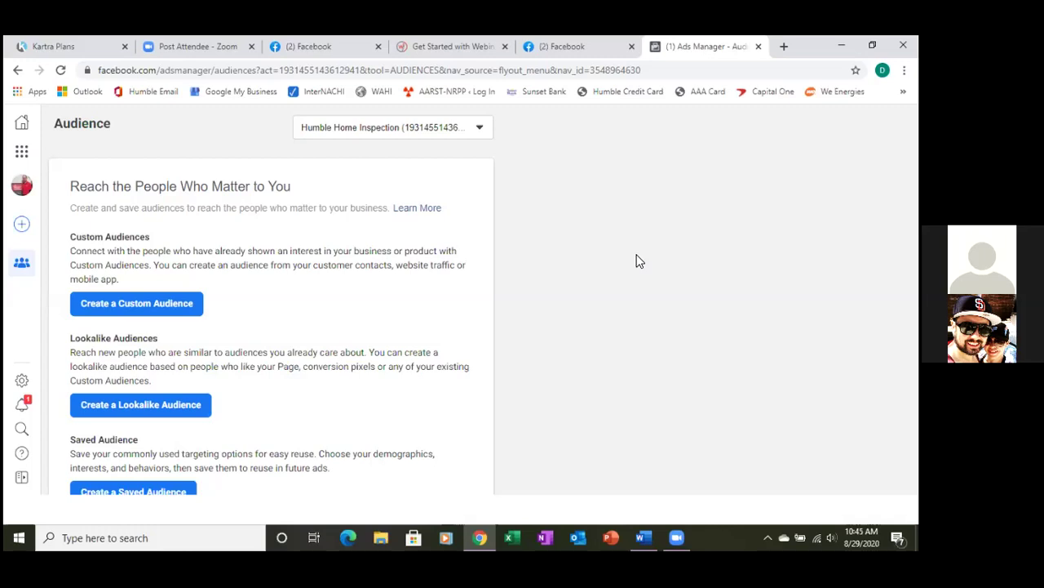
View the source options for a new custom audience and close them without choosing one.
{"action": "left_click", "coordinate": [110, 306]}
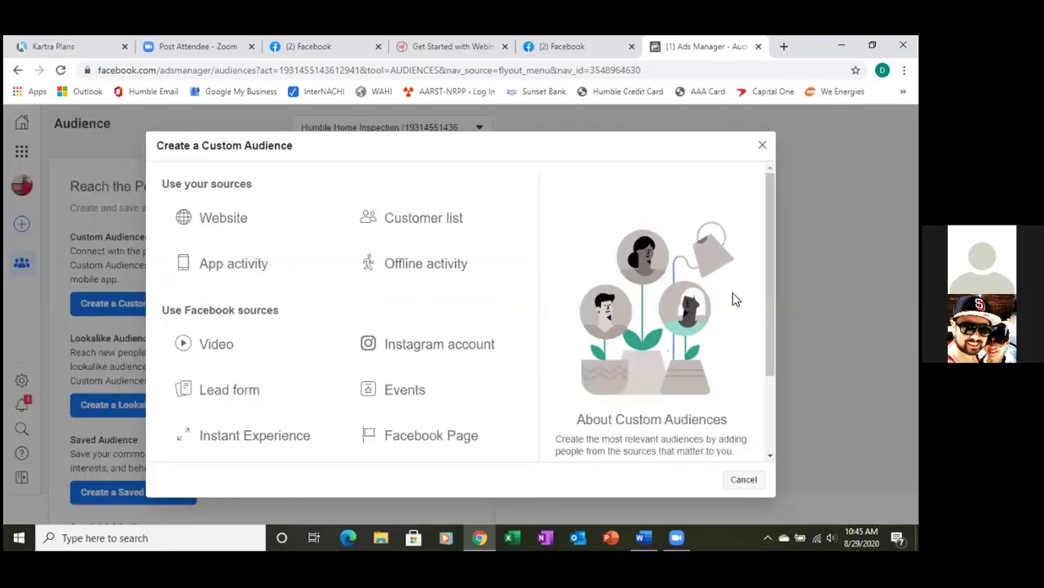
{"action": "left_click", "coordinate": [763, 144]}
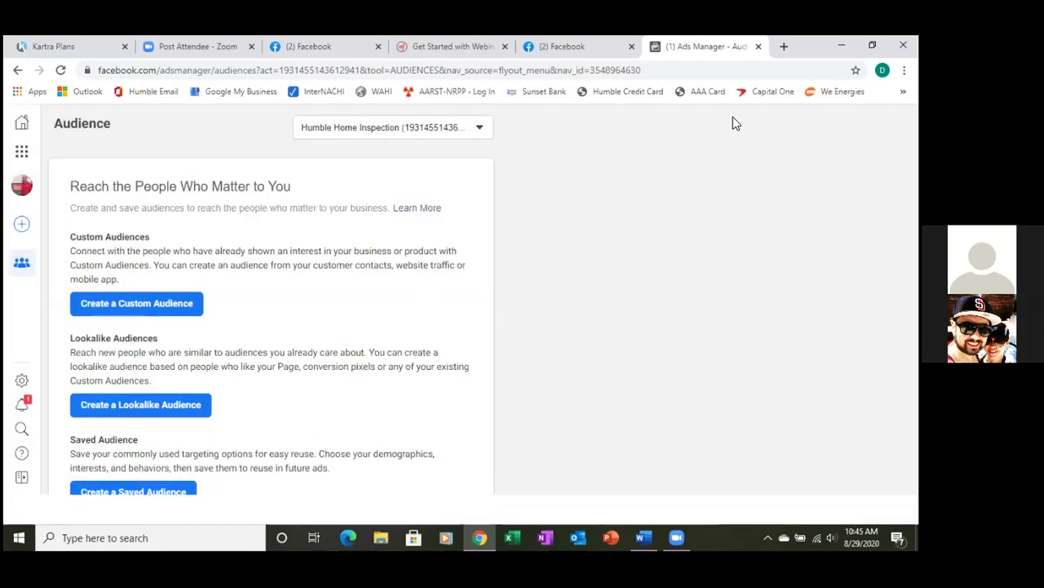
Bookmark the Audiences page as Custom Audiences in the Ads Manager folder.
{"action": "left_click", "coordinate": [856, 70]}
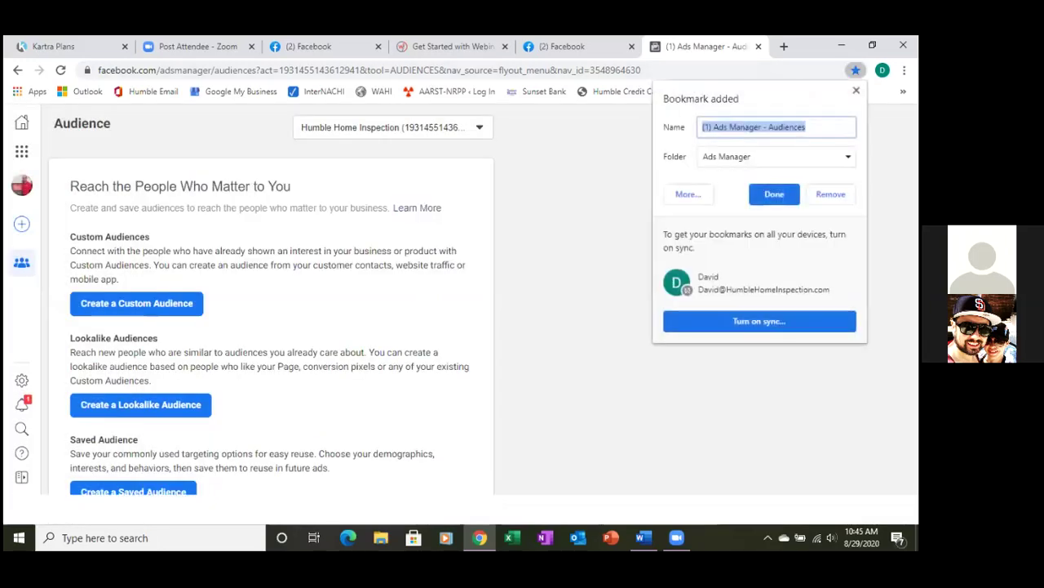
{"action": "type", "text": "Cu"}
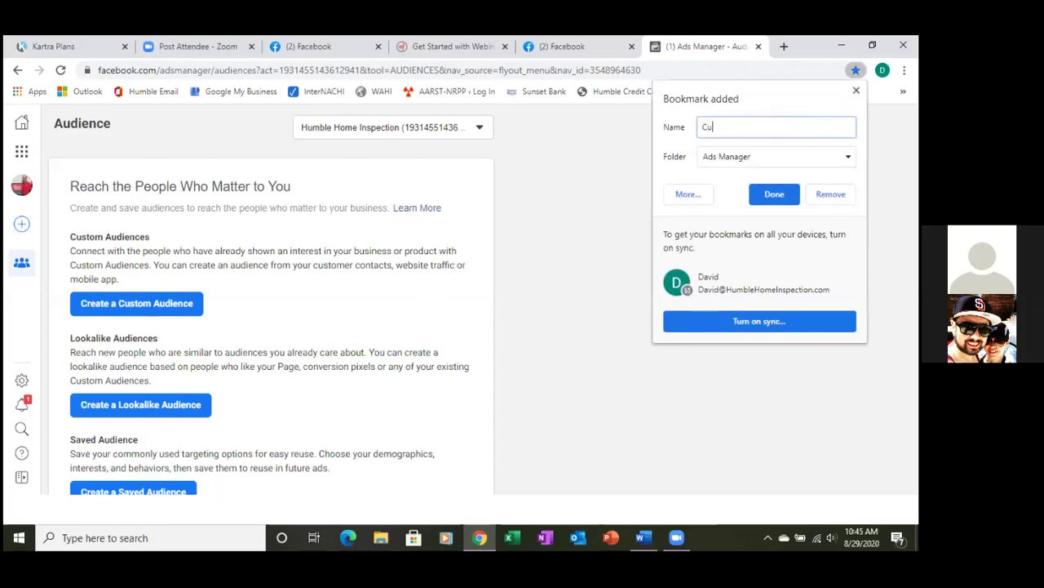
{"action": "type", "text": "stom Audiences"}
{"action": "key", "text": "Return"}
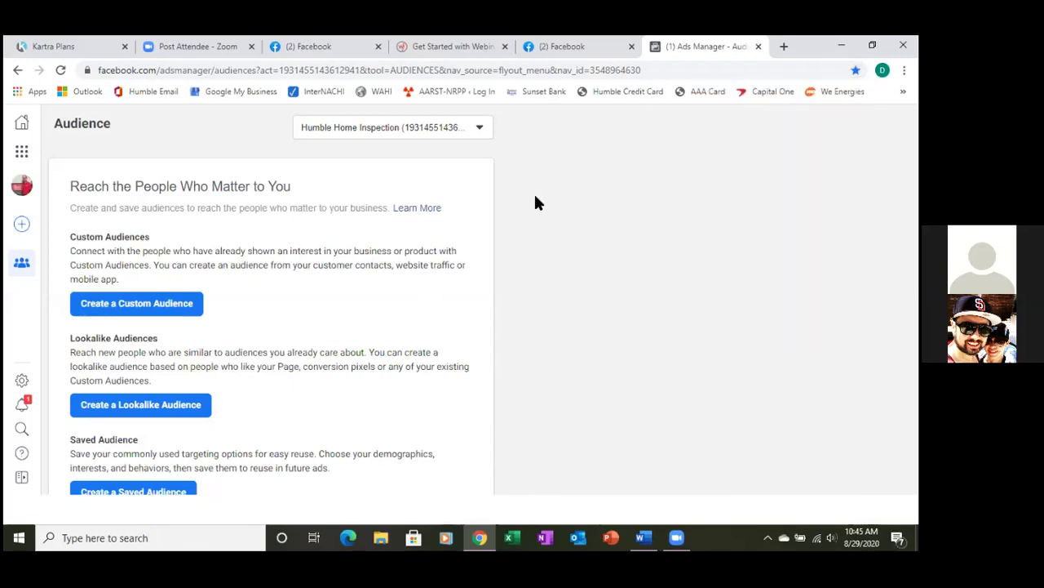
Examine the business and Facebook sources offered for creating a custom audience, then dismiss the dialog.
{"action": "left_click", "coordinate": [156, 304]}
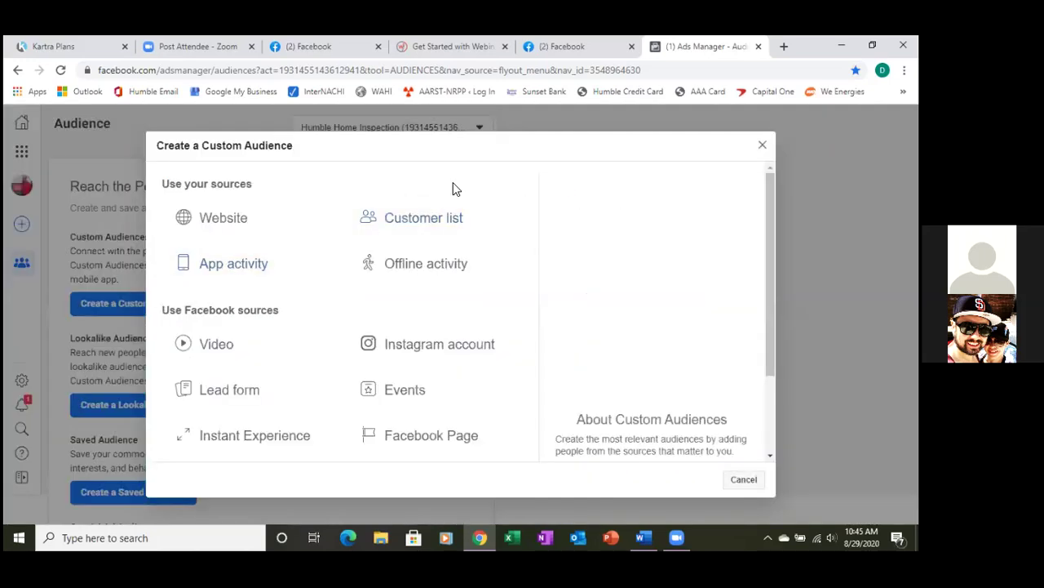
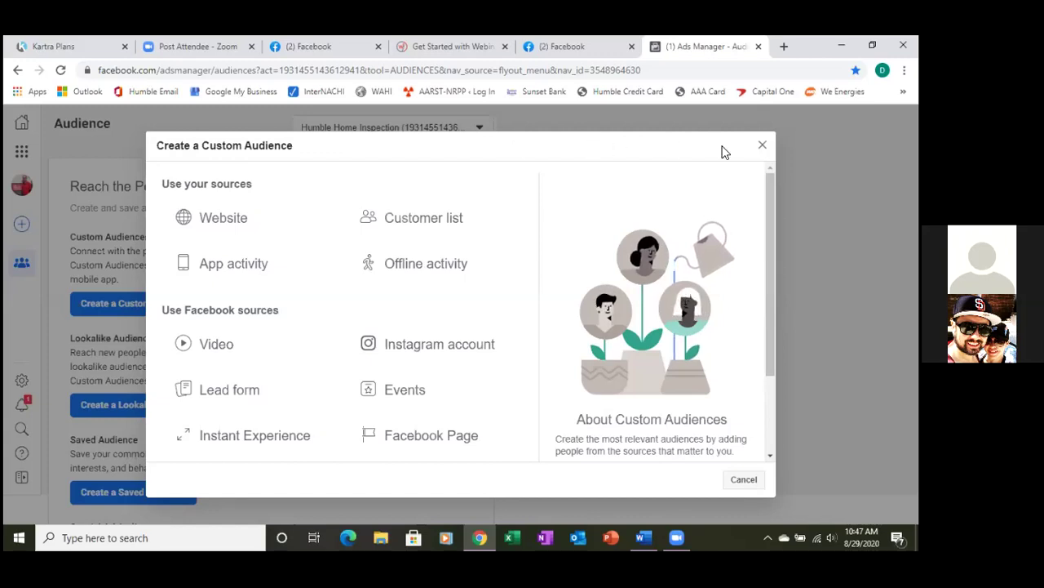
{"action": "left_click", "coordinate": [763, 147]}
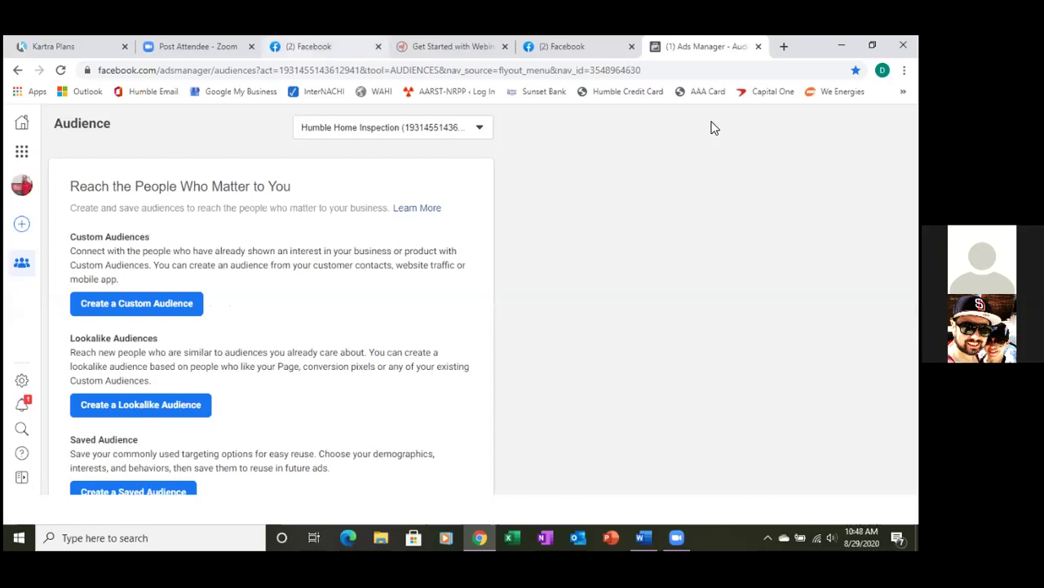
Examine the Facebook news feed for sponsored posts that illustrate retargeting ads and video content.
{"action": "left_click", "coordinate": [308, 46]}
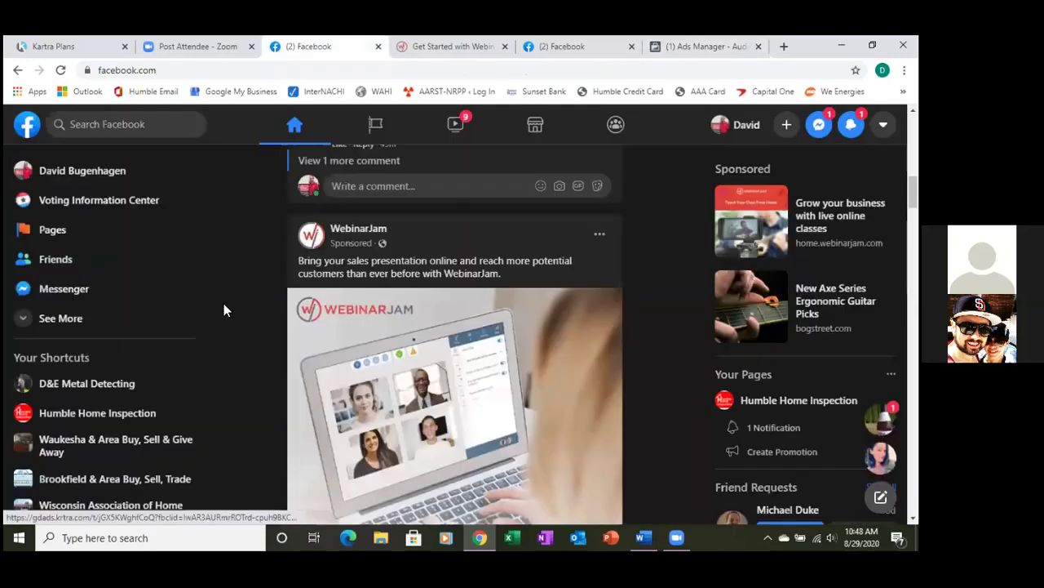
{"action": "scroll", "coordinate": [224, 308], "scroll_direction": "down", "scroll_amount": 7}
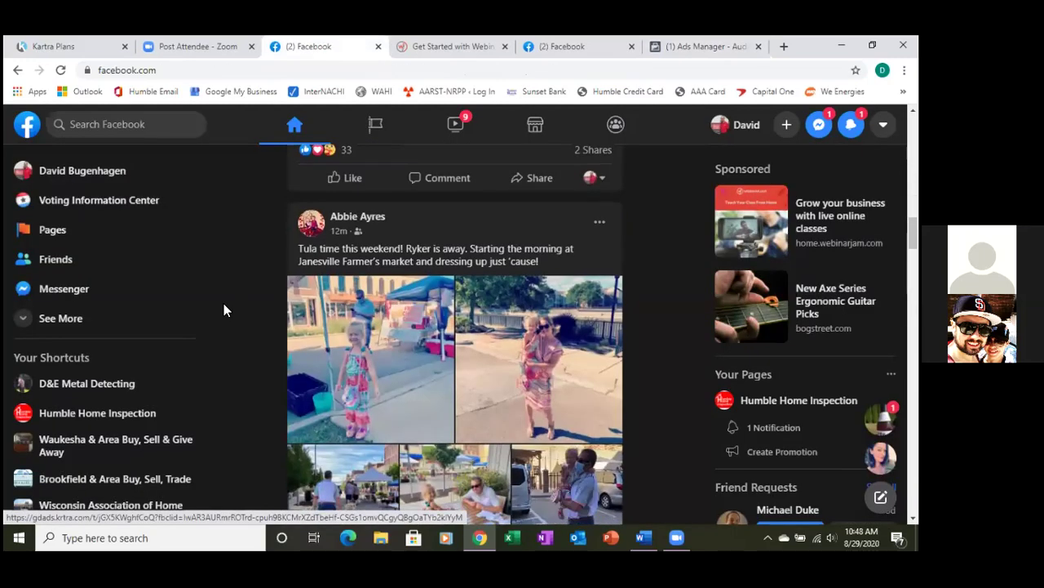
{"action": "scroll", "coordinate": [226, 309], "scroll_direction": "down", "scroll_amount": 8}
{"action": "scroll", "coordinate": [224, 310], "scroll_direction": "down", "scroll_amount": 6}
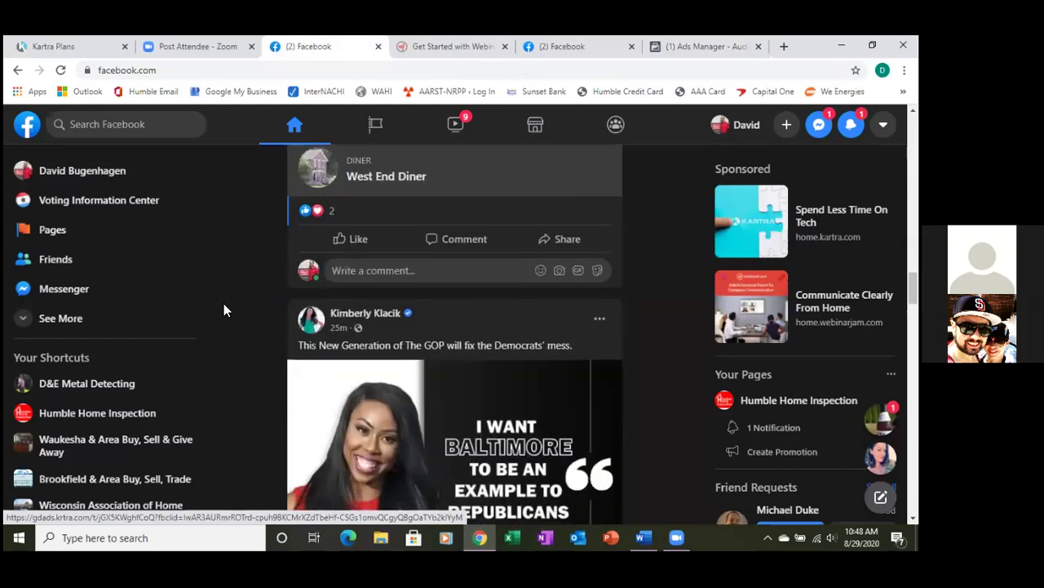
{"action": "scroll", "coordinate": [226, 310], "scroll_direction": "down", "scroll_amount": 8}
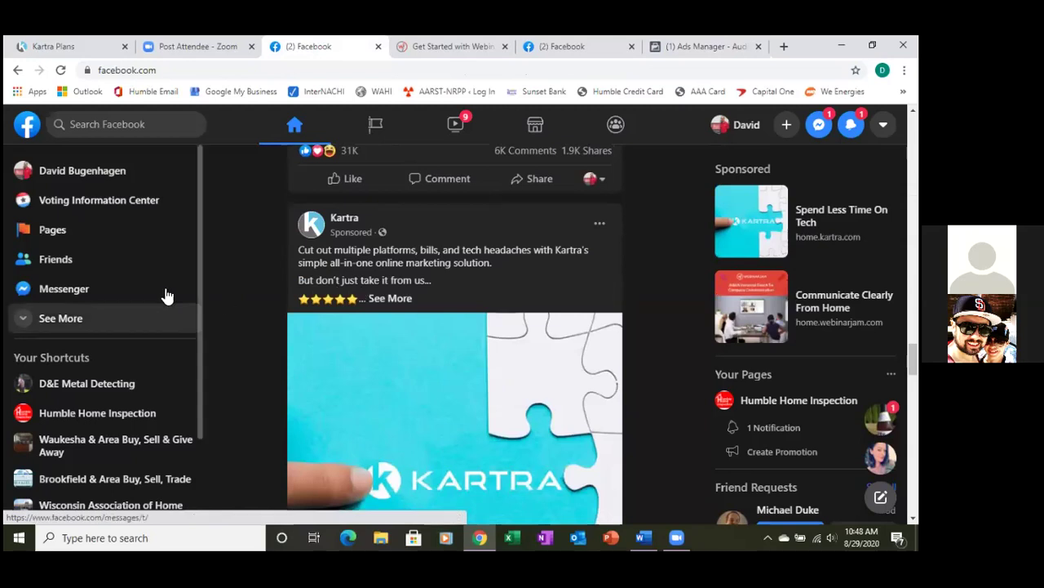
{"action": "scroll", "coordinate": [598, 279], "scroll_direction": "down", "scroll_amount": 1}
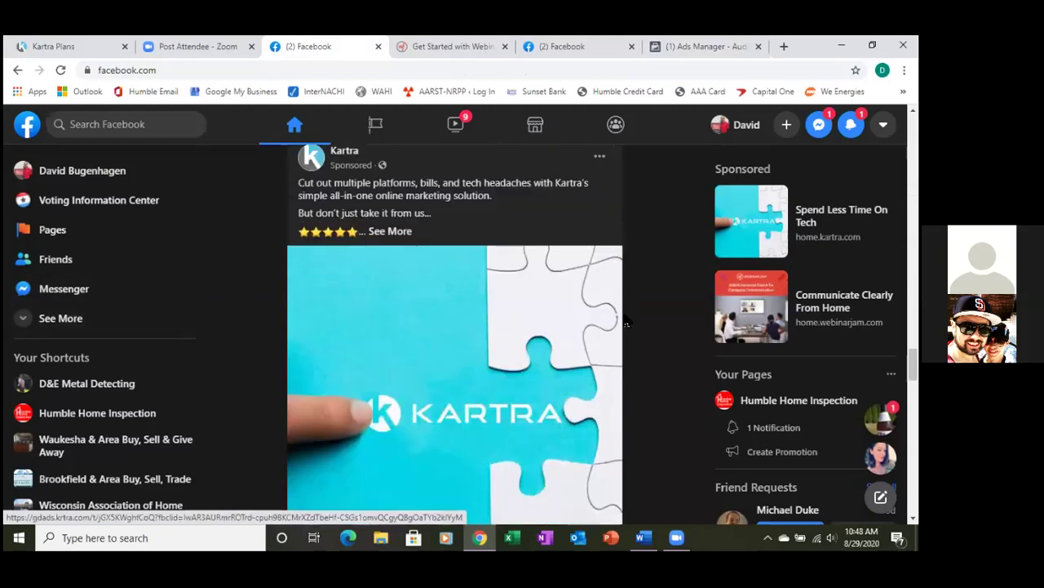
{"action": "scroll", "coordinate": [629, 312], "scroll_direction": "down", "scroll_amount": 4}
{"action": "scroll", "coordinate": [629, 313], "scroll_direction": "down", "scroll_amount": 3}
{"action": "scroll", "coordinate": [629, 312], "scroll_direction": "down", "scroll_amount": 6}
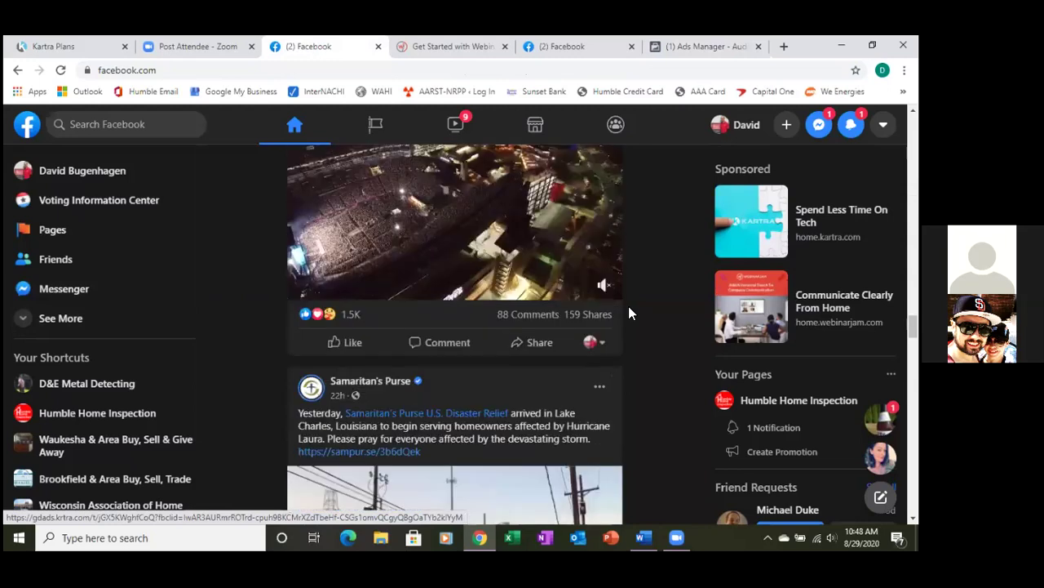
{"action": "scroll", "coordinate": [629, 313], "scroll_direction": "down", "scroll_amount": 6}
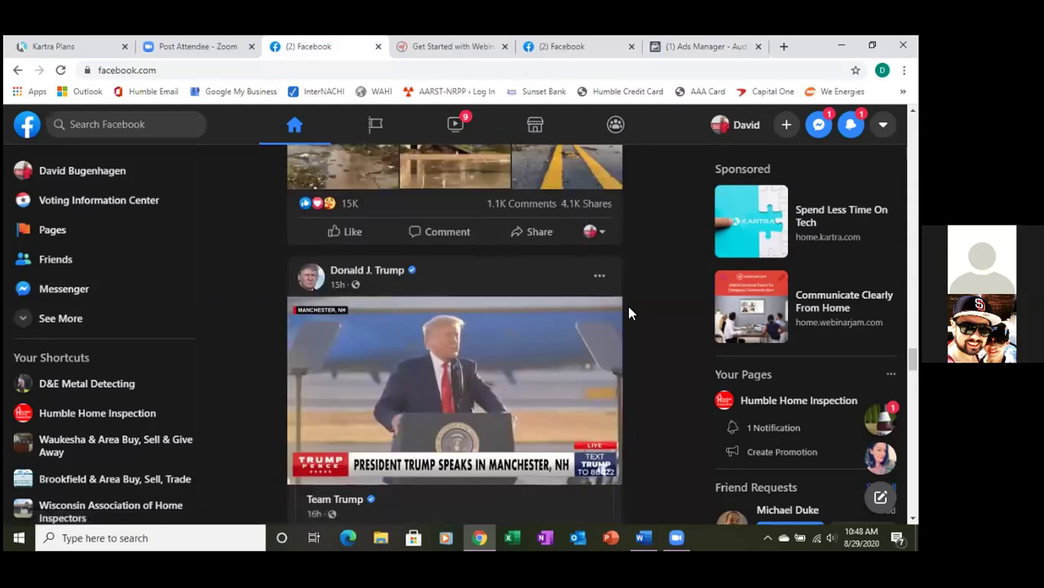
{"action": "scroll", "coordinate": [628, 313], "scroll_direction": "down", "scroll_amount": 3}
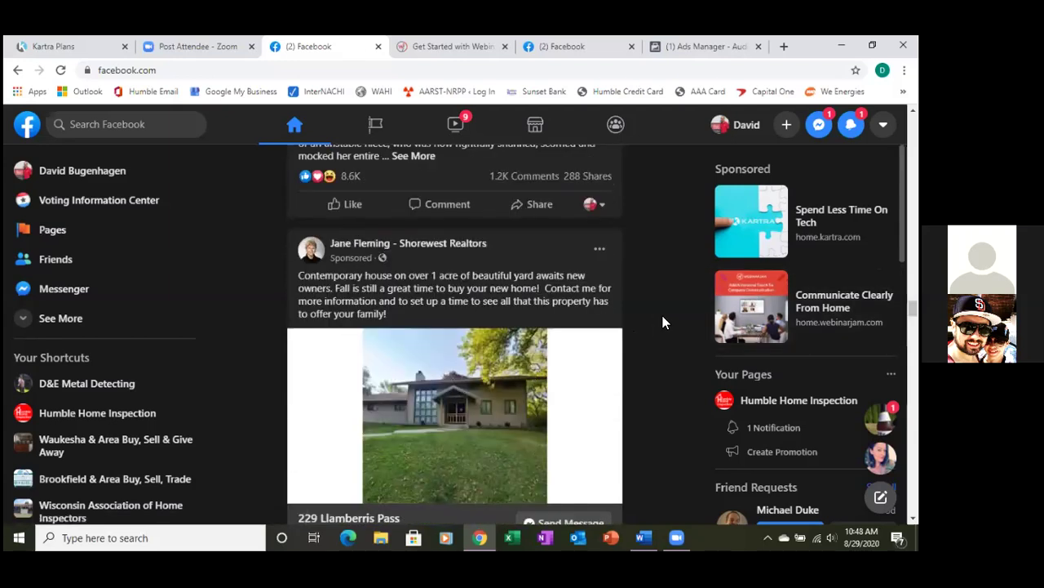
{"action": "scroll", "coordinate": [662, 322], "scroll_direction": "down", "scroll_amount": 1}
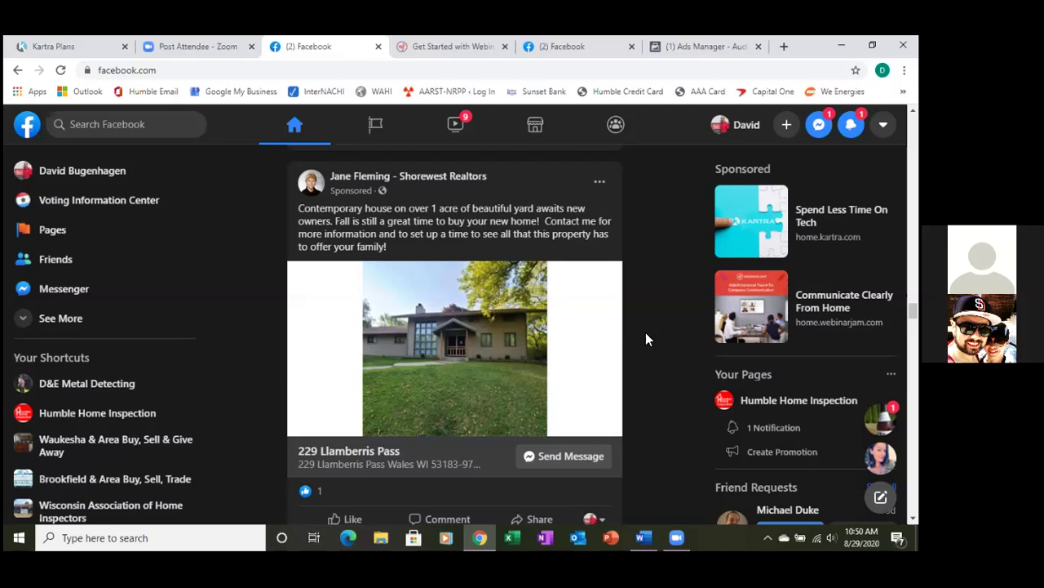
{"action": "scroll", "coordinate": [646, 340], "scroll_direction": "down", "scroll_amount": 10}
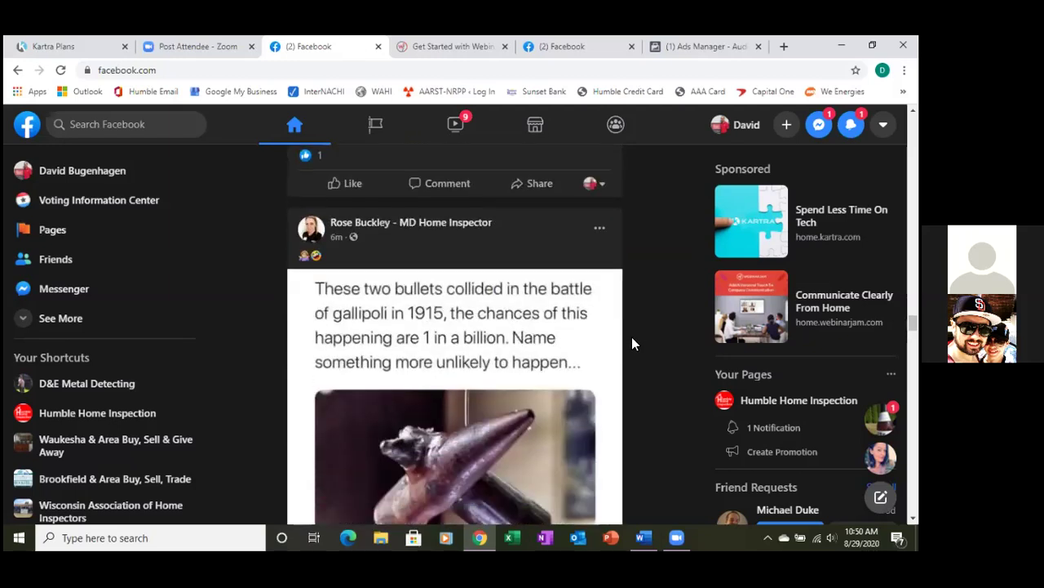
{"action": "scroll", "coordinate": [632, 343], "scroll_direction": "down", "scroll_amount": 8}
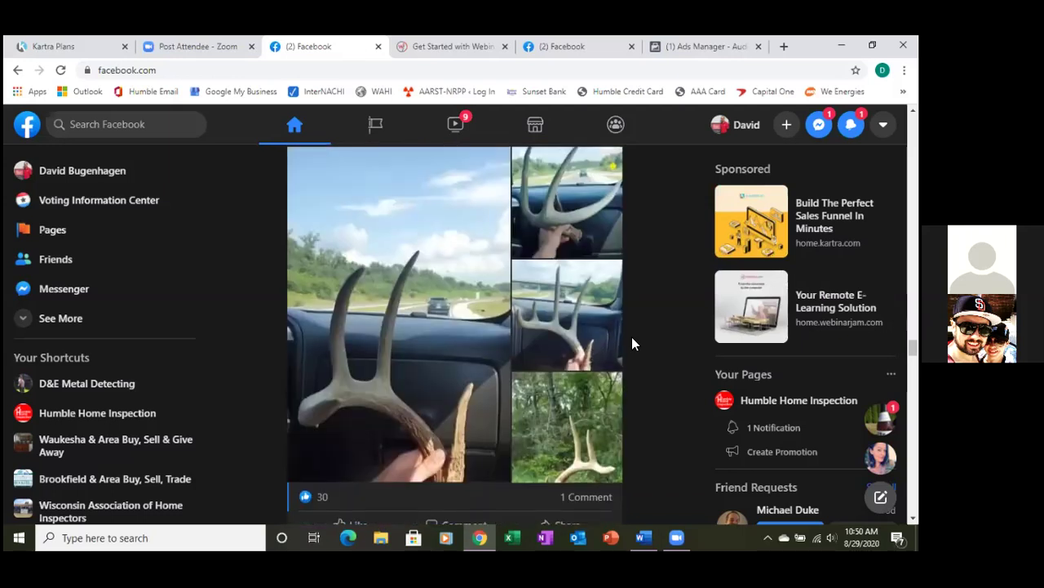
{"action": "scroll", "coordinate": [632, 342], "scroll_direction": "down", "scroll_amount": 7}
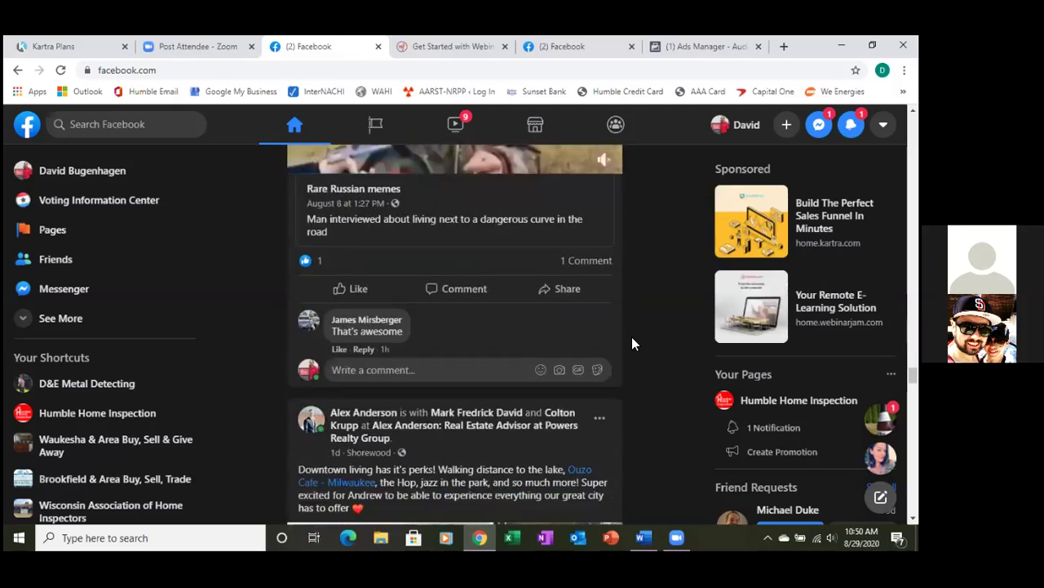
{"action": "scroll", "coordinate": [632, 343], "scroll_direction": "up", "scroll_amount": 6}
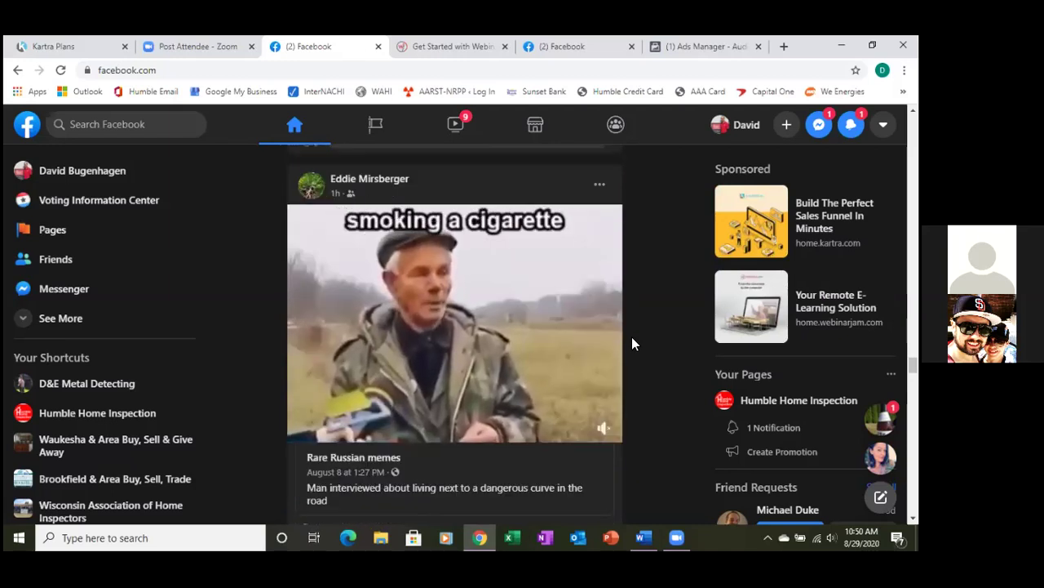
{"action": "mouse_move", "coordinate": [477, 290]}
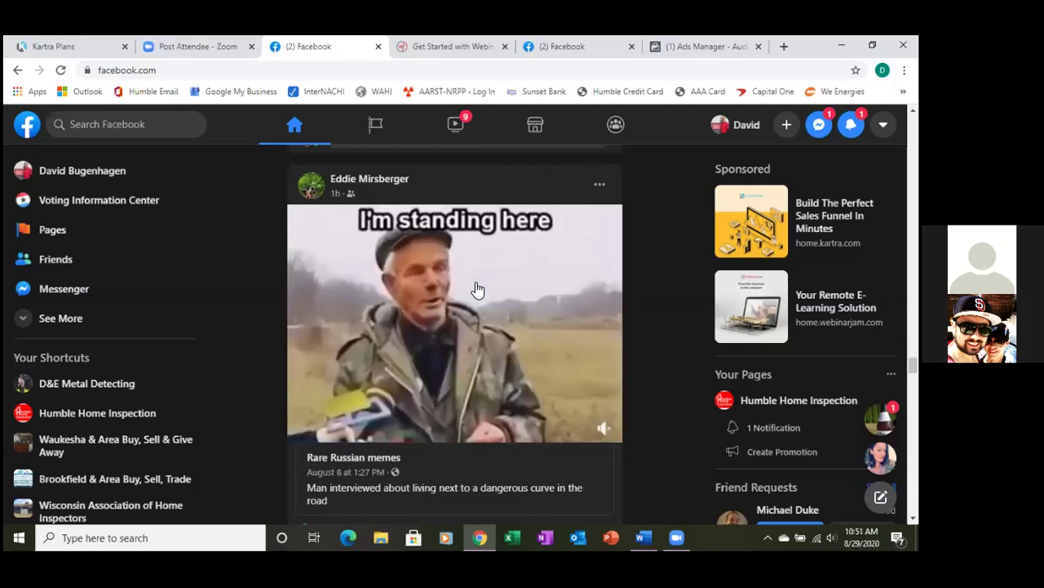
Start a custom audience from the Video source, targeting people who completed or viewed at least 15 seconds of the video (ThruPlay).
{"action": "left_click", "coordinate": [745, 38]}
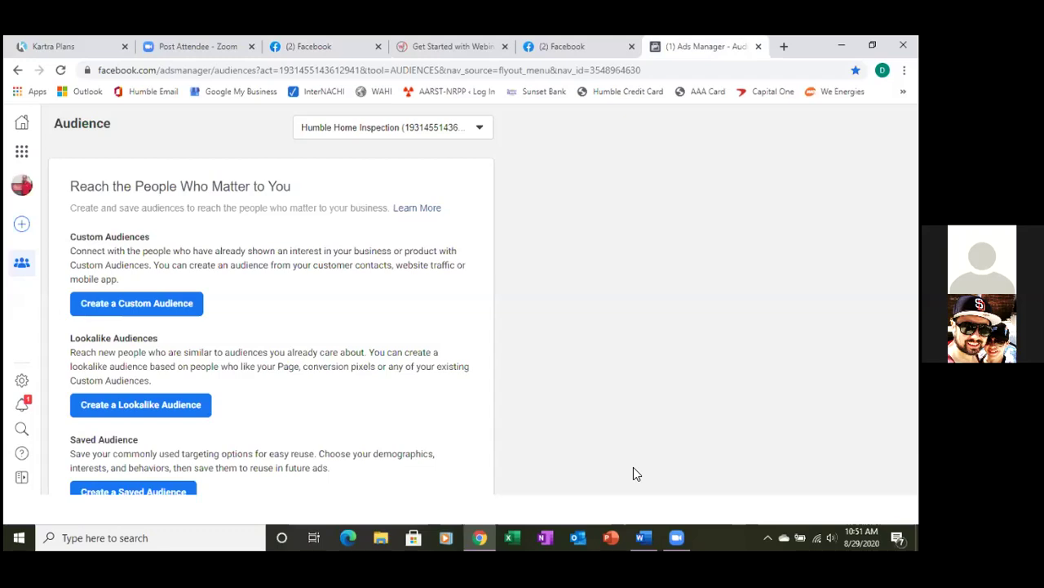
{"action": "left_click", "coordinate": [170, 309]}
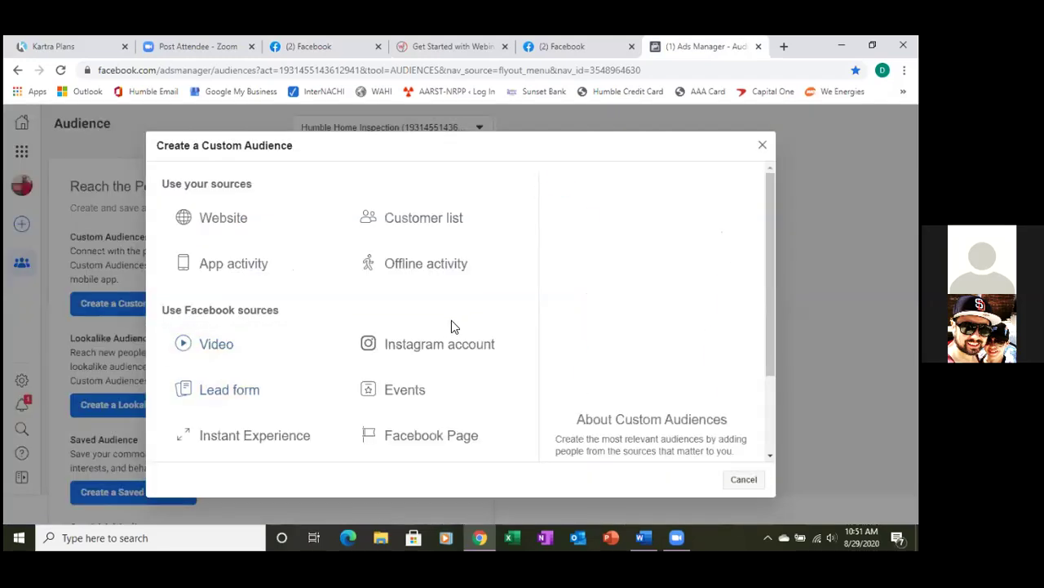
{"action": "left_click", "coordinate": [197, 352]}
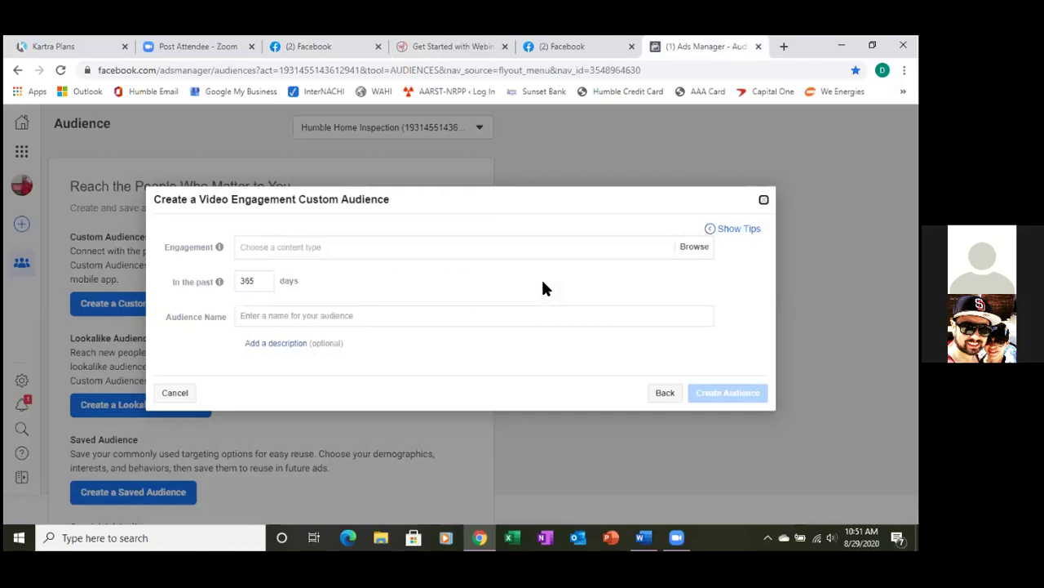
{"action": "left_click", "coordinate": [419, 248]}
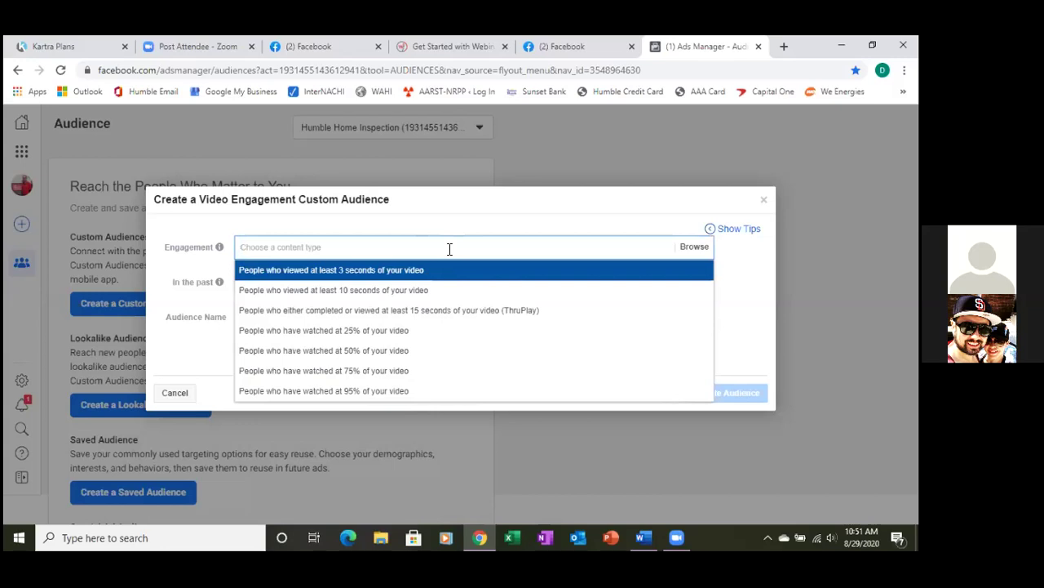
{"action": "left_click", "coordinate": [488, 217]}
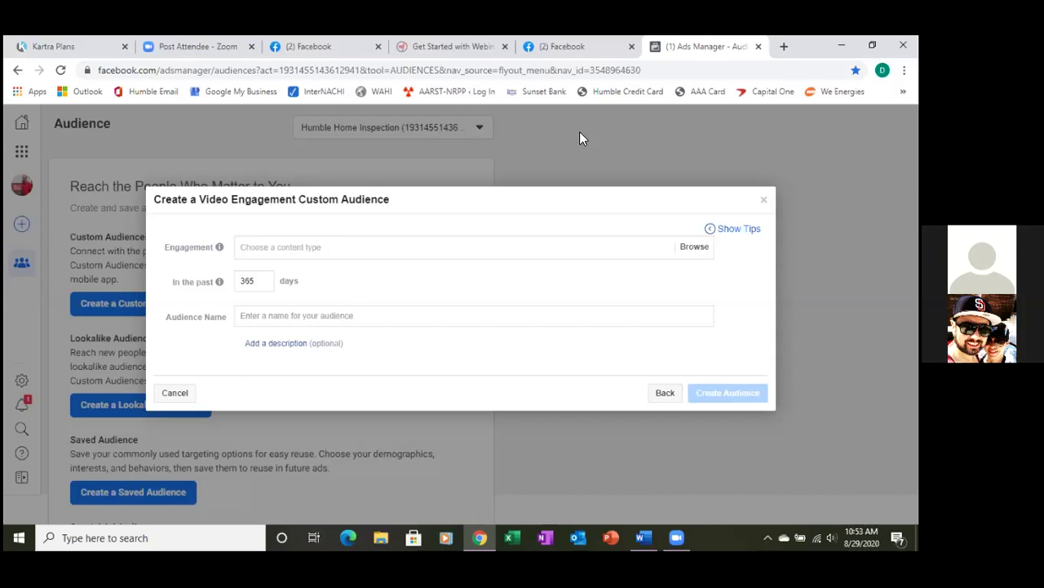
{"action": "left_click", "coordinate": [535, 246]}
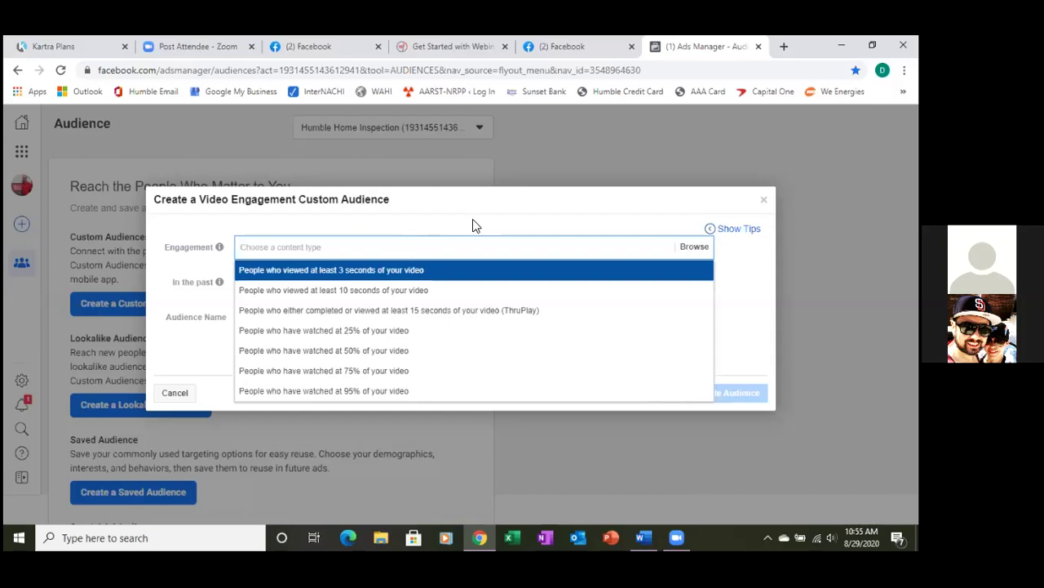
{"action": "left_click", "coordinate": [459, 312]}
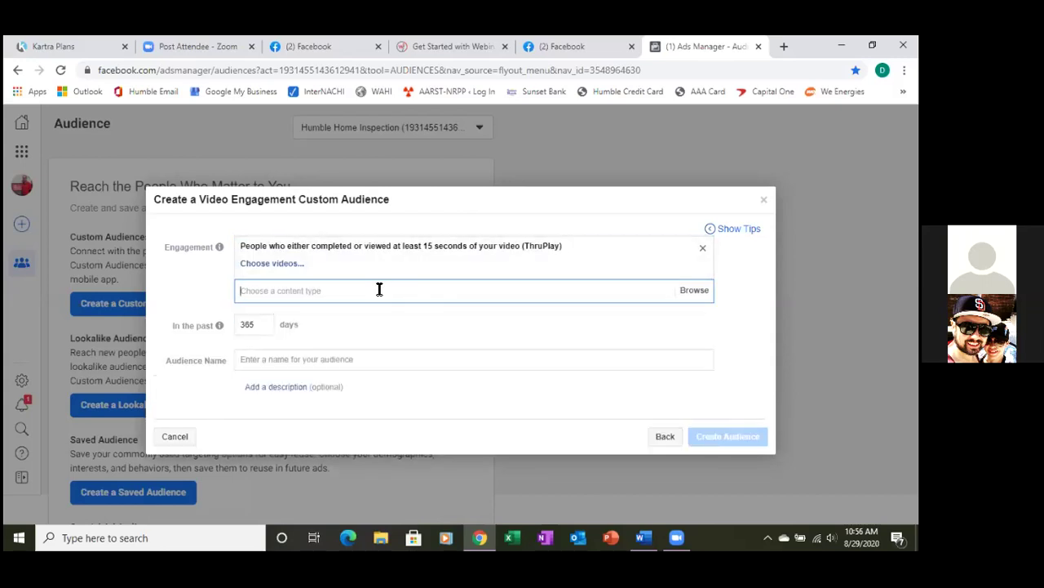
Choose the Humble Home Inspection page's video "Do I Really Need A Home Inspection???" for the audience's engagement rule.
{"action": "left_click", "coordinate": [277, 263]}
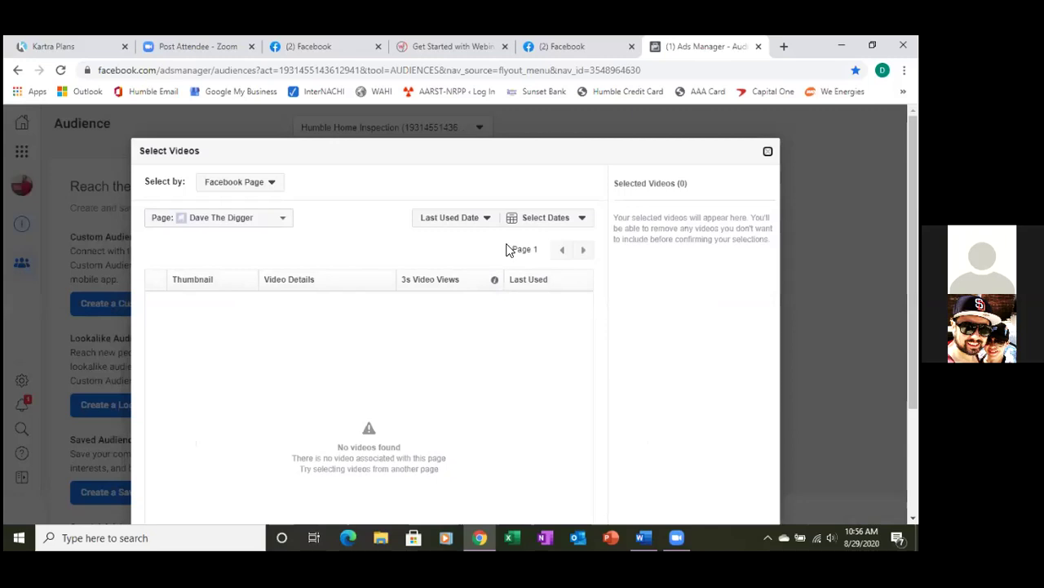
{"action": "left_click", "coordinate": [280, 219]}
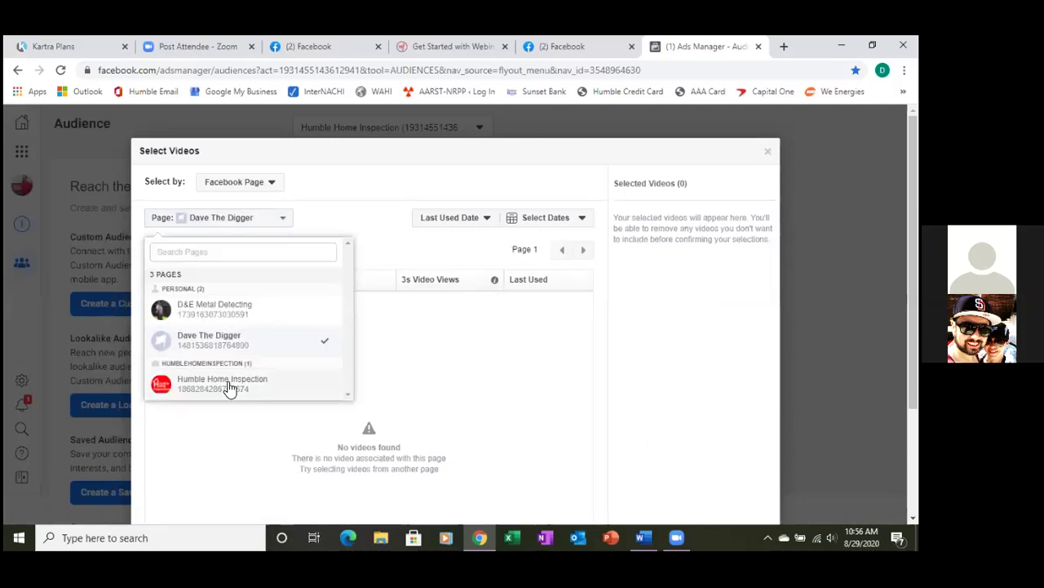
{"action": "left_click", "coordinate": [232, 383]}
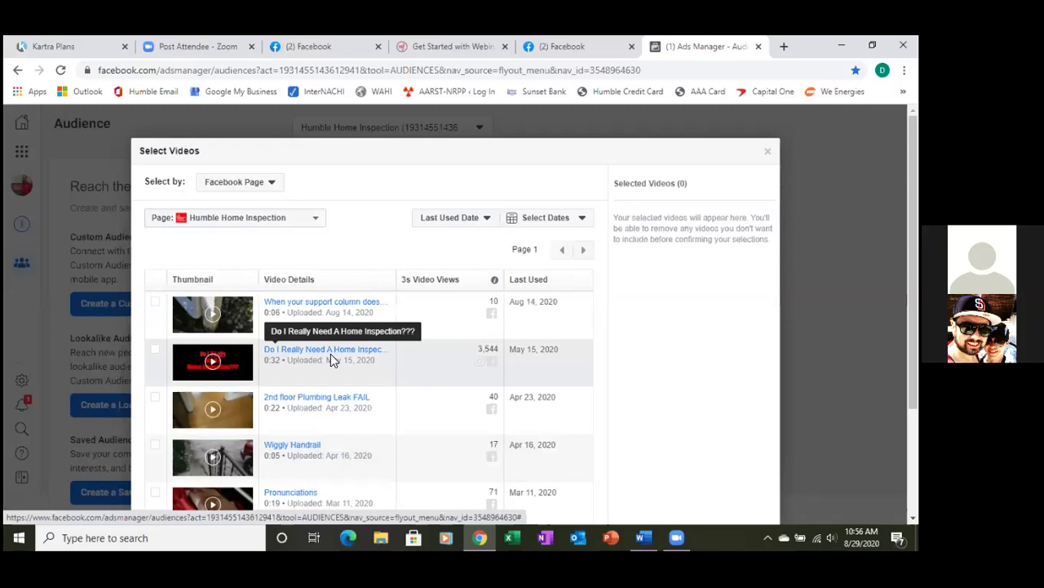
{"action": "scroll", "coordinate": [330, 353], "scroll_direction": "down", "scroll_amount": 2}
{"action": "scroll", "coordinate": [332, 354], "scroll_direction": "down", "scroll_amount": 1}
{"action": "scroll", "coordinate": [331, 354], "scroll_direction": "up", "scroll_amount": 3}
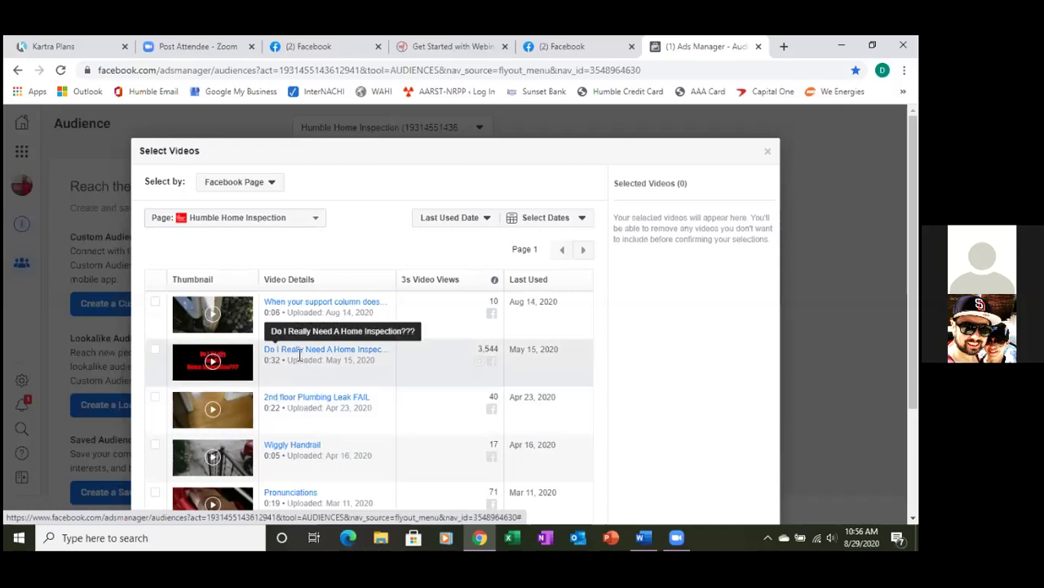
{"action": "left_click", "coordinate": [154, 351]}
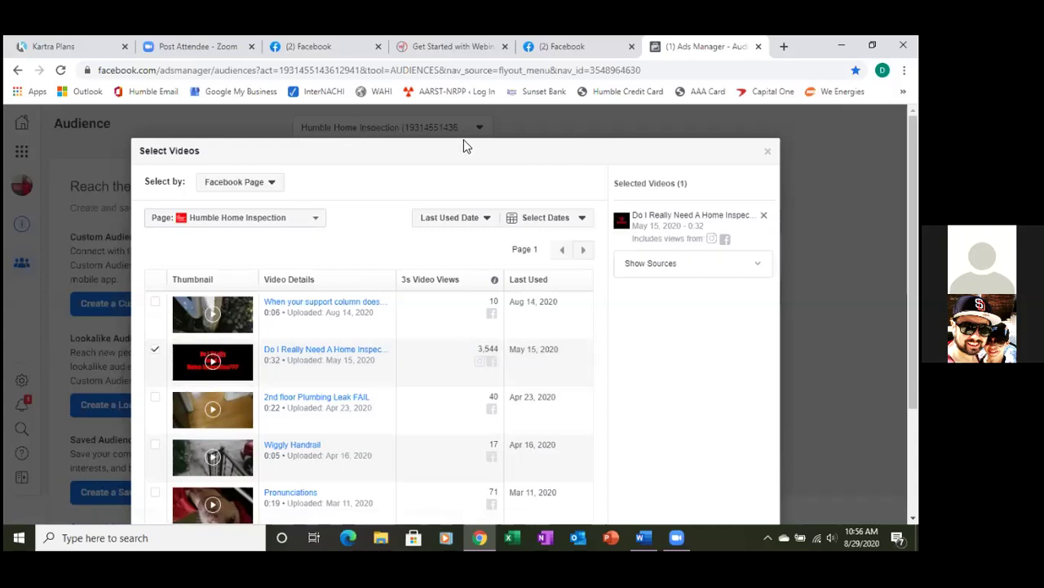
{"action": "scroll", "coordinate": [439, 323], "scroll_direction": "down", "scroll_amount": 3}
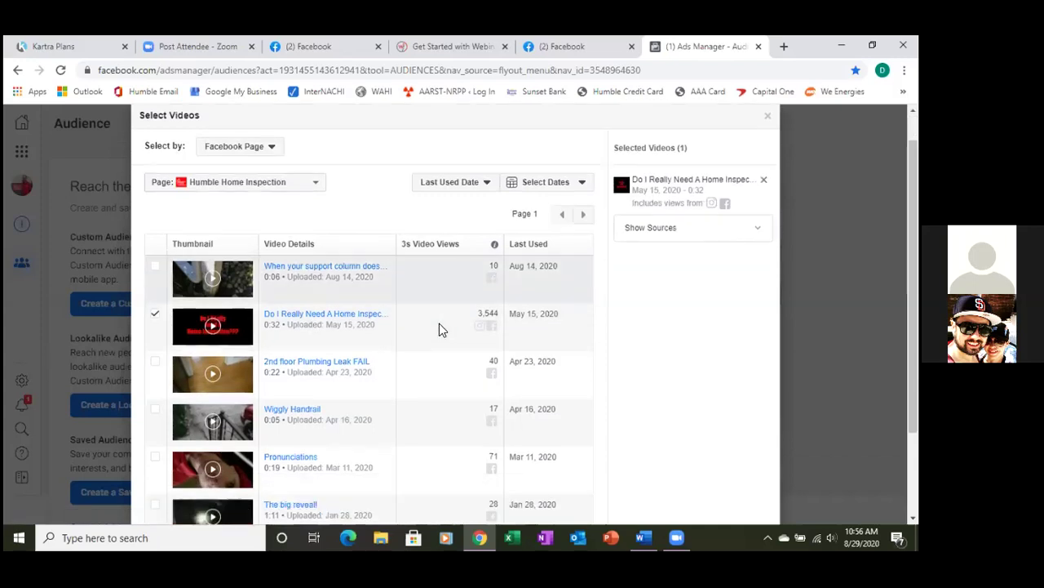
{"action": "left_click", "coordinate": [749, 481]}
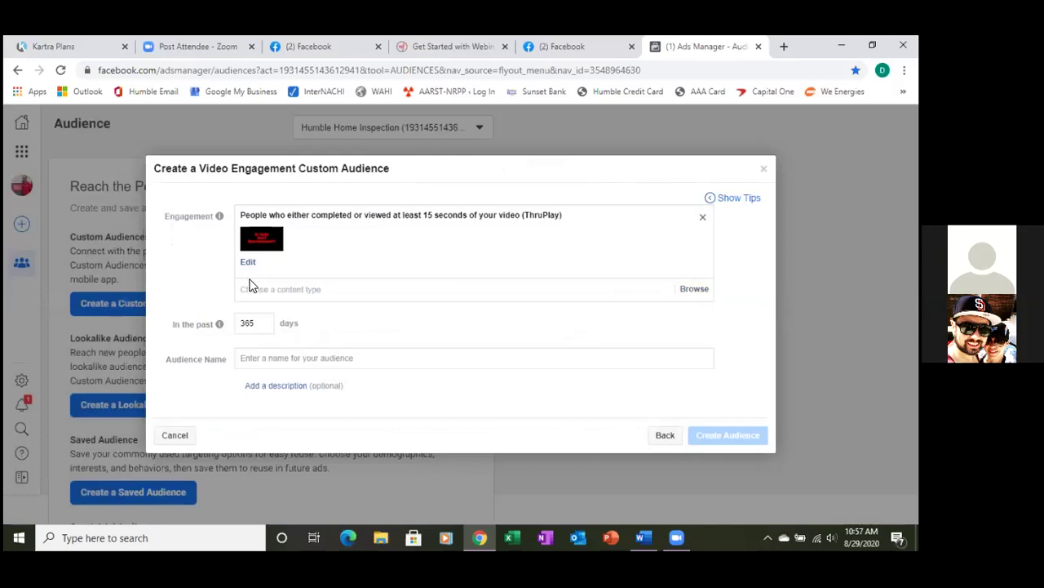
Name the audience "30 seconds of Home Inspection Greatness (thruplay)" and create it.
{"action": "left_click", "coordinate": [271, 360]}
{"action": "type", "text": "30"}
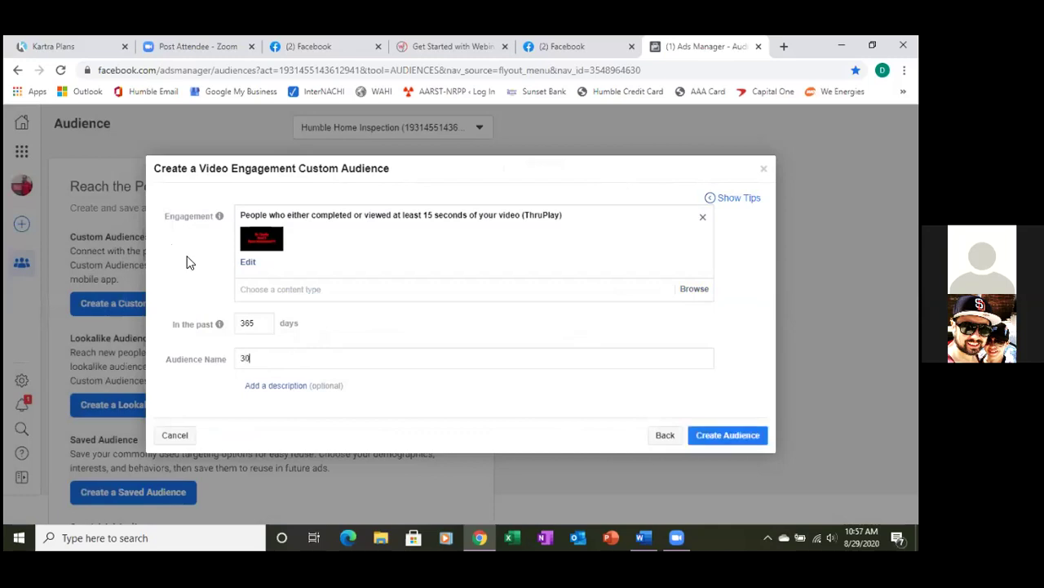
{"action": "type", "text": " seconds of Home Inspec"}
{"action": "key", "text": "BackSpace"}
{"action": "key", "text": "BackSpace"}
{"action": "key", "text": "BackSpace"}
{"action": "key", "text": "BackSpace"}
{"action": "key", "text": "BackSpace"}
{"action": "type", "text": "nspection "}
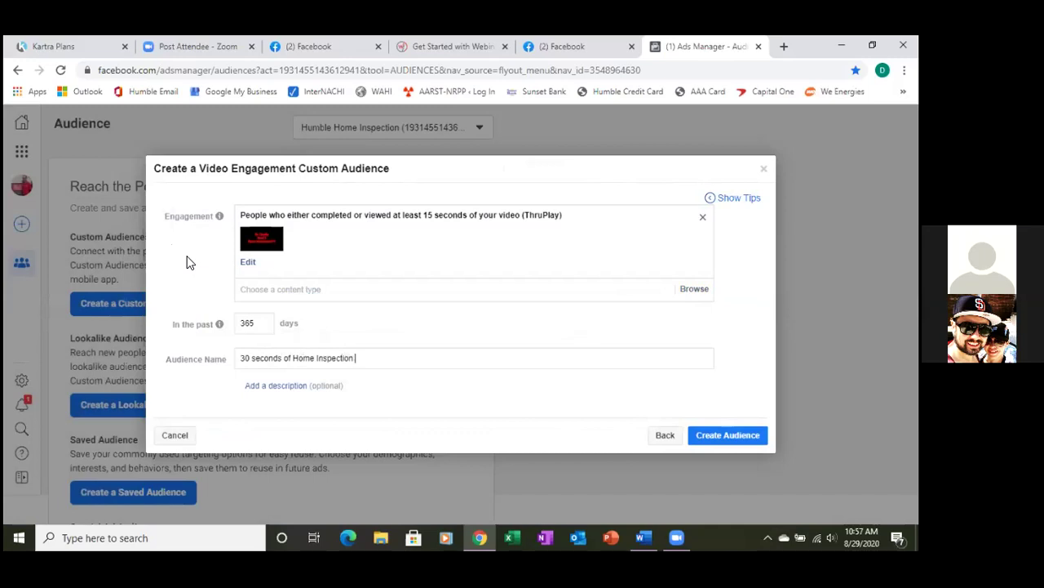
{"action": "type", "text": "Greatness (thrup"}
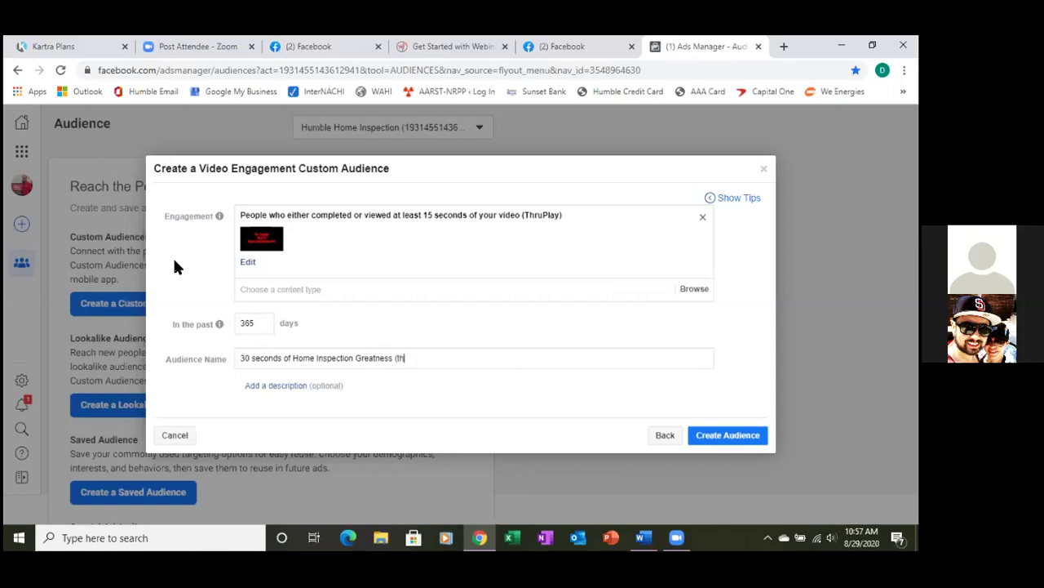
{"action": "type", "text": "lay)"}
{"action": "left_click", "coordinate": [746, 443]}
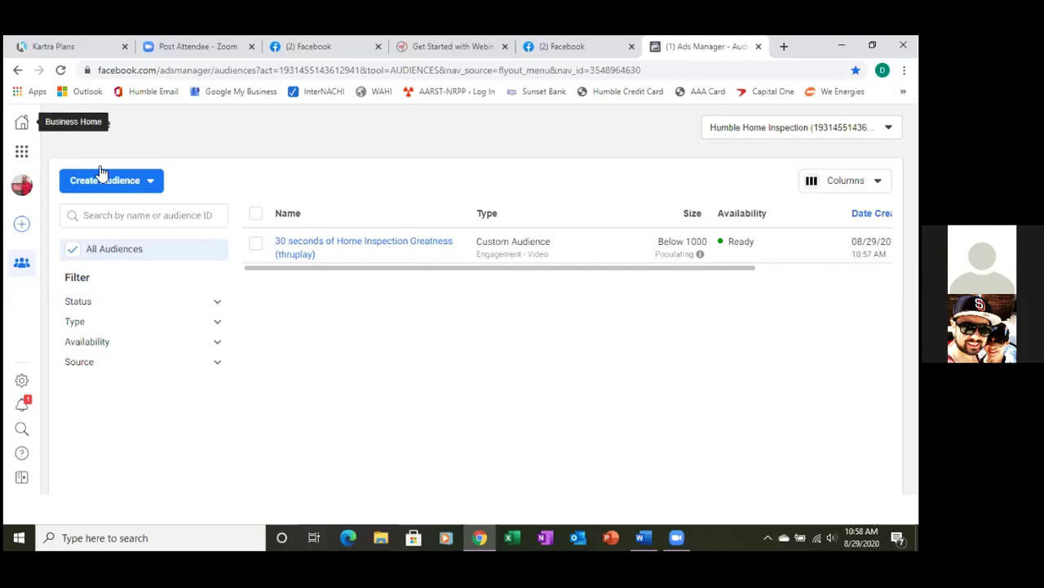
Create a new campaign from Ads Manager with the Conversions objective.
{"action": "left_click", "coordinate": [22, 154]}
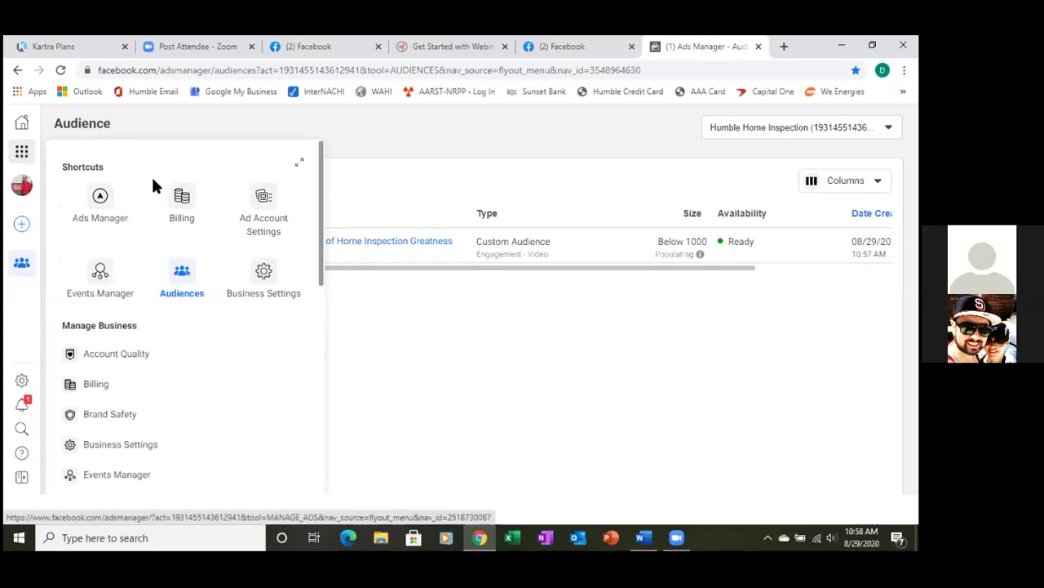
{"action": "left_click", "coordinate": [99, 196]}
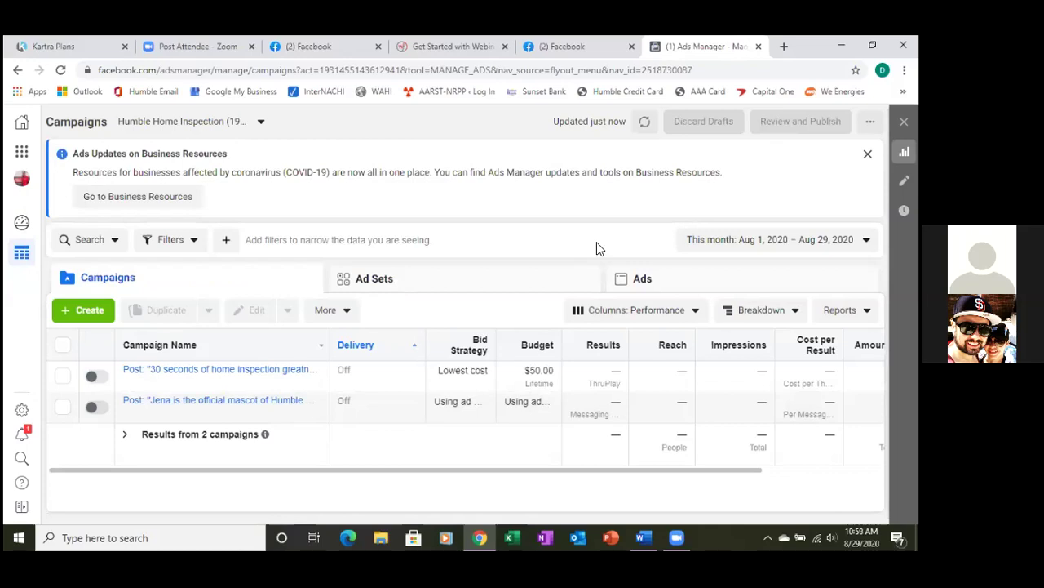
{"action": "left_click", "coordinate": [80, 314]}
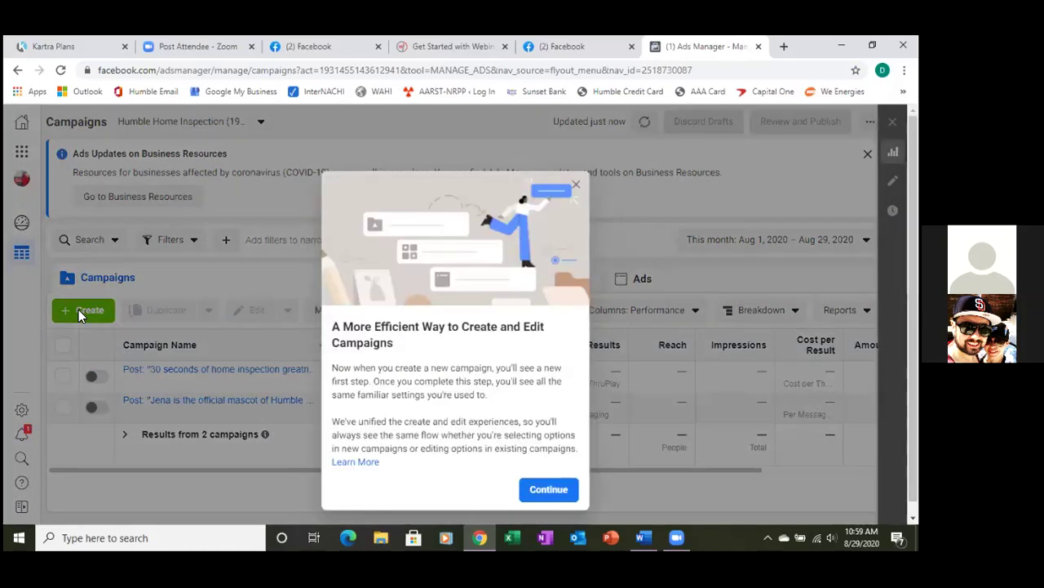
{"action": "left_click", "coordinate": [547, 491]}
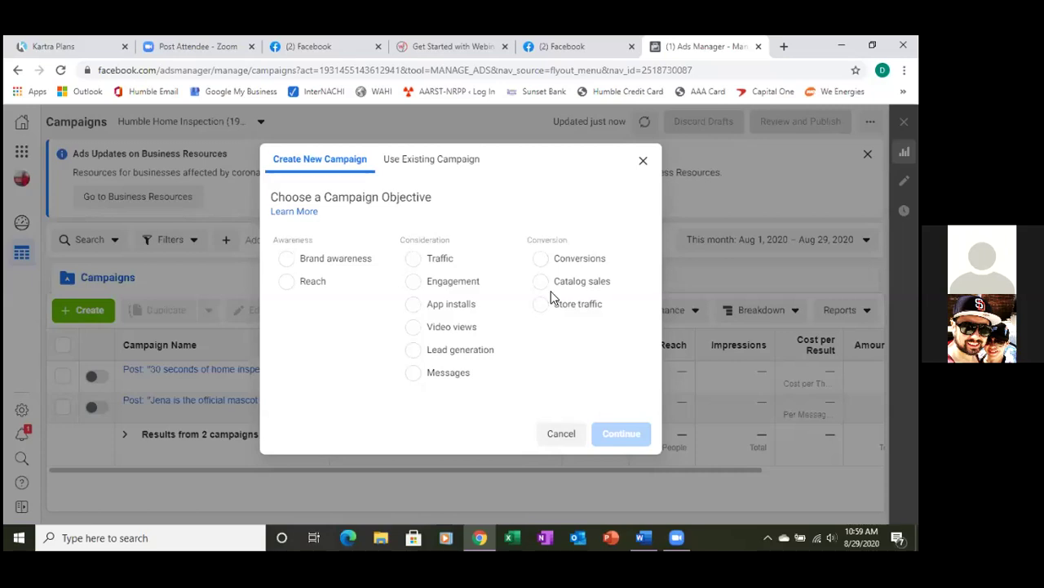
{"action": "left_click", "coordinate": [543, 261]}
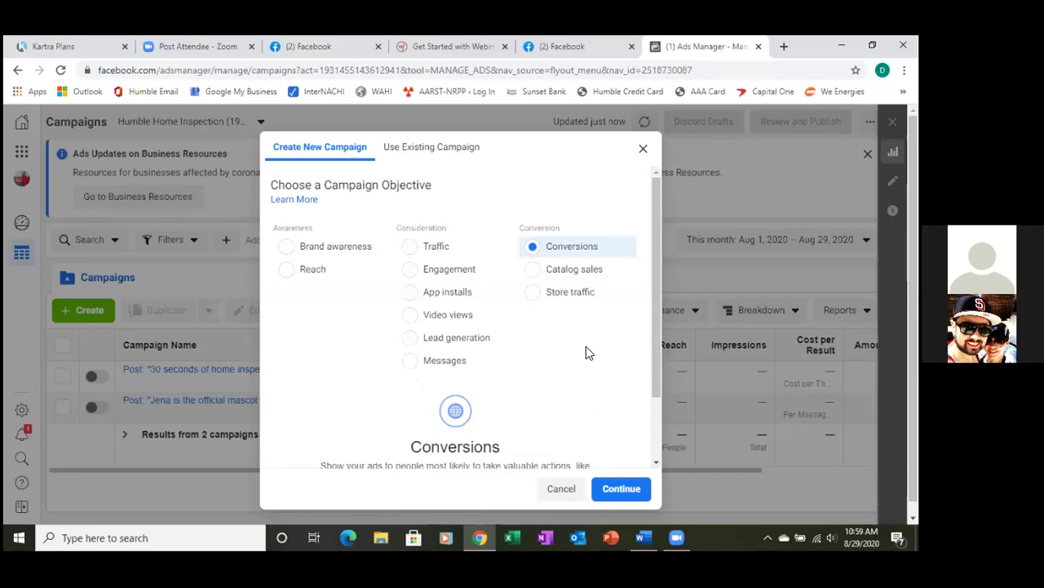
{"action": "scroll", "coordinate": [566, 365], "scroll_direction": "down", "scroll_amount": 2}
{"action": "scroll", "coordinate": [563, 364], "scroll_direction": "up", "scroll_amount": 2}
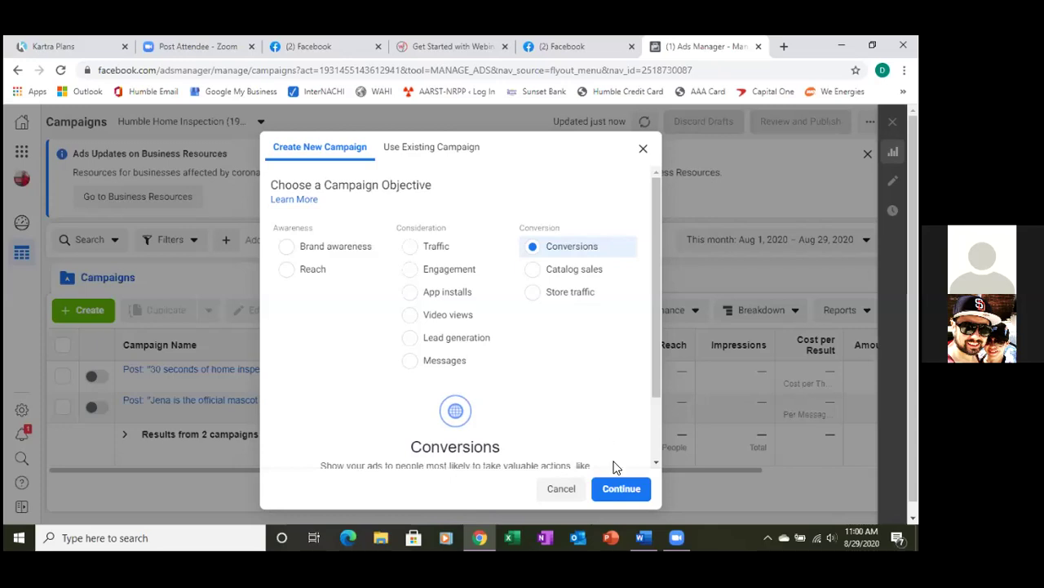
{"action": "left_click", "coordinate": [624, 493]}
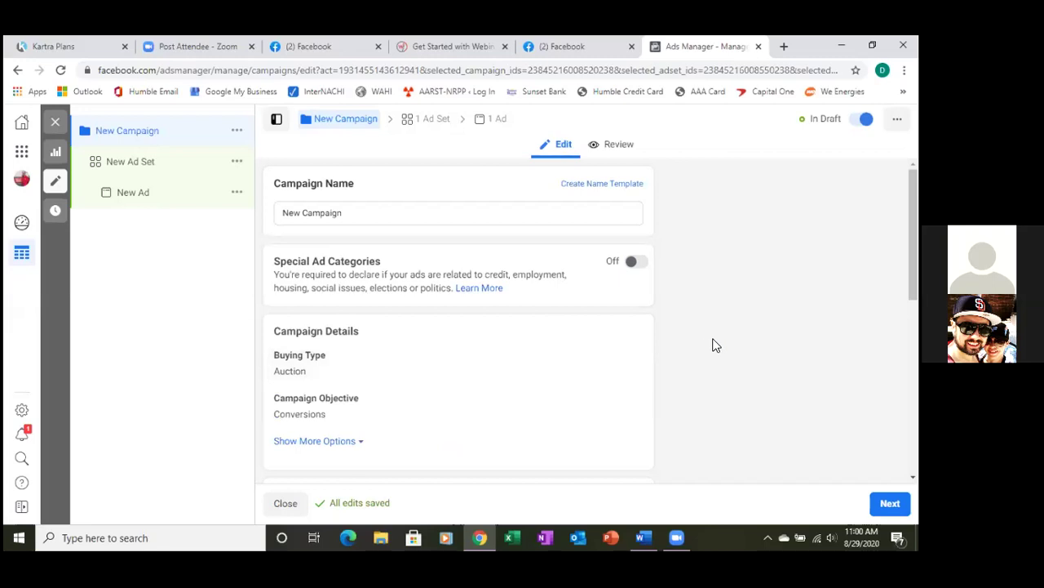
Declare Housing as the campaign's special ad category and continue to the ad set settings.
{"action": "left_click", "coordinate": [632, 261]}
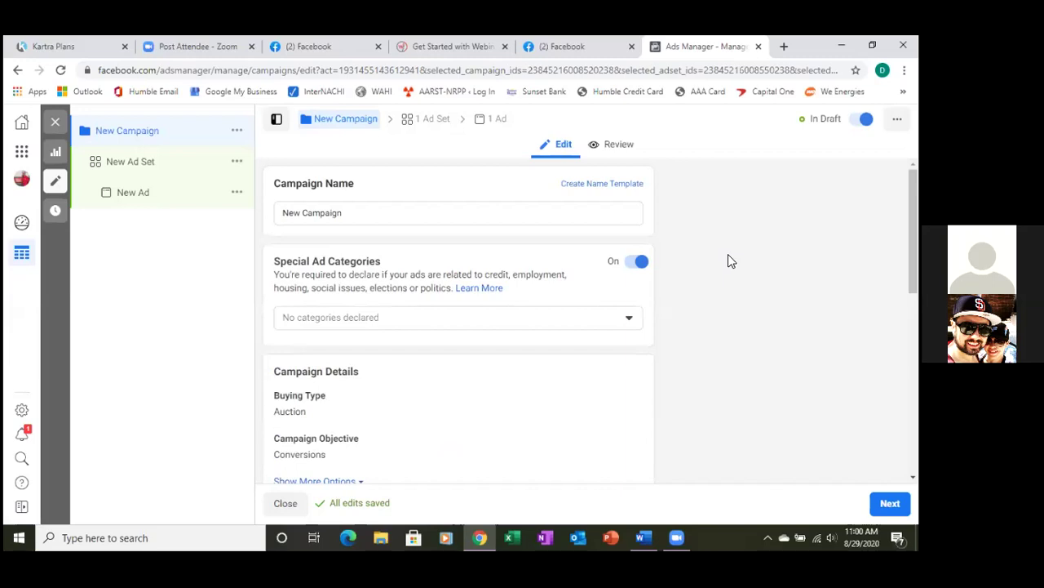
{"action": "left_click", "coordinate": [629, 320]}
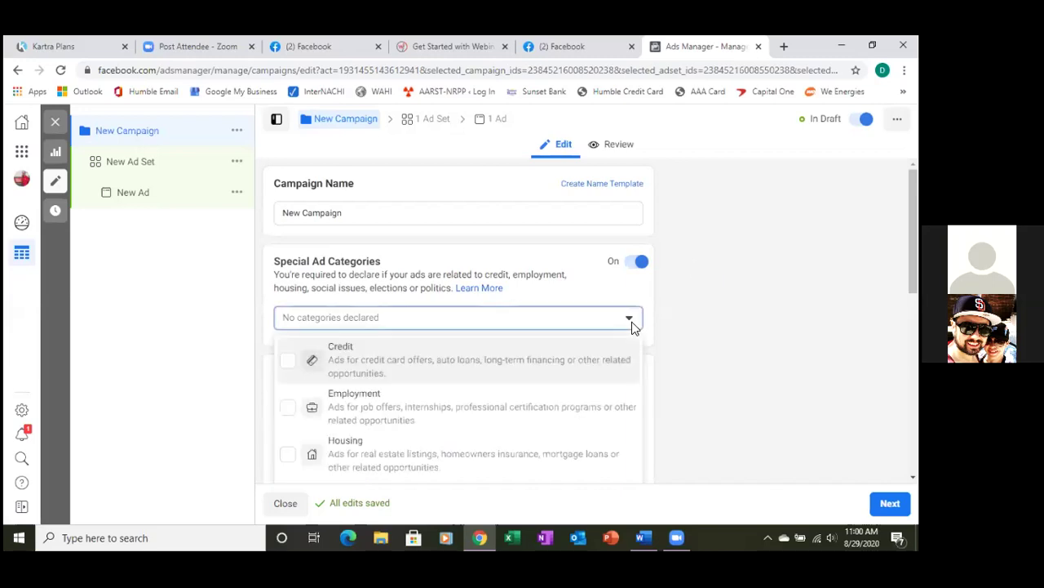
{"action": "left_click", "coordinate": [290, 454]}
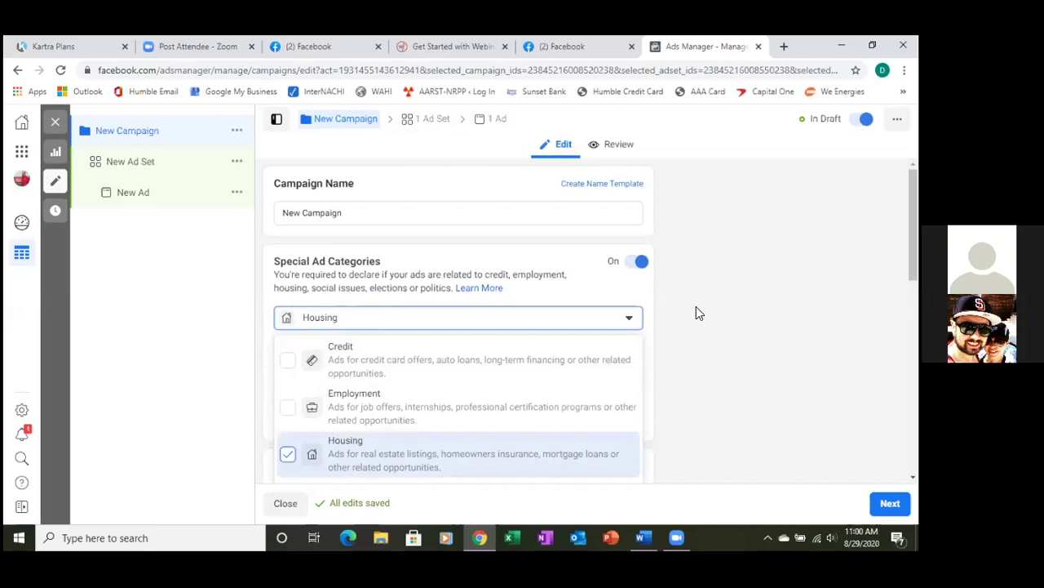
{"action": "scroll", "coordinate": [696, 306], "scroll_direction": "down", "scroll_amount": 3}
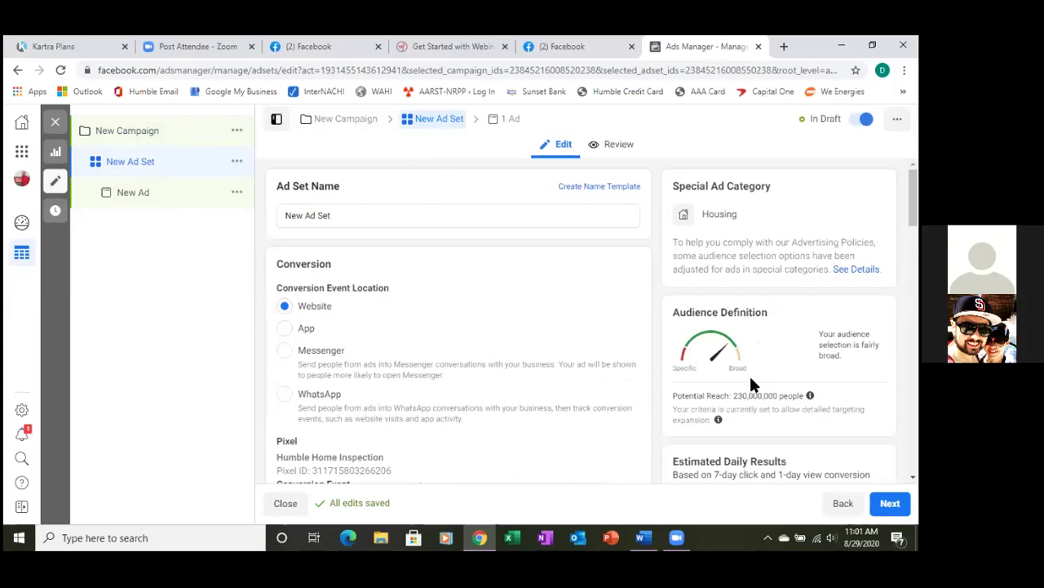
Examine the conversion events available for the Humble Home Inspection pixel in the ad set.
{"action": "scroll", "coordinate": [599, 385], "scroll_direction": "down", "scroll_amount": 1}
{"action": "scroll", "coordinate": [594, 386], "scroll_direction": "down", "scroll_amount": 2}
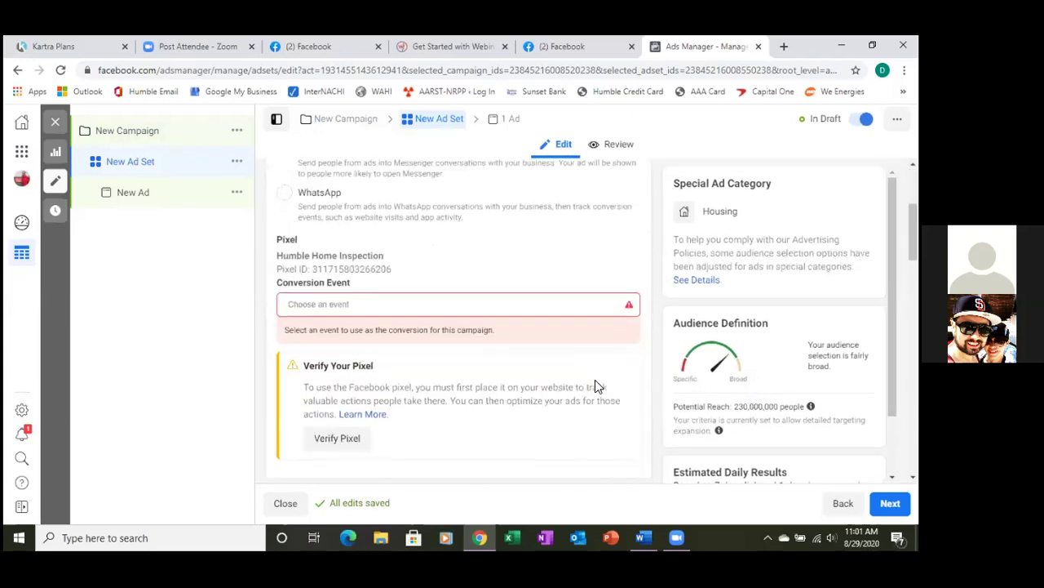
{"action": "left_click", "coordinate": [394, 305]}
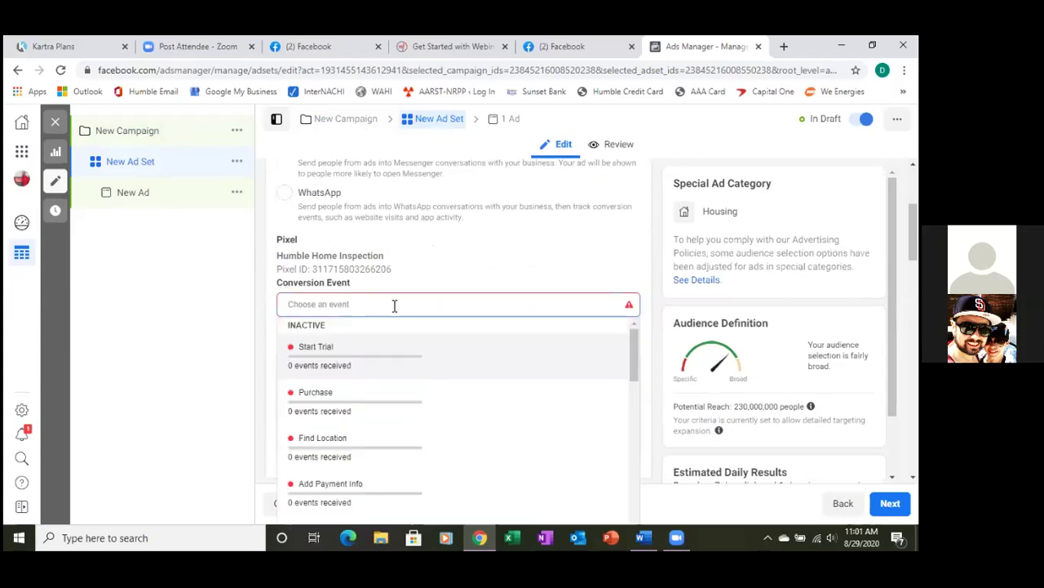
{"action": "scroll", "coordinate": [437, 338], "scroll_direction": "down", "scroll_amount": 1}
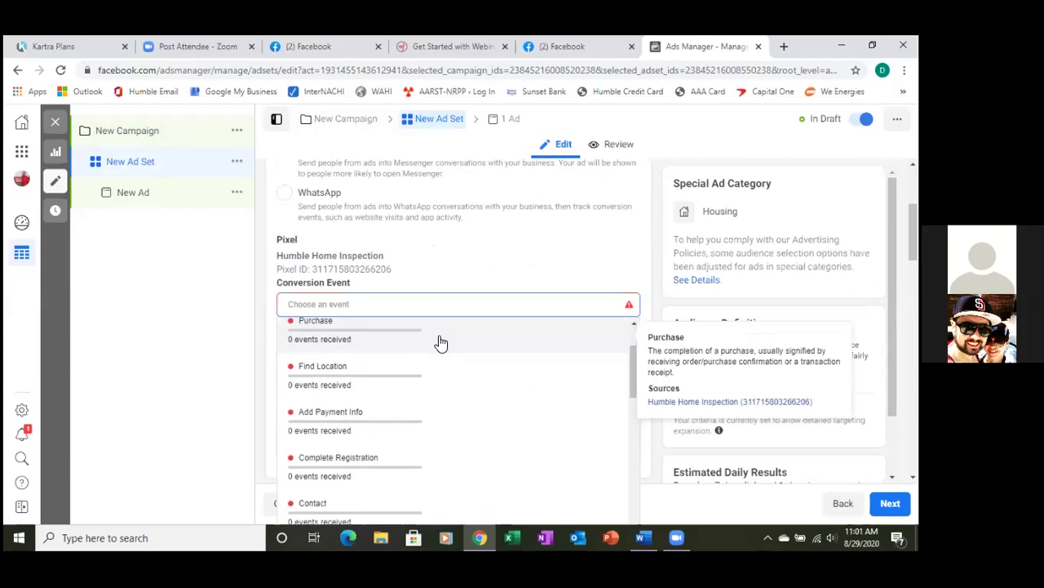
{"action": "scroll", "coordinate": [441, 343], "scroll_direction": "down", "scroll_amount": 5}
{"action": "scroll", "coordinate": [441, 343], "scroll_direction": "up", "scroll_amount": 3}
{"action": "scroll", "coordinate": [440, 343], "scroll_direction": "down", "scroll_amount": 4}
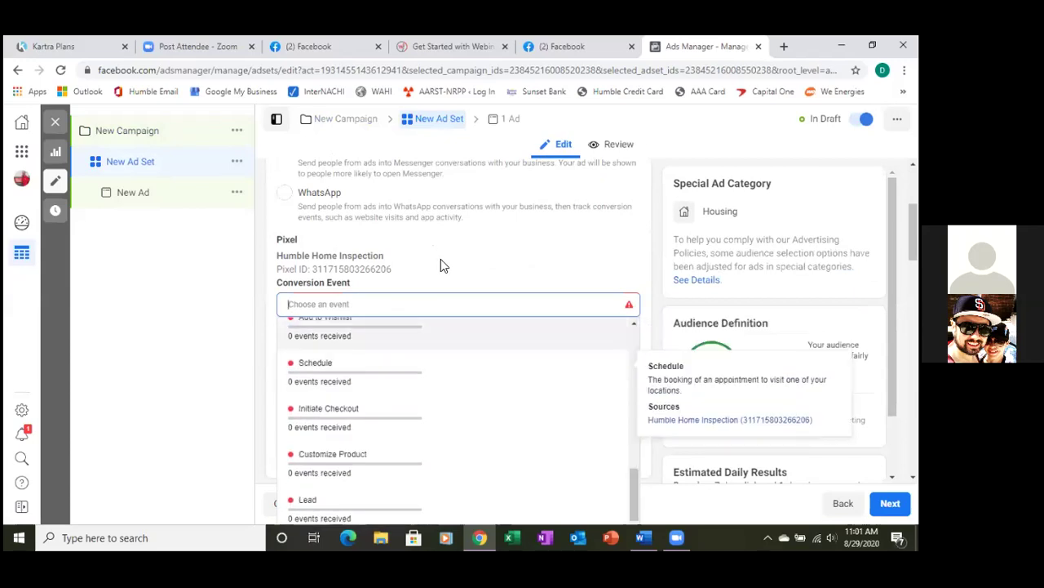
{"action": "left_click", "coordinate": [161, 314]}
Include the custom audience "30 seconds of Home Inspection Greatness (thruplay)" in the ad set's audience.
{"action": "scroll", "coordinate": [594, 359], "scroll_direction": "down", "scroll_amount": 1}
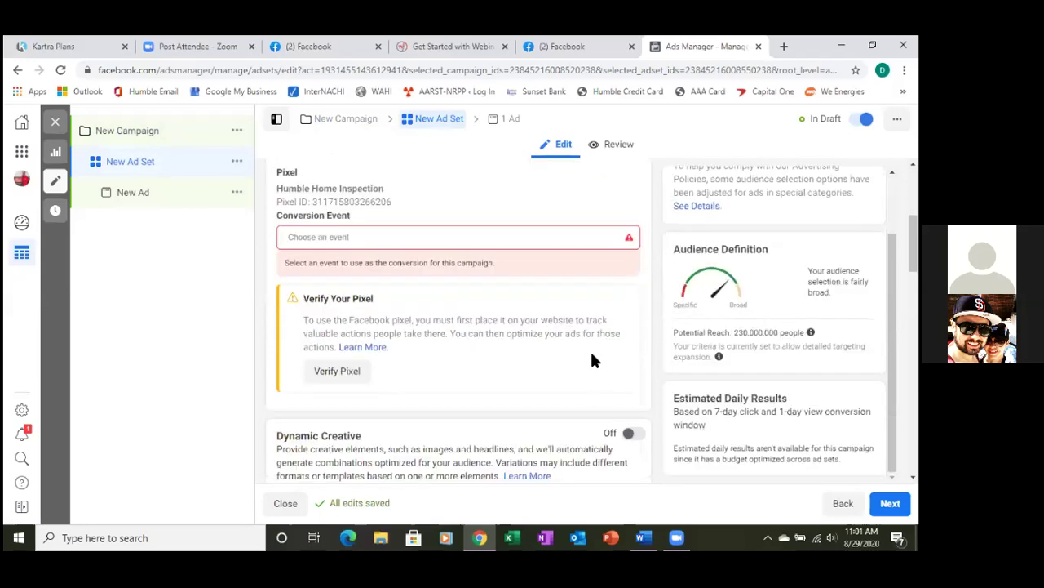
{"action": "scroll", "coordinate": [592, 359], "scroll_direction": "down", "scroll_amount": 2}
{"action": "scroll", "coordinate": [593, 359], "scroll_direction": "down", "scroll_amount": 4}
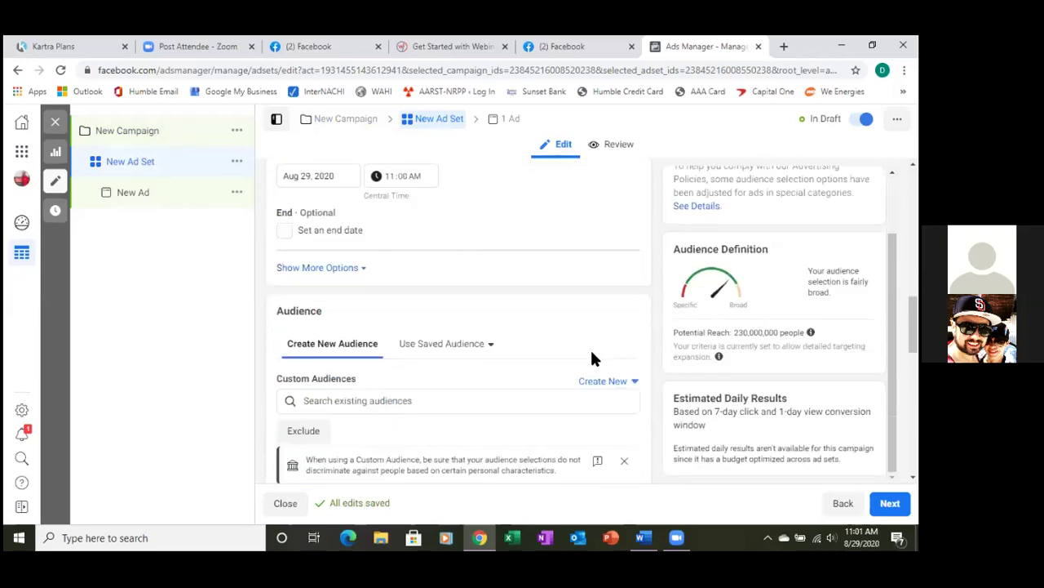
{"action": "scroll", "coordinate": [593, 359], "scroll_direction": "down", "scroll_amount": 1}
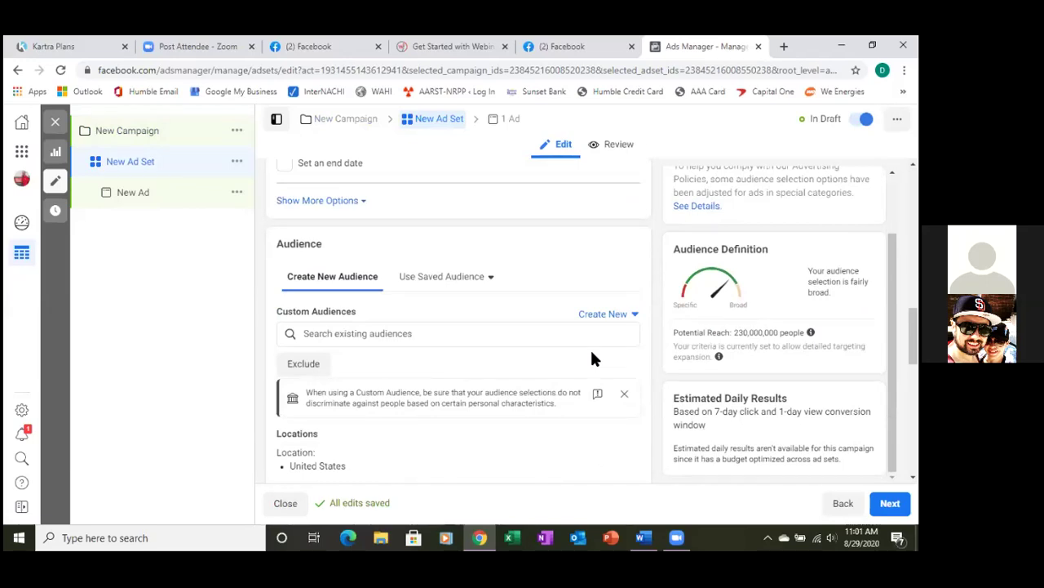
{"action": "left_click", "coordinate": [534, 343]}
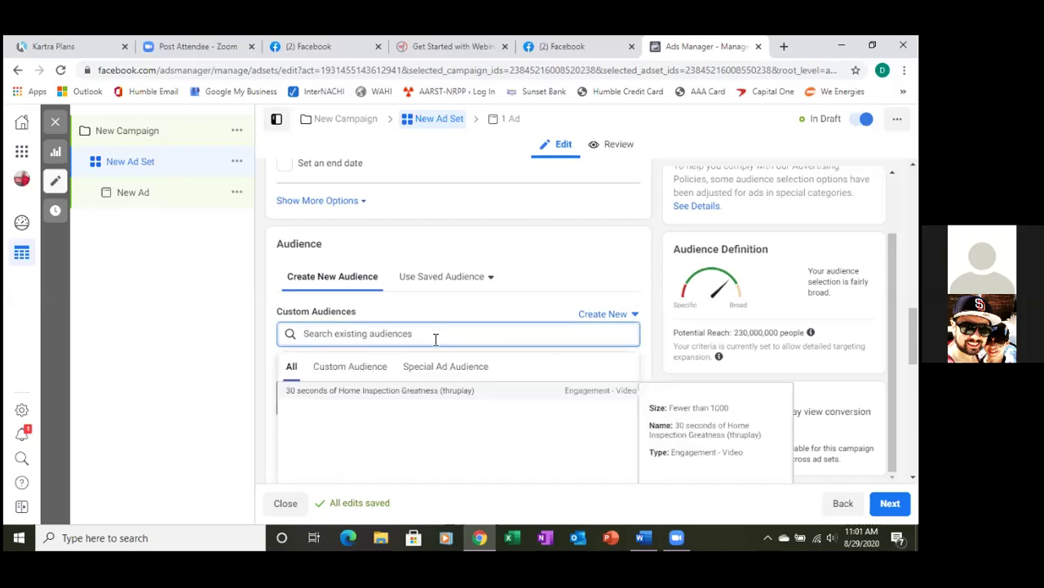
{"action": "scroll", "coordinate": [433, 343], "scroll_direction": "down", "scroll_amount": 1}
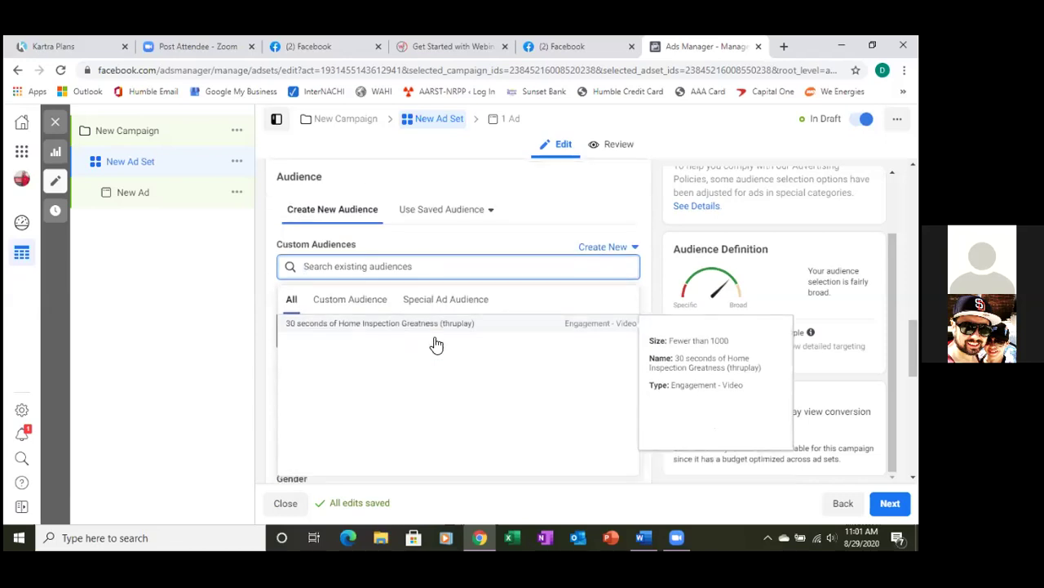
{"action": "left_click", "coordinate": [353, 299]}
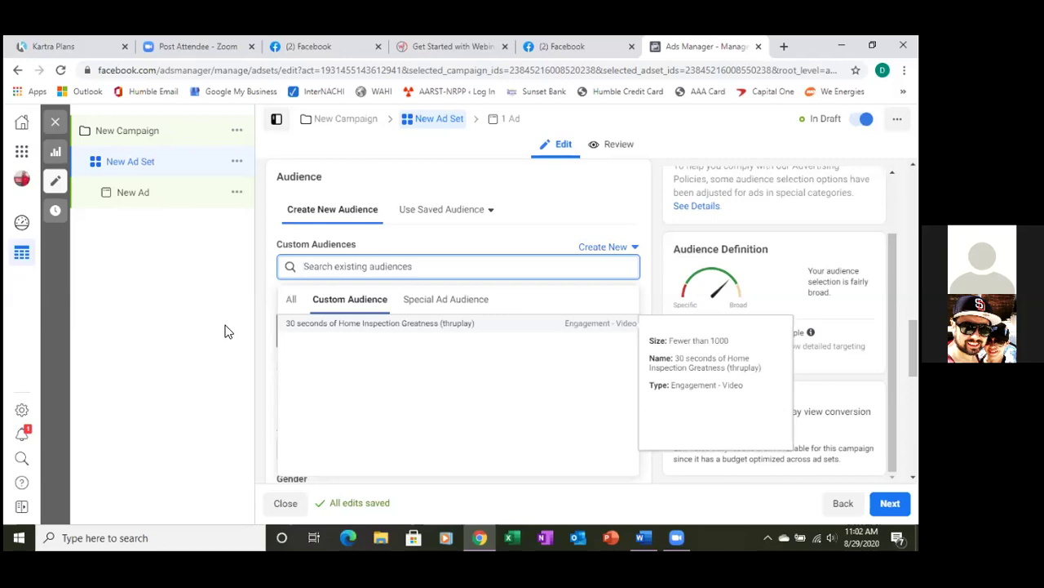
{"action": "left_click", "coordinate": [364, 326]}
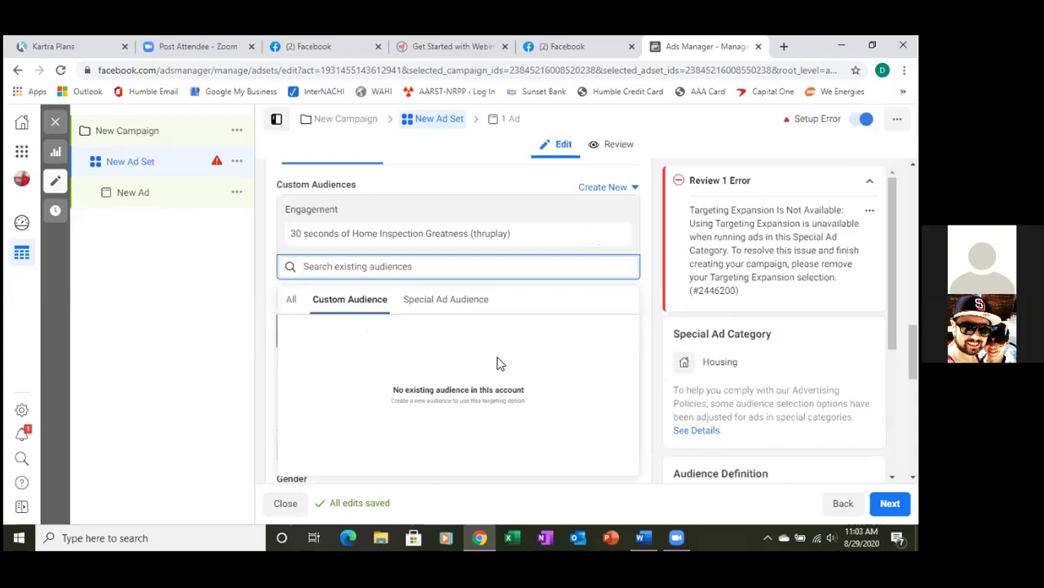
{"action": "left_click", "coordinate": [196, 364]}
Review the ad set's location, age, gender, detailed targeting and placement settings, and open the custom audience exclusion option.
{"action": "scroll", "coordinate": [548, 379], "scroll_direction": "down", "scroll_amount": 2}
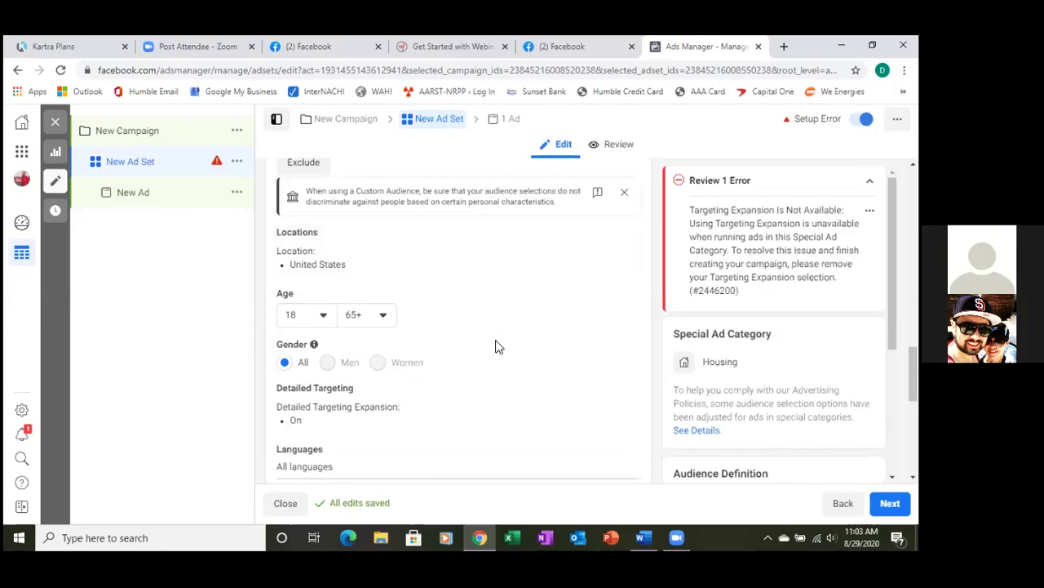
{"action": "scroll", "coordinate": [498, 347], "scroll_direction": "down", "scroll_amount": 1}
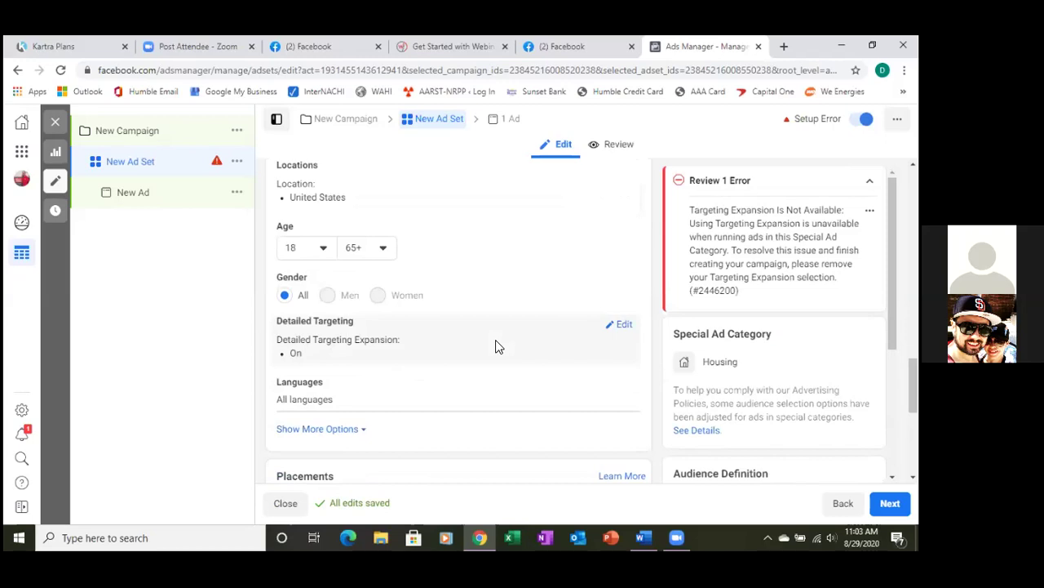
{"action": "scroll", "coordinate": [496, 341], "scroll_direction": "down", "scroll_amount": 1}
{"action": "scroll", "coordinate": [499, 347], "scroll_direction": "down", "scroll_amount": 1}
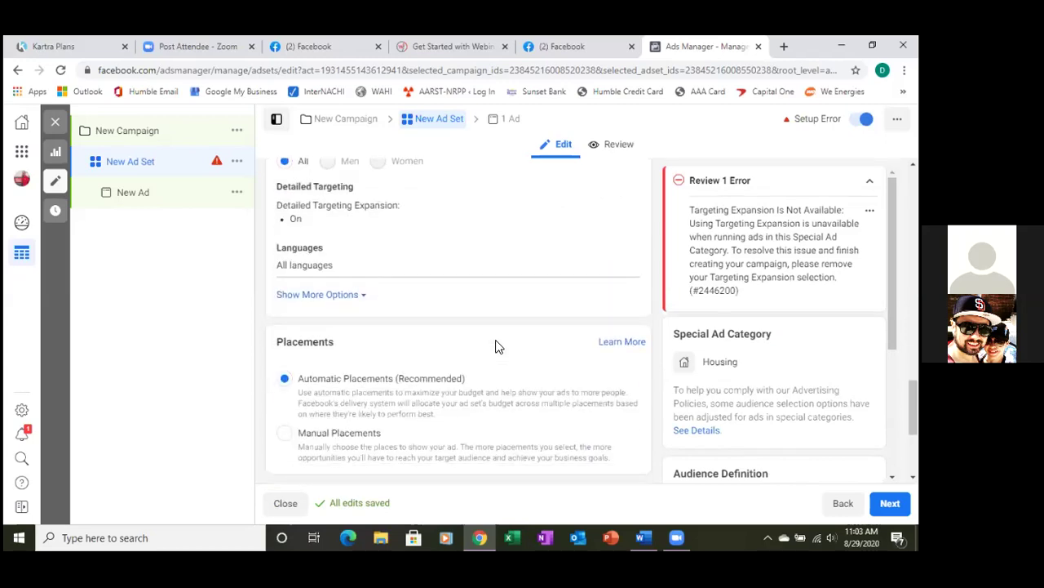
{"action": "scroll", "coordinate": [500, 346], "scroll_direction": "up", "scroll_amount": 3}
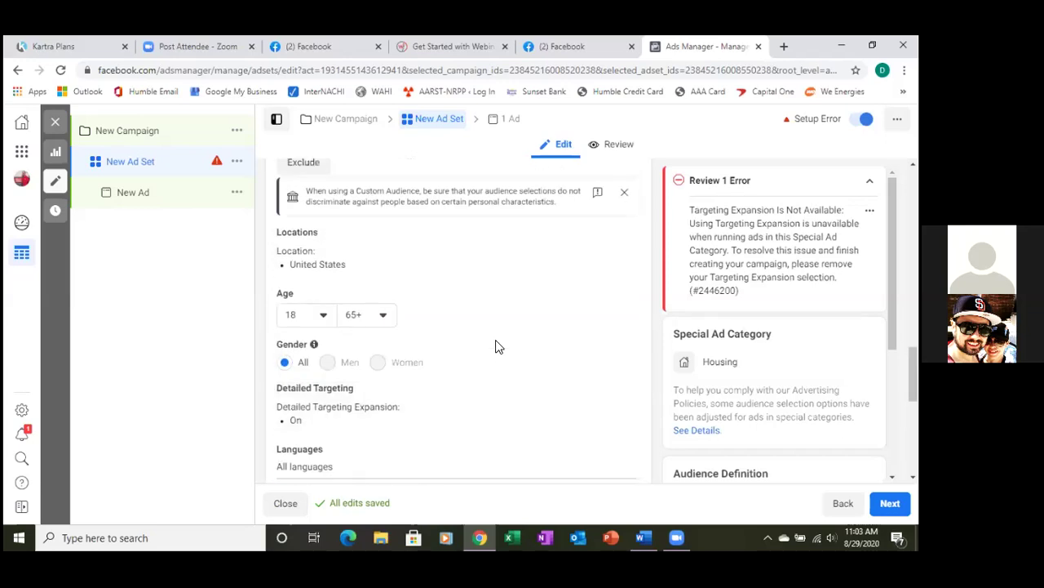
{"action": "scroll", "coordinate": [499, 347], "scroll_direction": "up", "scroll_amount": 3}
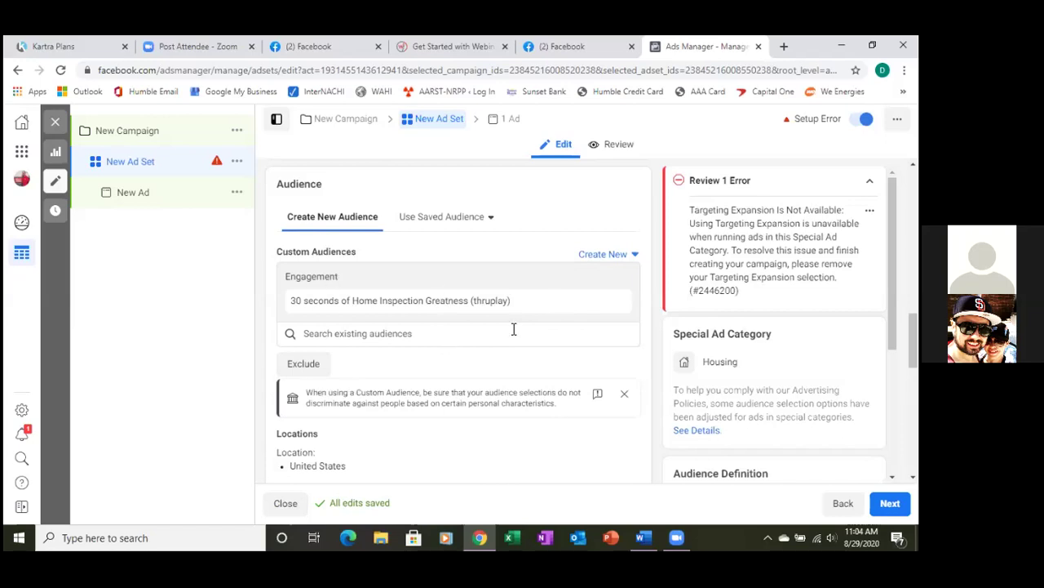
{"action": "left_click", "coordinate": [319, 364]}
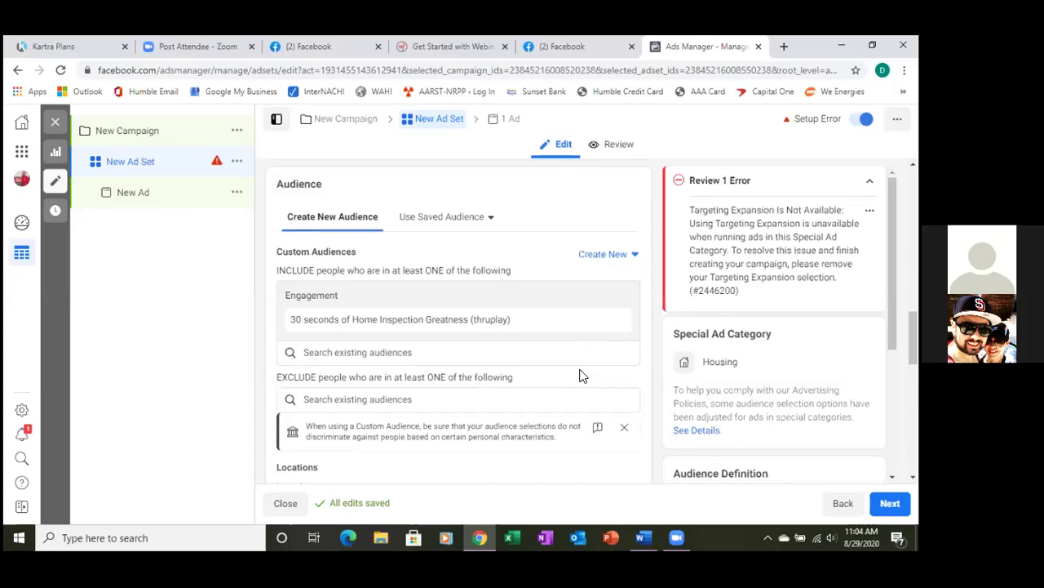
{"action": "scroll", "coordinate": [581, 375], "scroll_direction": "down", "scroll_amount": 1}
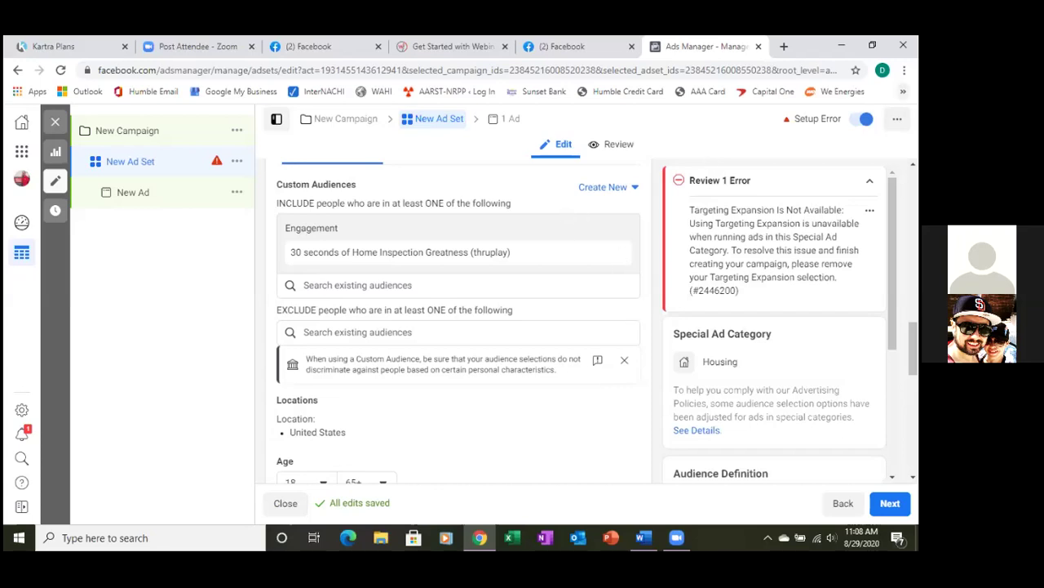
{"action": "left_click", "coordinate": [903, 92]}
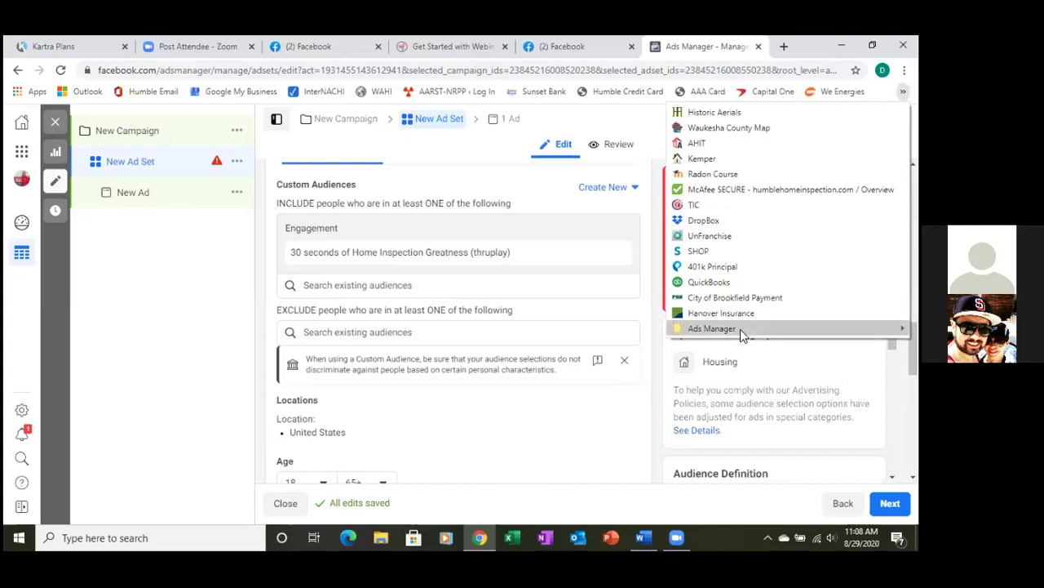
{"action": "mouse_move", "coordinate": [741, 329]}
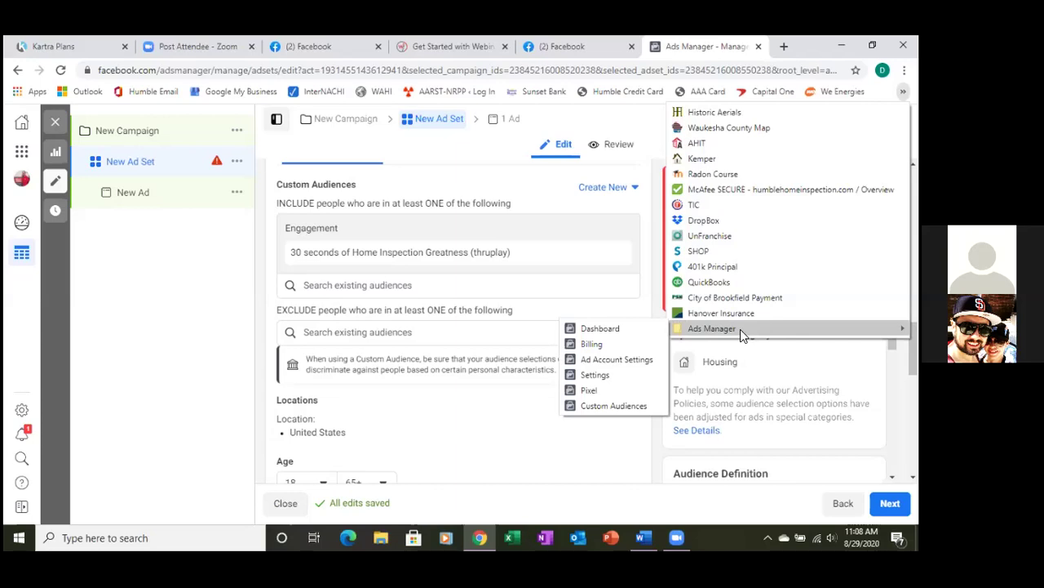
{"action": "left_click", "coordinate": [186, 321]}
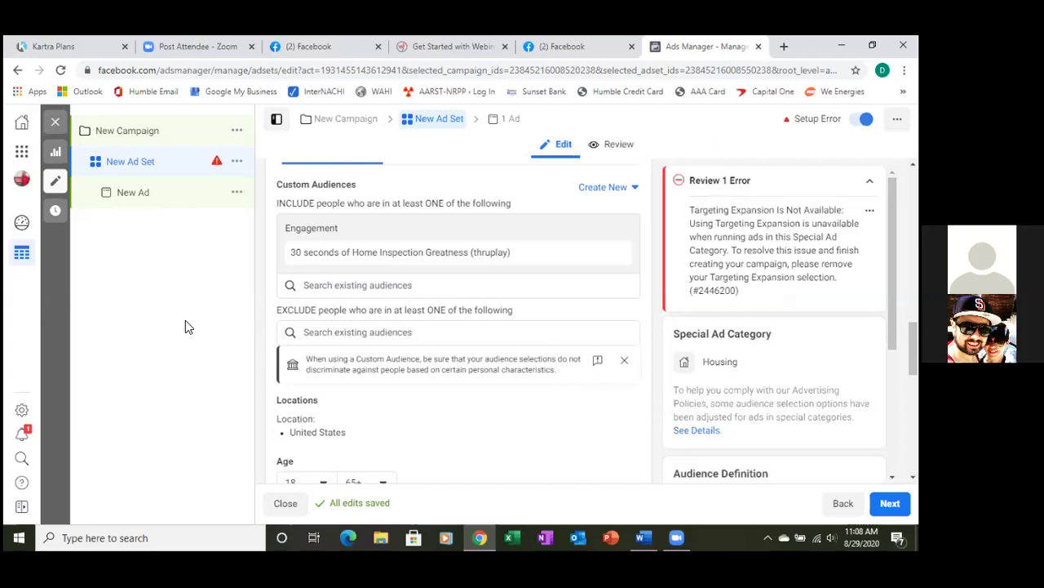
Go to the Custom Conversions page in Events Manager for the Humble Home Inspection ad account.
{"action": "left_click", "coordinate": [21, 155]}
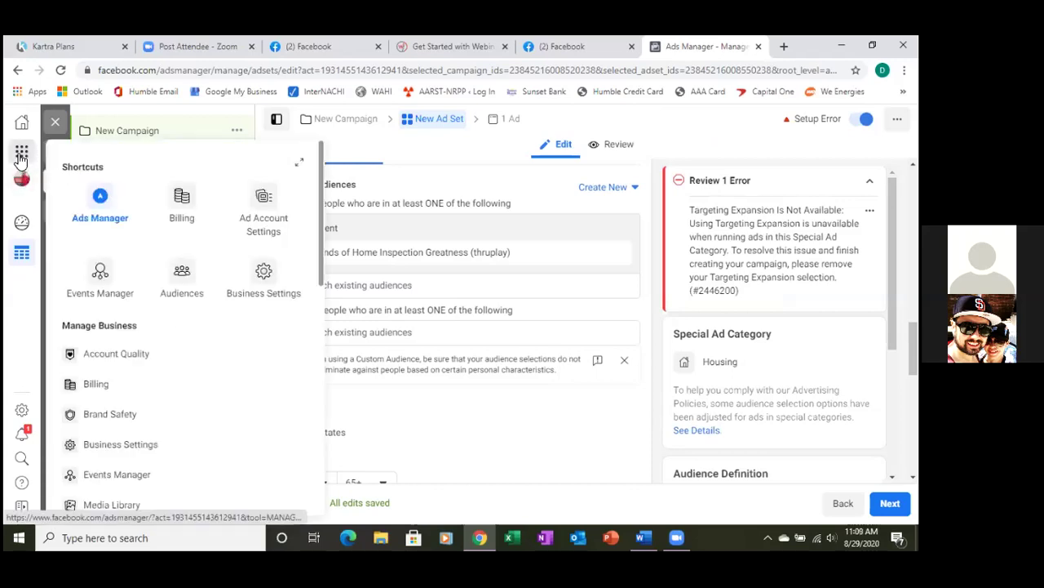
{"action": "left_click", "coordinate": [100, 276]}
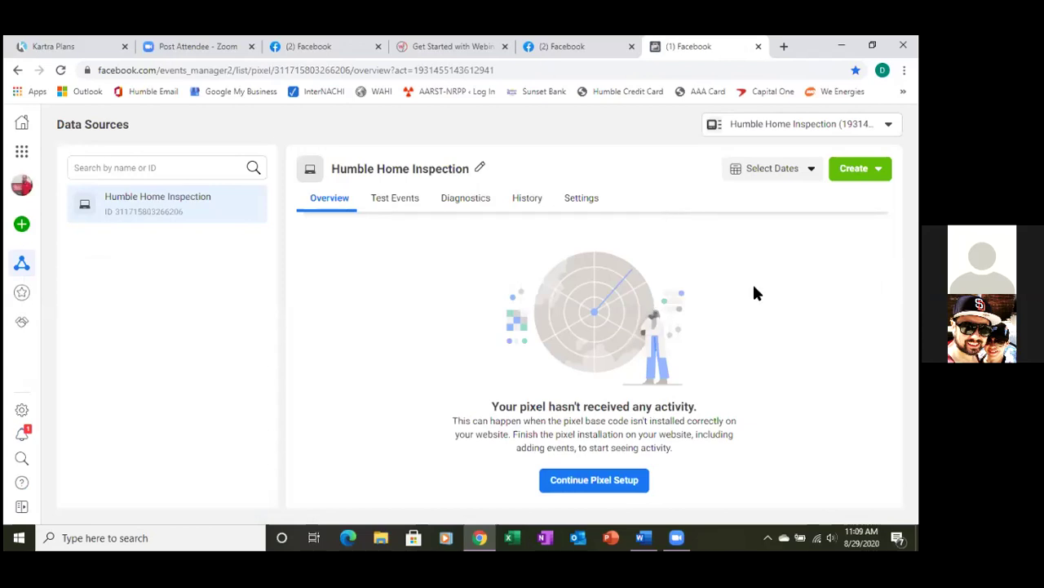
{"action": "mouse_move", "coordinate": [14, 266]}
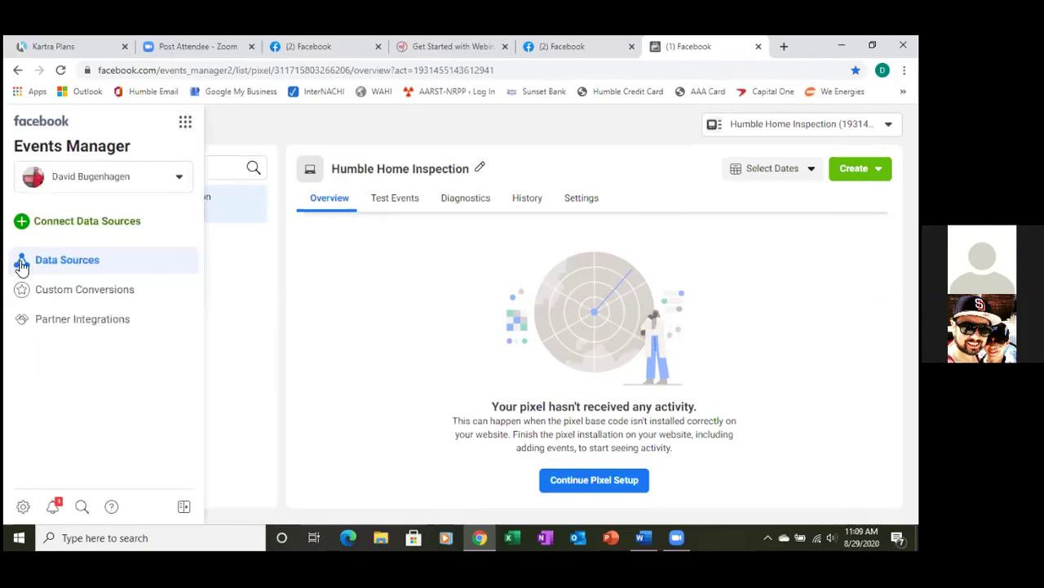
{"action": "left_click", "coordinate": [106, 290]}
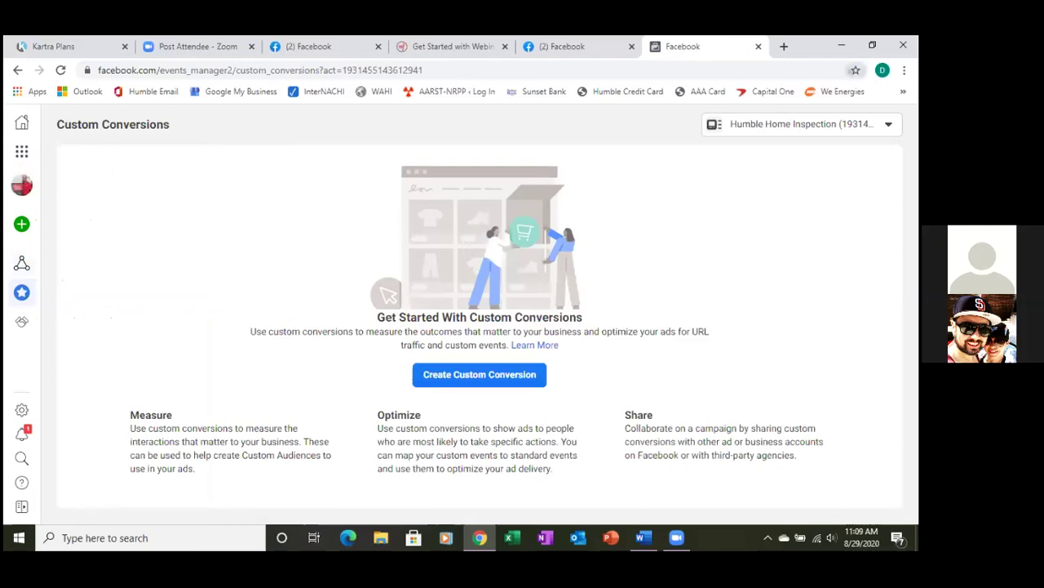
{"action": "left_click", "coordinate": [855, 69]}
{"action": "left_click", "coordinate": [223, 221]}
{"action": "mouse_move", "coordinate": [22, 298]}
{"action": "left_click", "coordinate": [855, 70]}
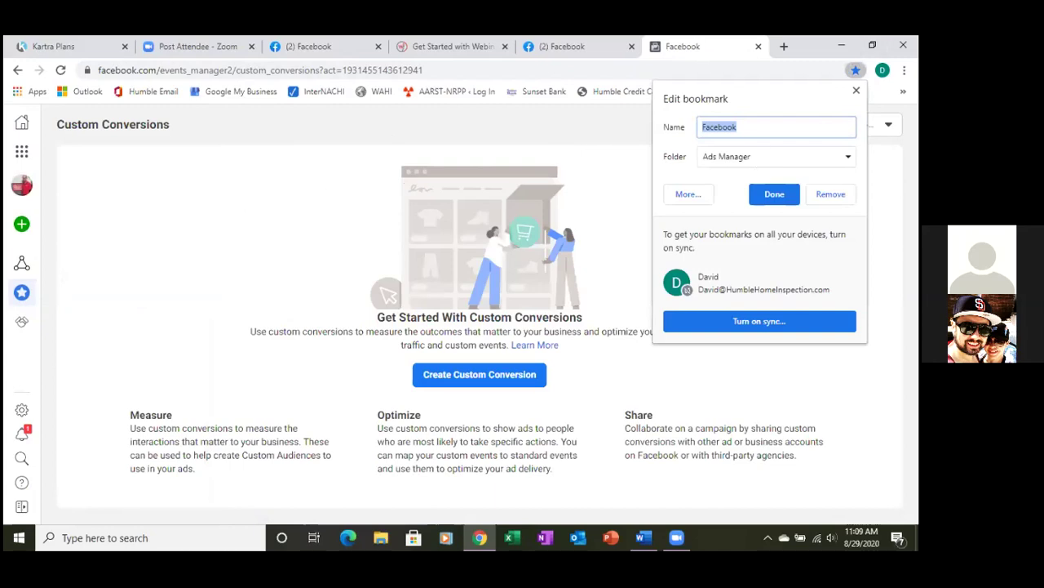
{"action": "left_click", "coordinate": [831, 193]}
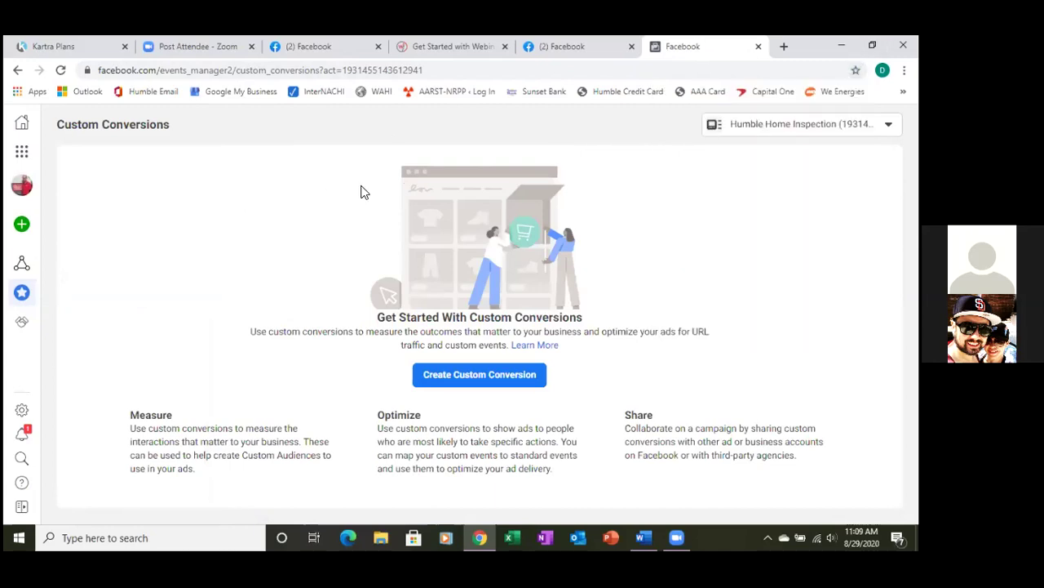
{"action": "mouse_move", "coordinate": [22, 293]}
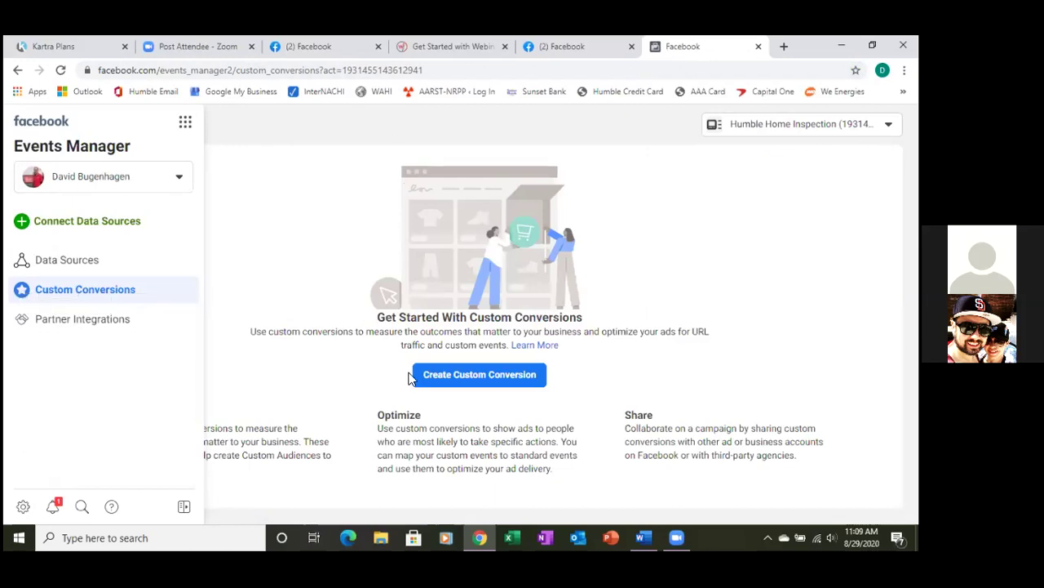
{"action": "left_click", "coordinate": [503, 390]}
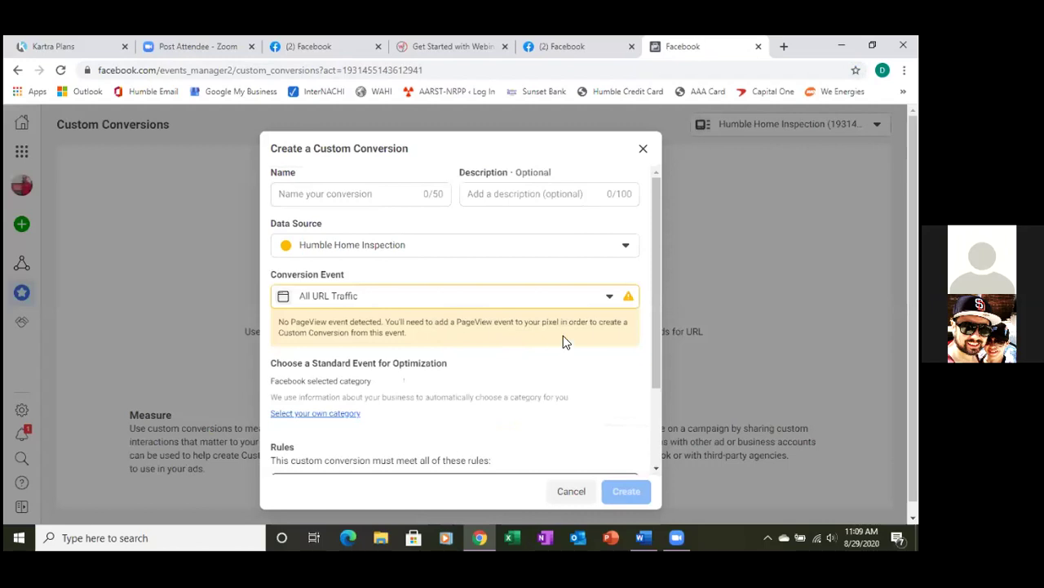
{"action": "left_click", "coordinate": [643, 149]}
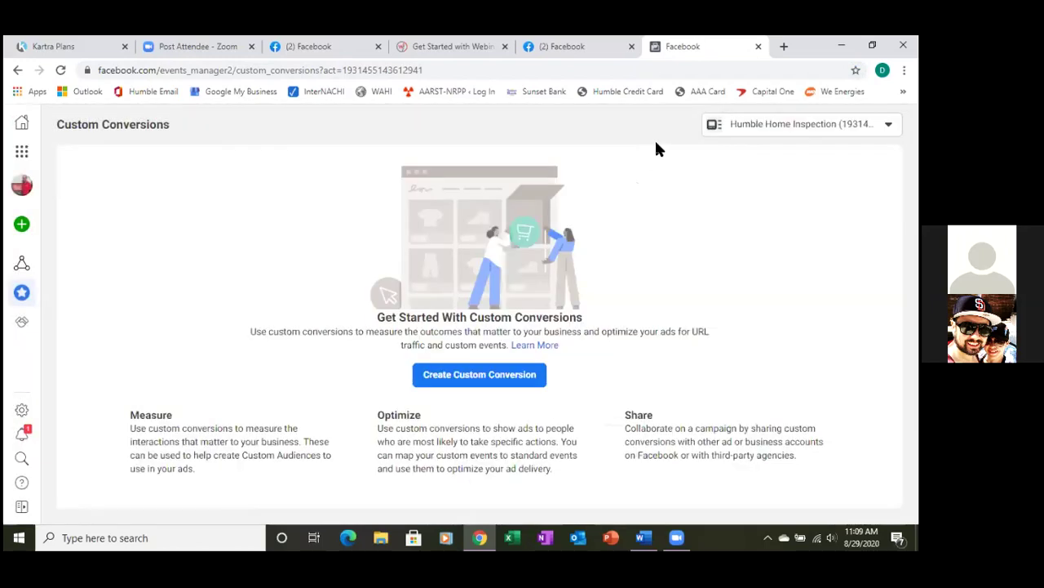
Bookmark the Custom Conversions page as "Custom Conversions" in the Ads Manager bookmark folder.
{"action": "left_click", "coordinate": [856, 70]}
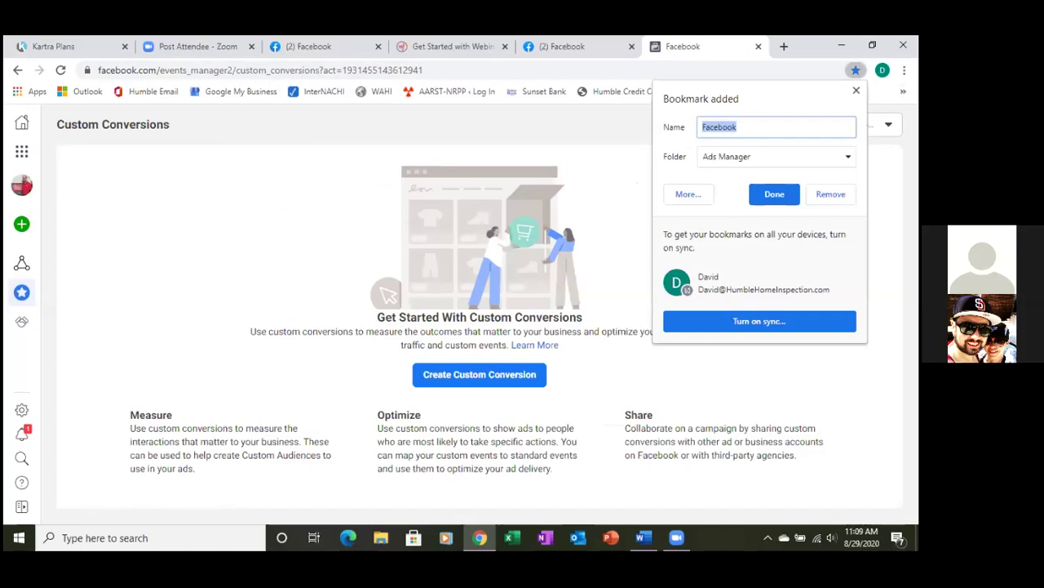
{"action": "type", "text": "Custom Conversions"}
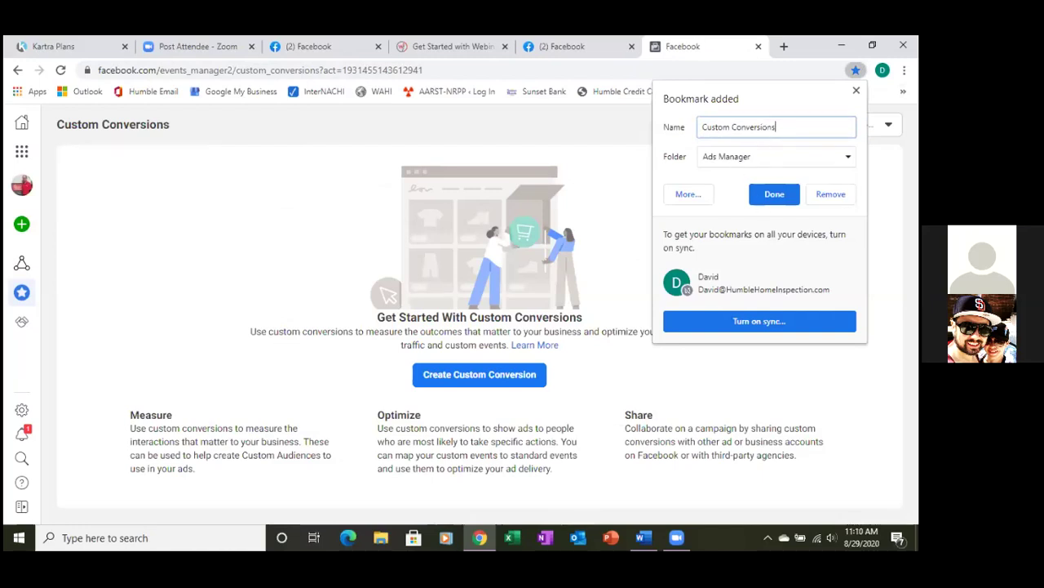
{"action": "left_click", "coordinate": [772, 196]}
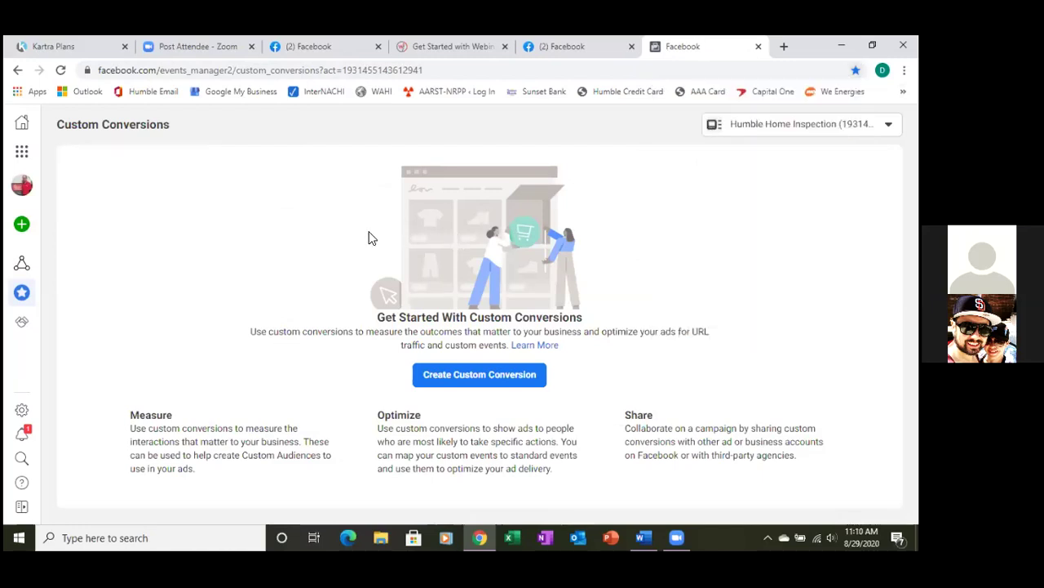
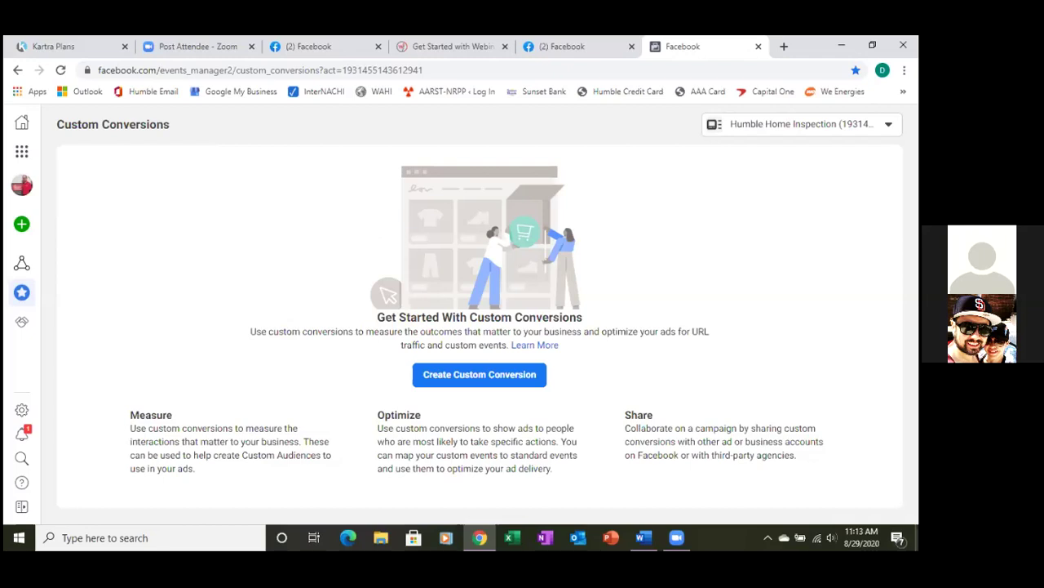
Start a custom conversion named "Leads" and examine its conversion event and URL rule options.
{"action": "left_click", "coordinate": [527, 374]}
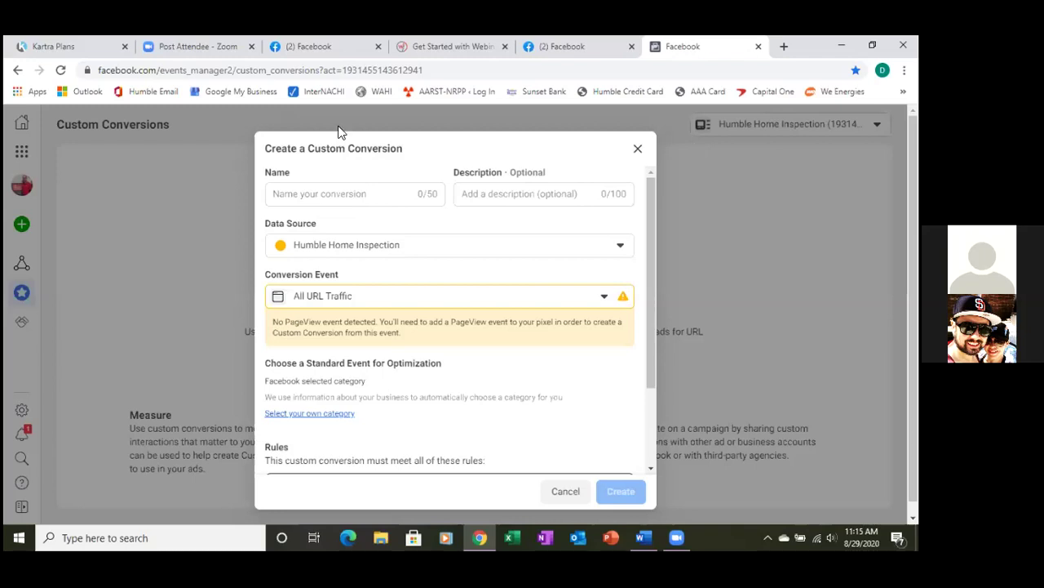
{"action": "left_click", "coordinate": [345, 195]}
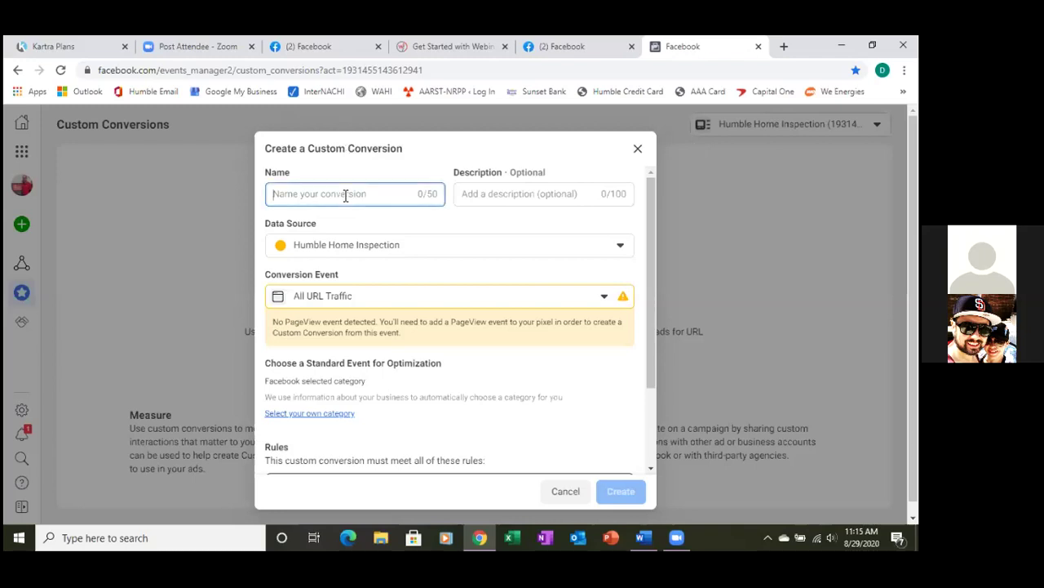
{"action": "type", "text": "Leads"}
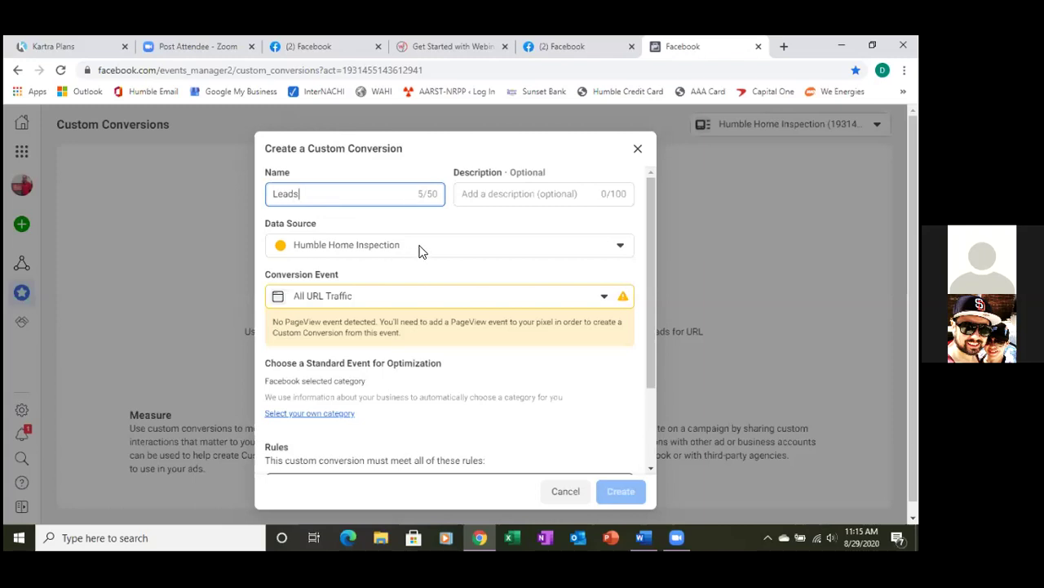
{"action": "left_click", "coordinate": [421, 300]}
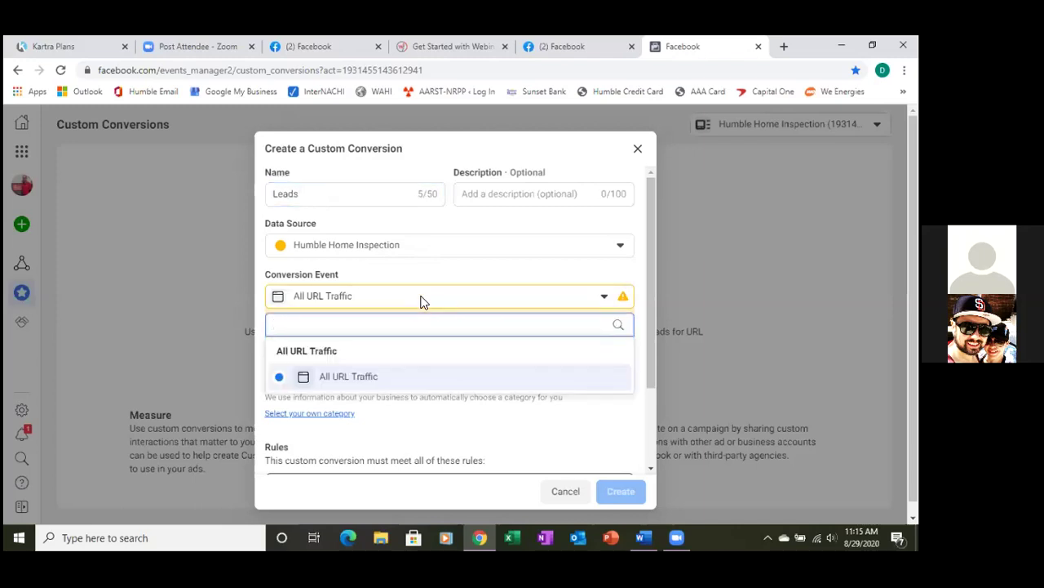
{"action": "left_click", "coordinate": [422, 301]}
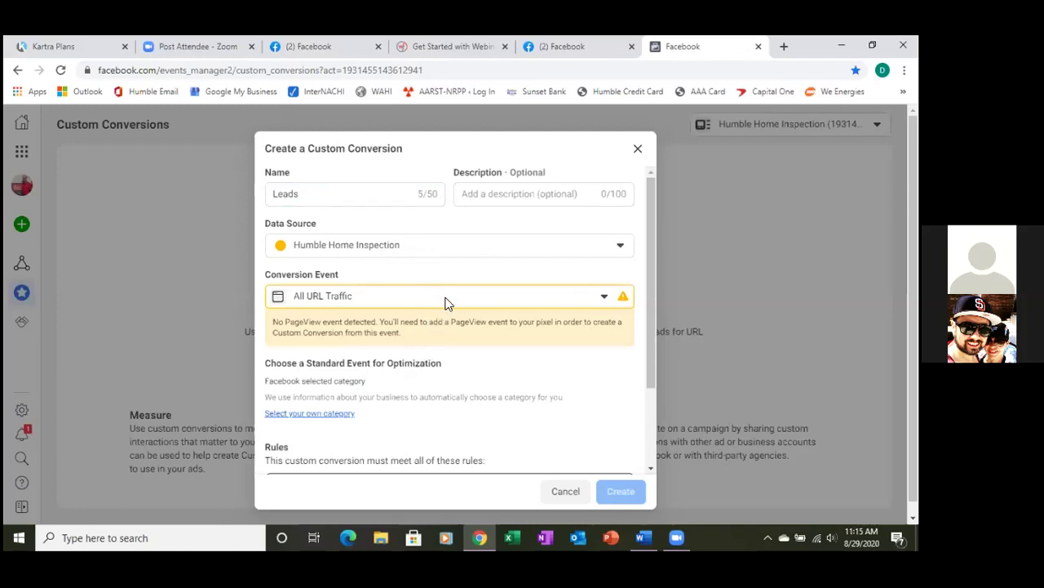
{"action": "scroll", "coordinate": [445, 304], "scroll_direction": "down", "scroll_amount": 3}
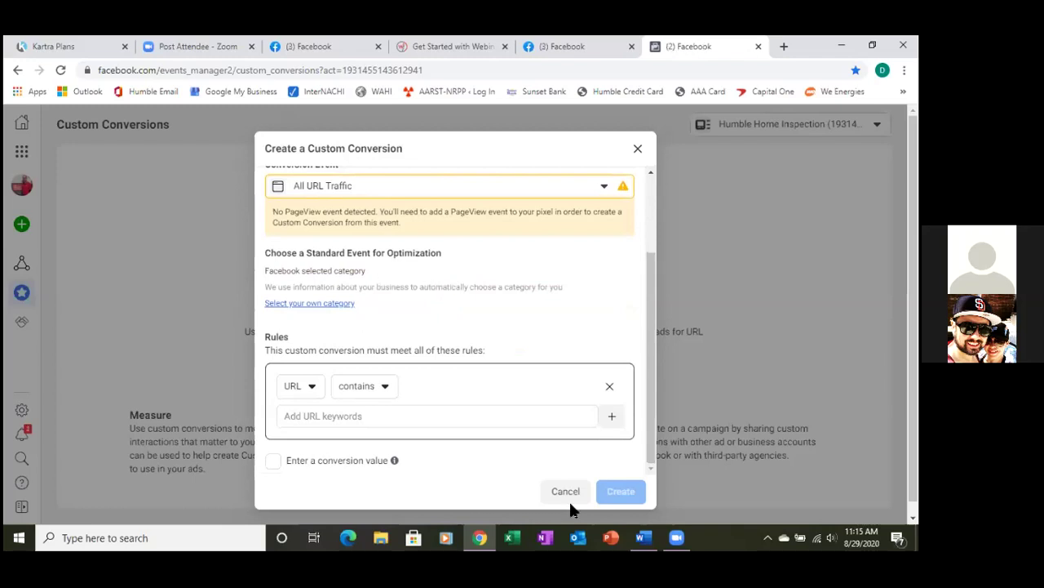
{"action": "scroll", "coordinate": [502, 285], "scroll_direction": "up", "scroll_amount": 3}
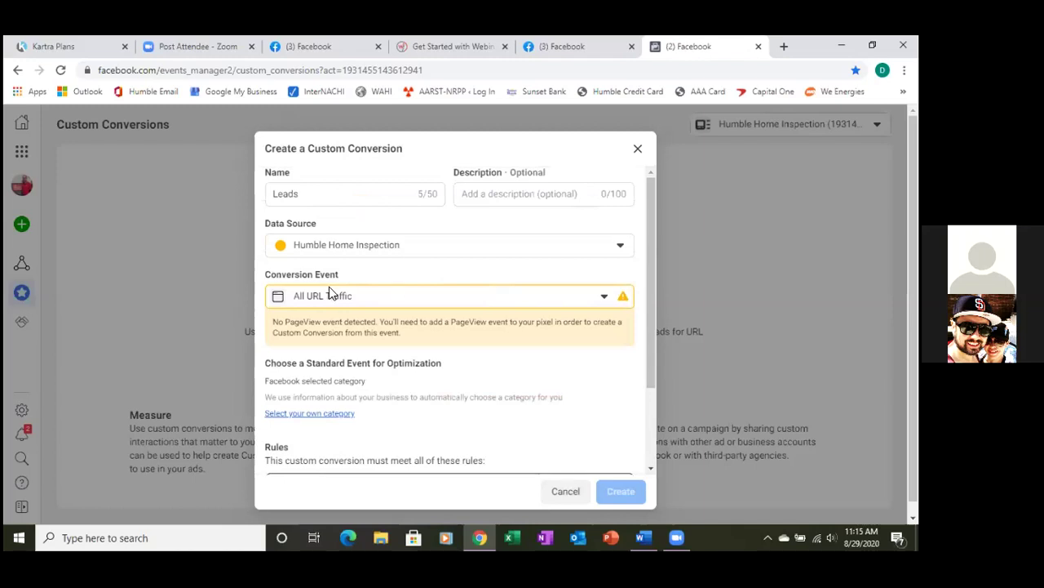
Choose Lead as the custom conversion's standard event for optimization, then discard the unfinished custom conversion.
{"action": "left_click", "coordinate": [310, 415]}
{"action": "scroll", "coordinate": [453, 386], "scroll_direction": "down", "scroll_amount": 2}
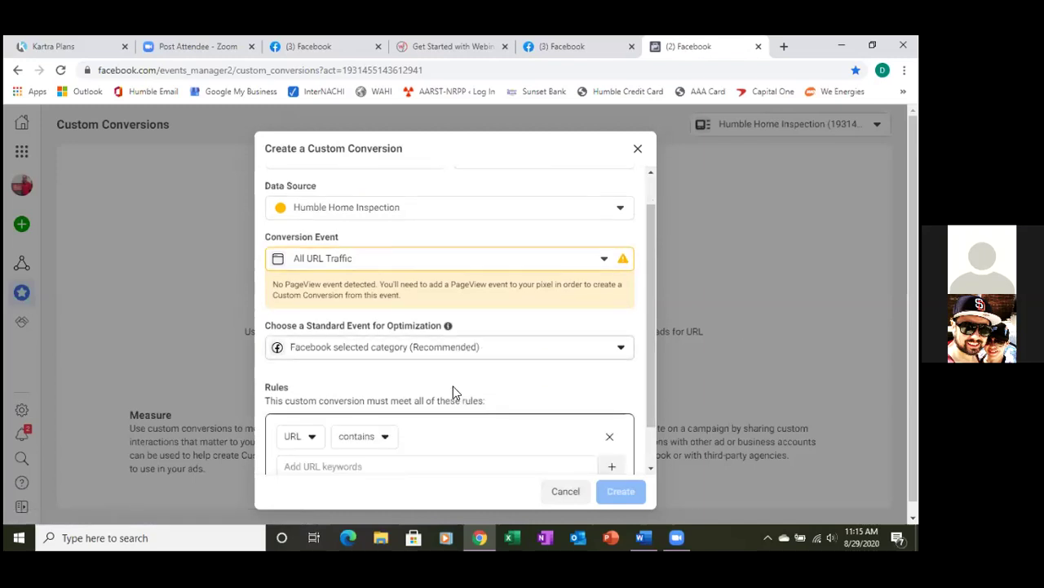
{"action": "left_click", "coordinate": [541, 305]}
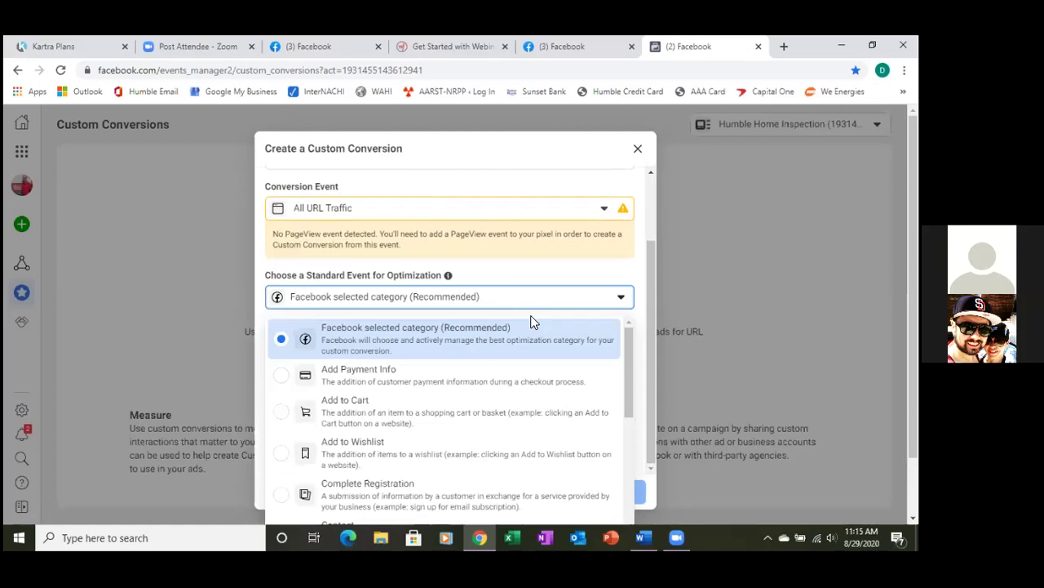
{"action": "scroll", "coordinate": [525, 341], "scroll_direction": "down", "scroll_amount": 1}
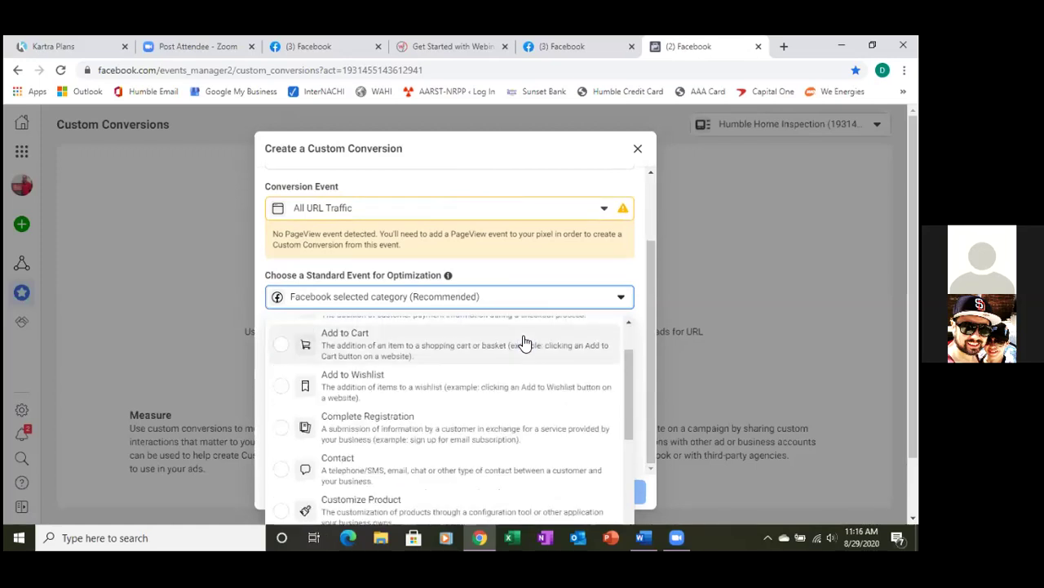
{"action": "scroll", "coordinate": [525, 343], "scroll_direction": "down", "scroll_amount": 1}
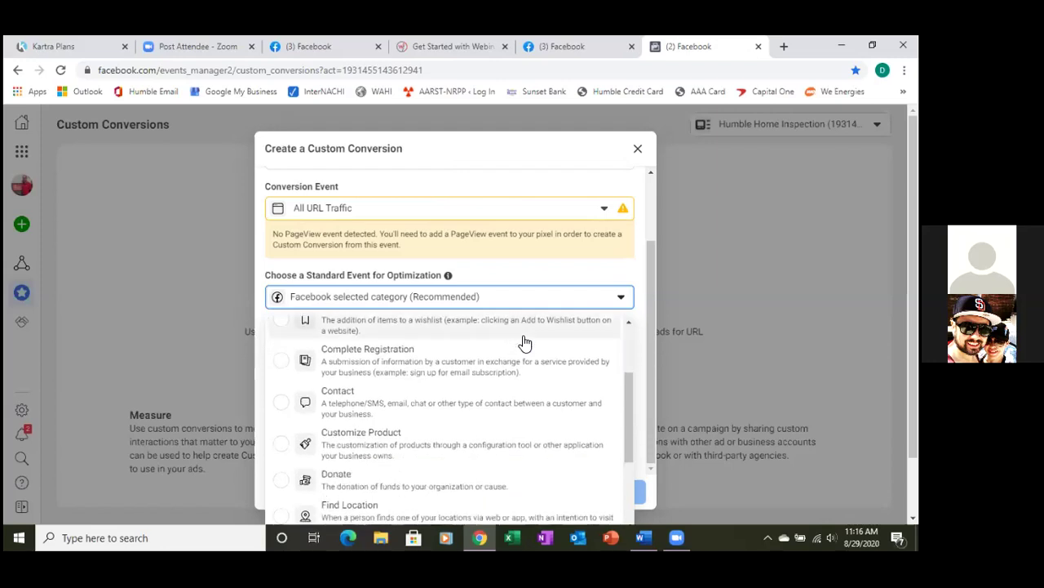
{"action": "scroll", "coordinate": [525, 343], "scroll_direction": "down", "scroll_amount": 1}
{"action": "scroll", "coordinate": [525, 343], "scroll_direction": "down", "scroll_amount": 2}
{"action": "scroll", "coordinate": [525, 343], "scroll_direction": "up", "scroll_amount": 1}
{"action": "scroll", "coordinate": [525, 343], "scroll_direction": "down", "scroll_amount": 1}
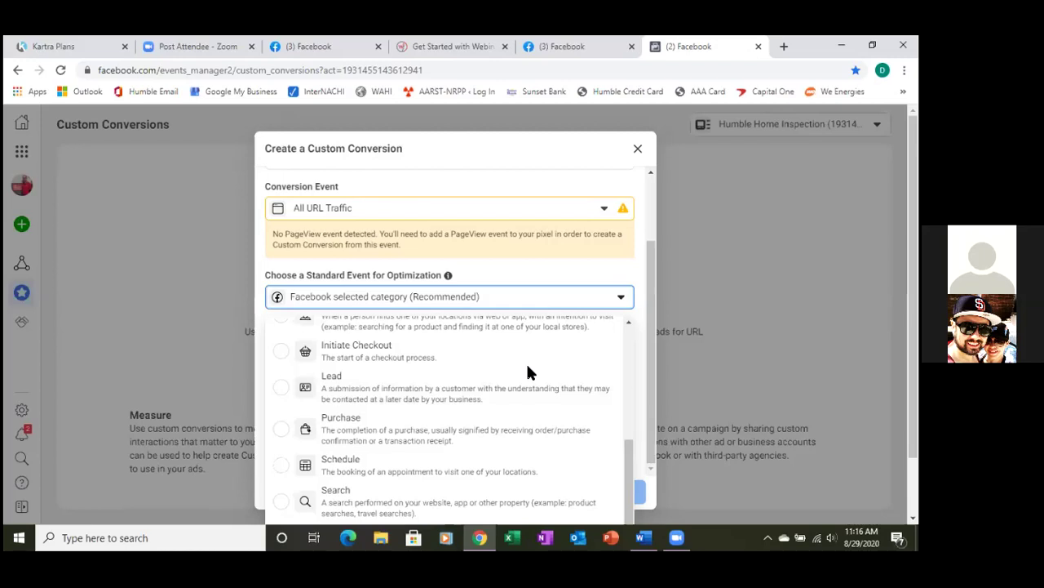
{"action": "left_click", "coordinate": [517, 398]}
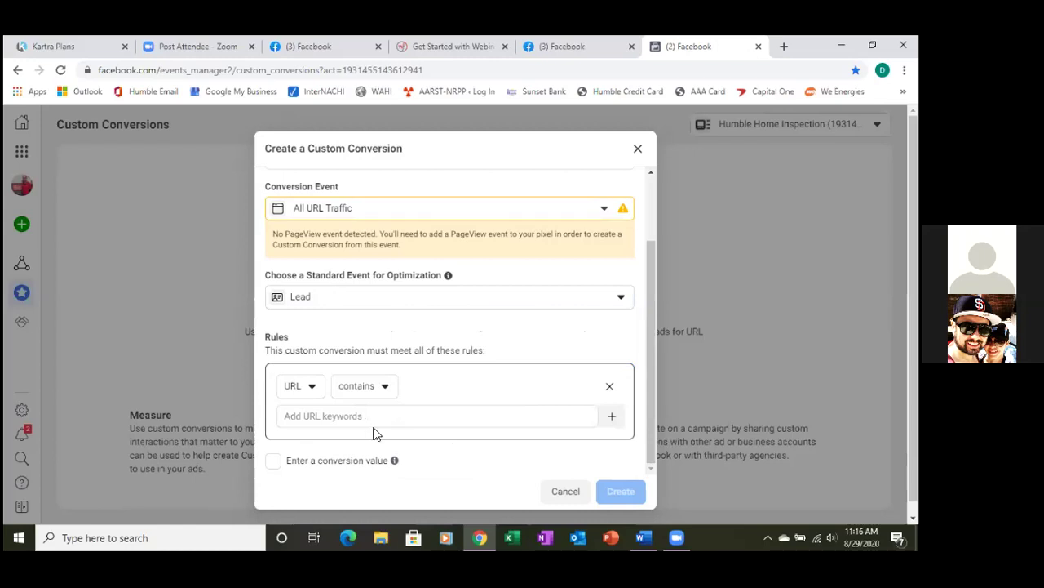
{"action": "scroll", "coordinate": [521, 434], "scroll_direction": "down", "scroll_amount": 1}
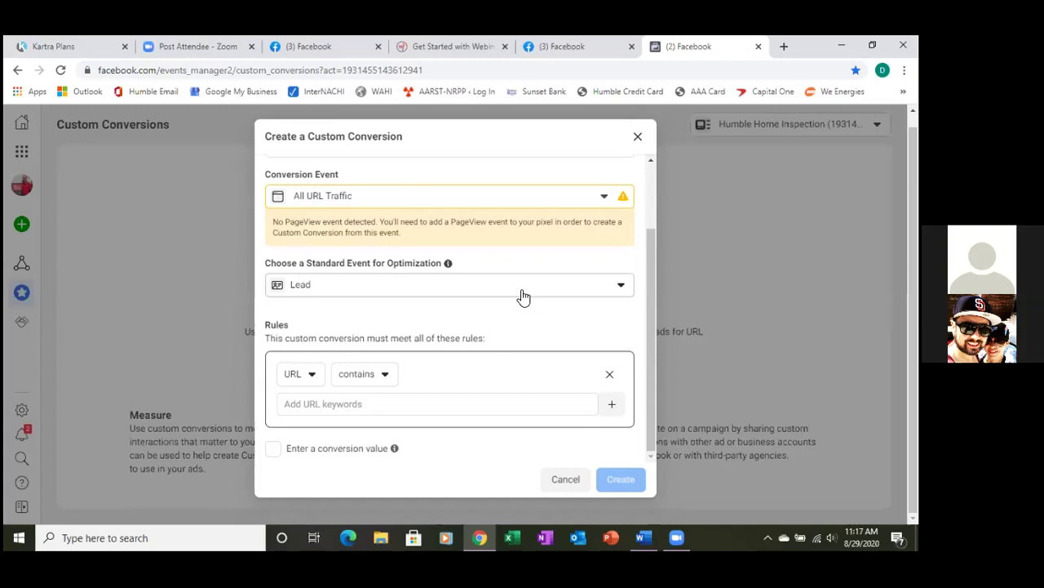
{"action": "left_click", "coordinate": [637, 137]}
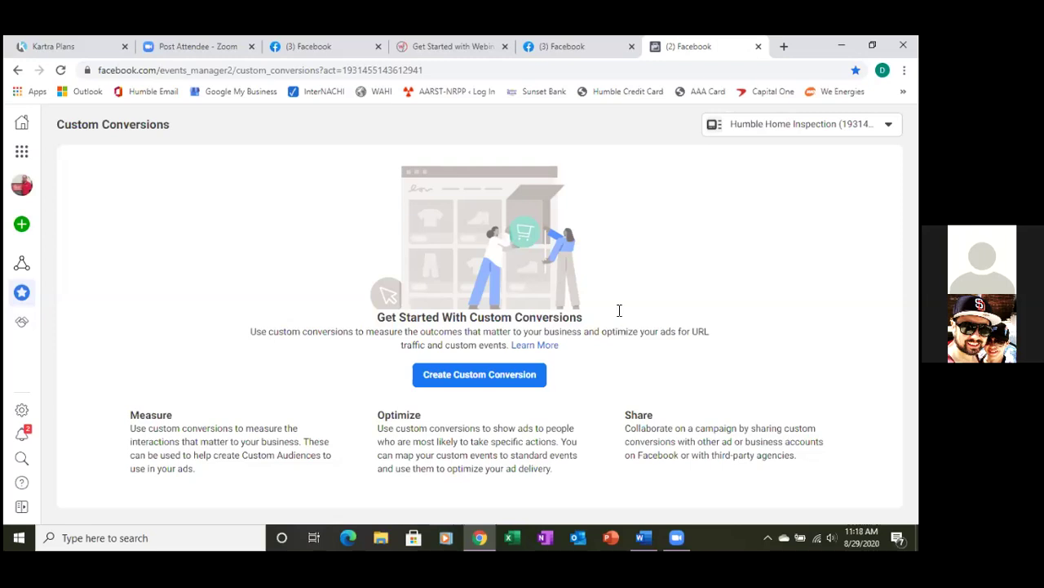
Review the bookmarks saved in the Ads Manager folder.
{"action": "left_click", "coordinate": [904, 91]}
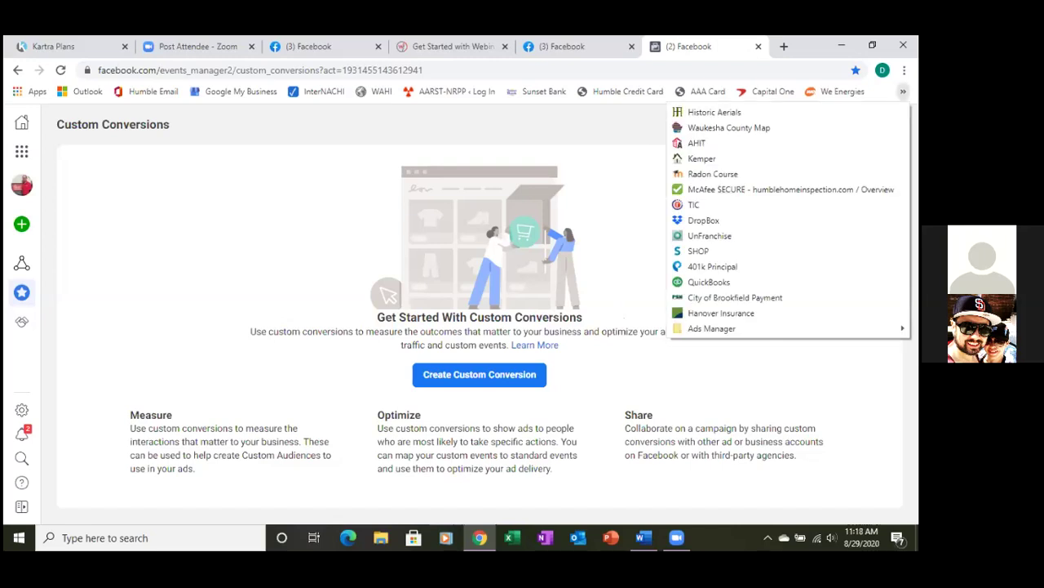
{"action": "mouse_move", "coordinate": [745, 336]}
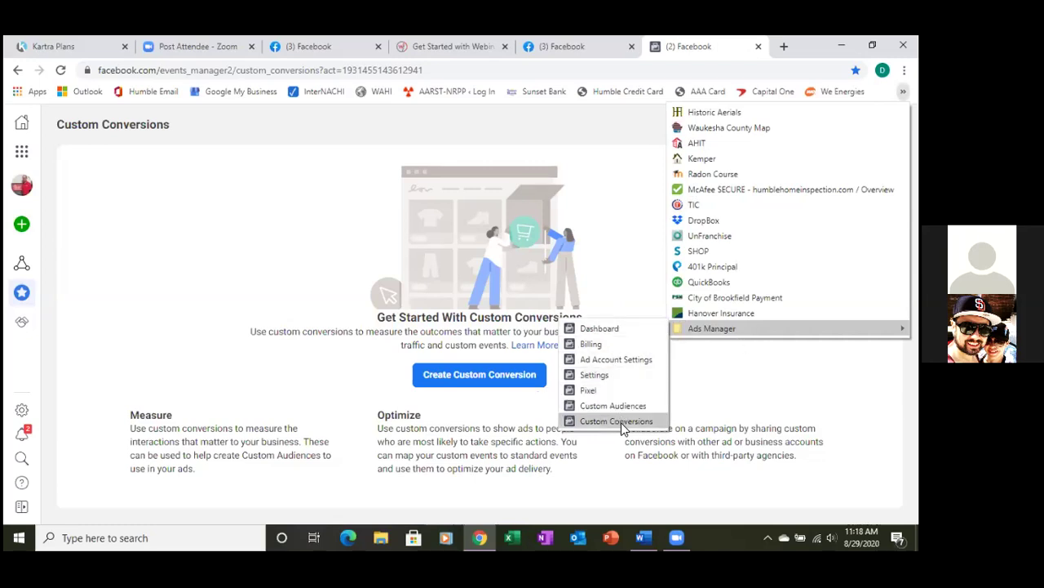
{"action": "left_click", "coordinate": [733, 371]}
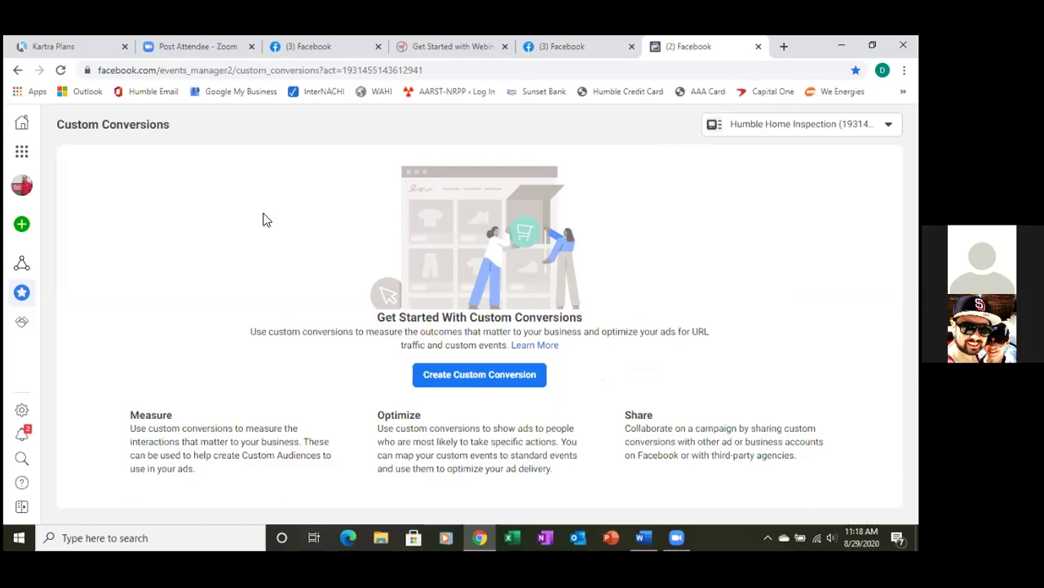
Open the bookmarked Ads Manager Dashboard and select the draft campaign "New Campaign".
{"action": "left_click", "coordinate": [903, 91]}
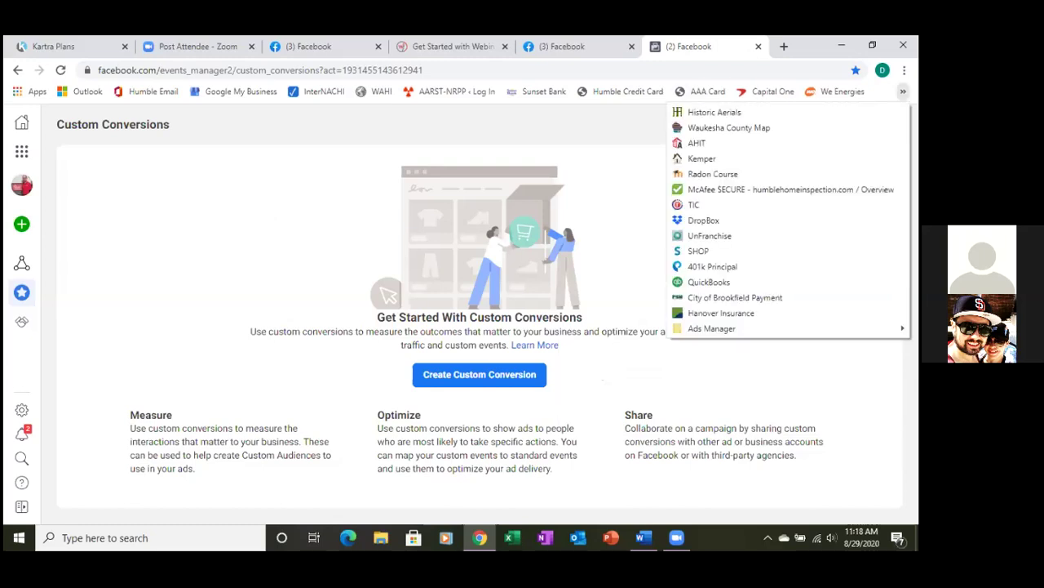
{"action": "mouse_move", "coordinate": [687, 331]}
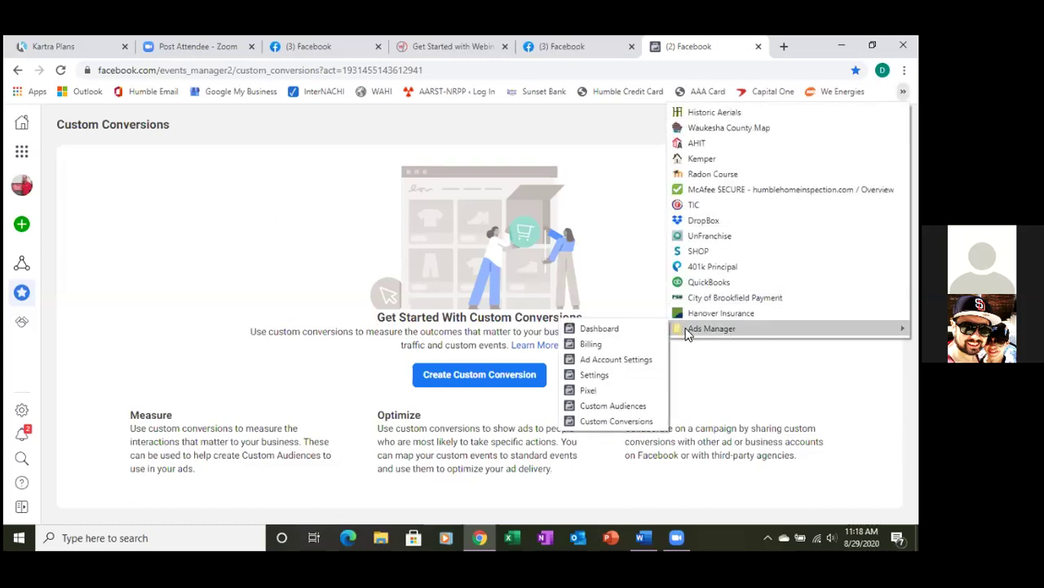
{"action": "left_click", "coordinate": [647, 329]}
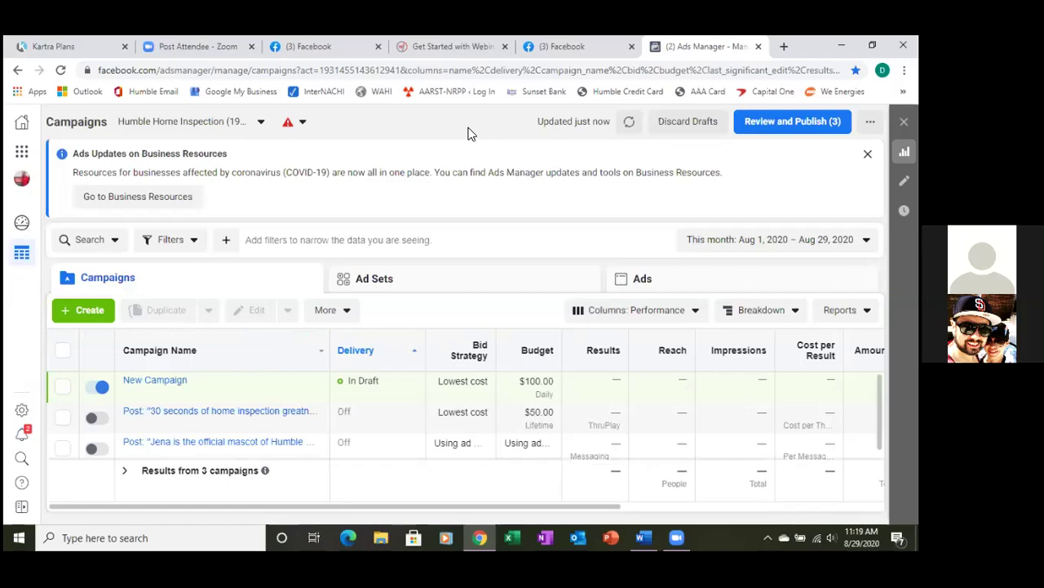
{"action": "left_click", "coordinate": [62, 388]}
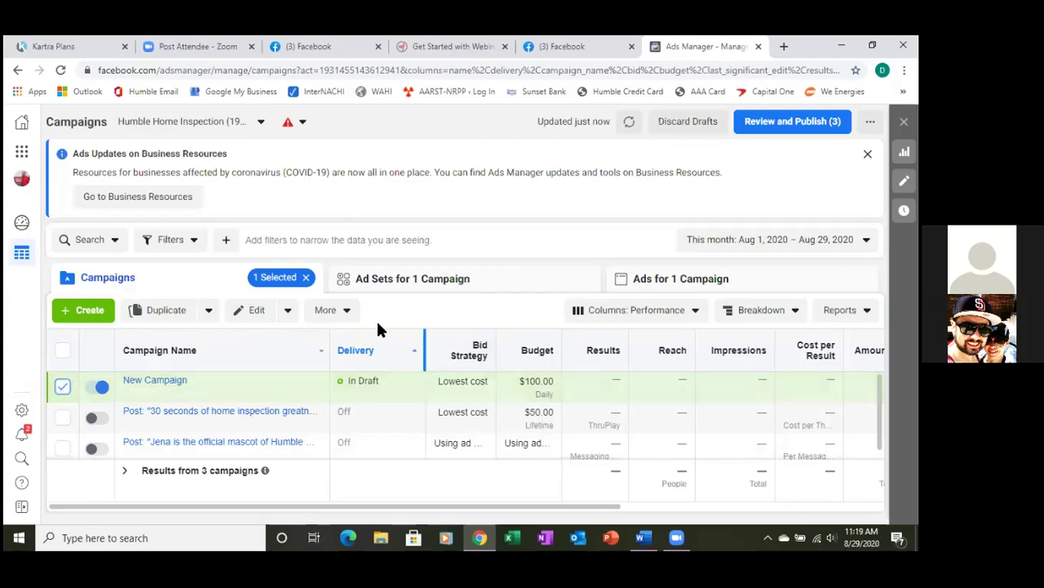
Delete the selected draft campaign "New Campaign" from the Humble Home Inspection ad account.
{"action": "left_click", "coordinate": [348, 310]}
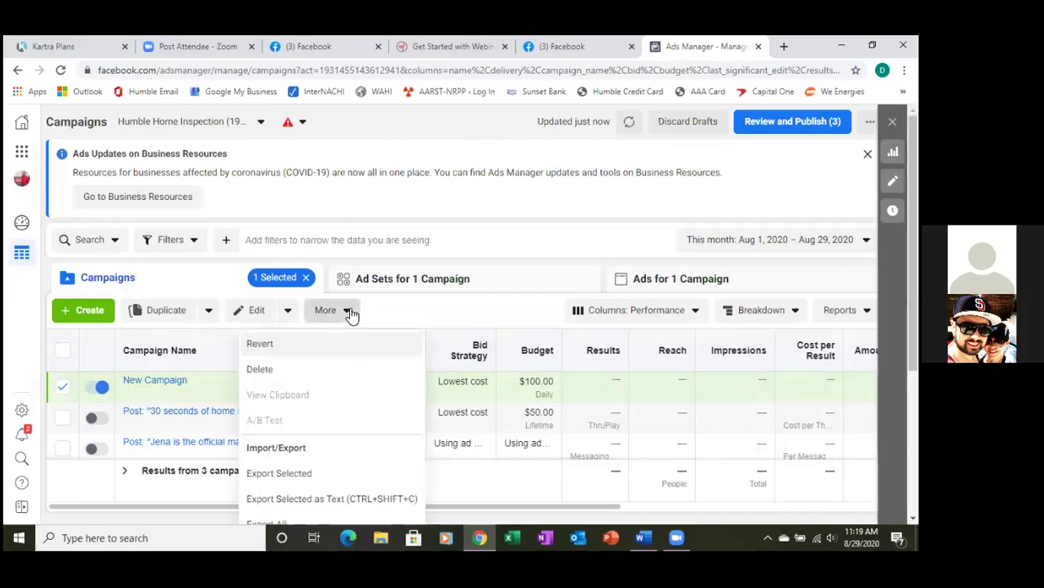
{"action": "left_click", "coordinate": [280, 368]}
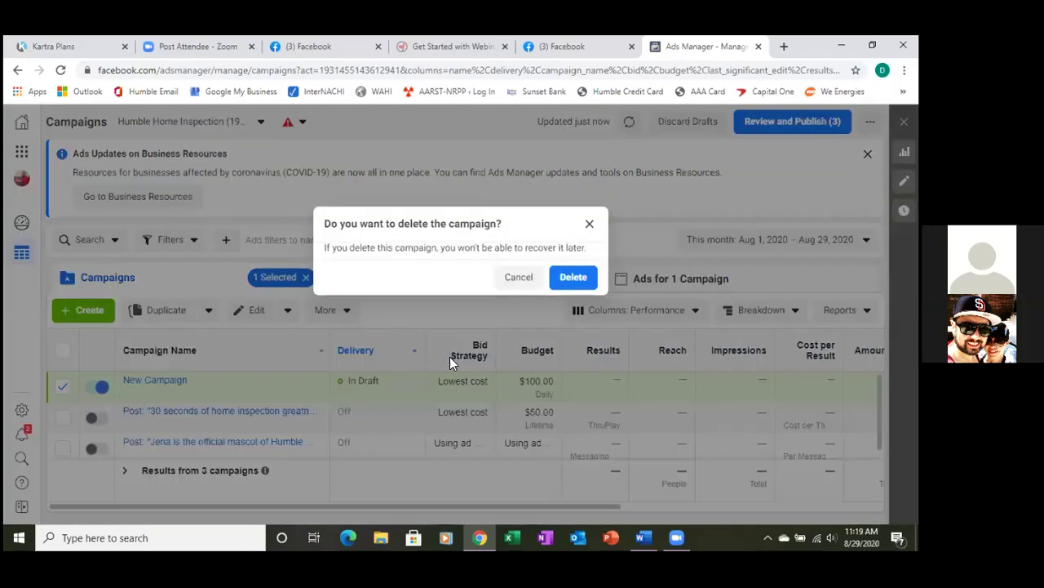
{"action": "left_click", "coordinate": [573, 276]}
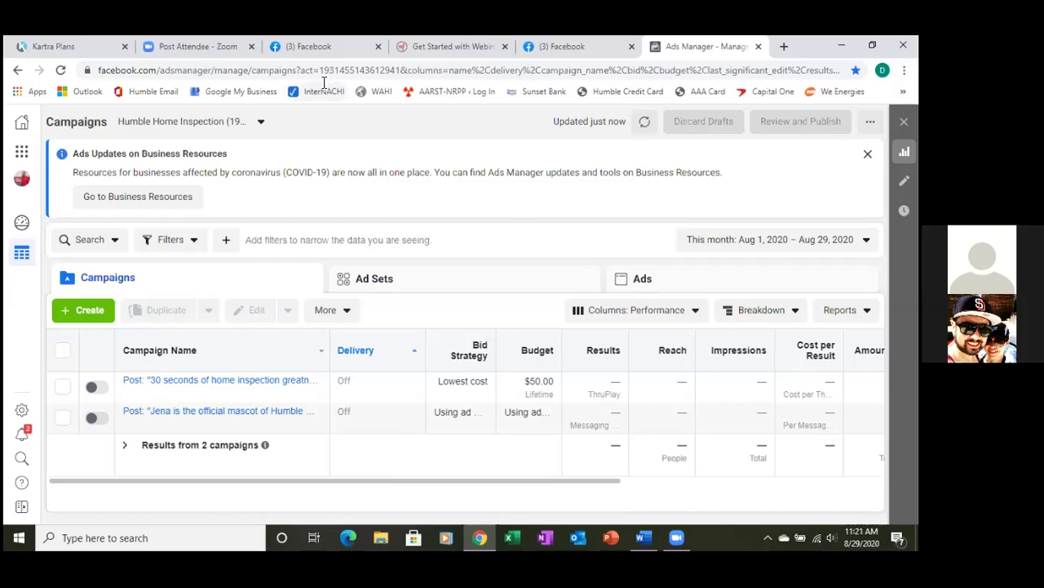
Compare the features and annual prices of the Kartra plans, dismissing the trial offer, and close the Kartra page.
{"action": "left_click", "coordinate": [53, 47]}
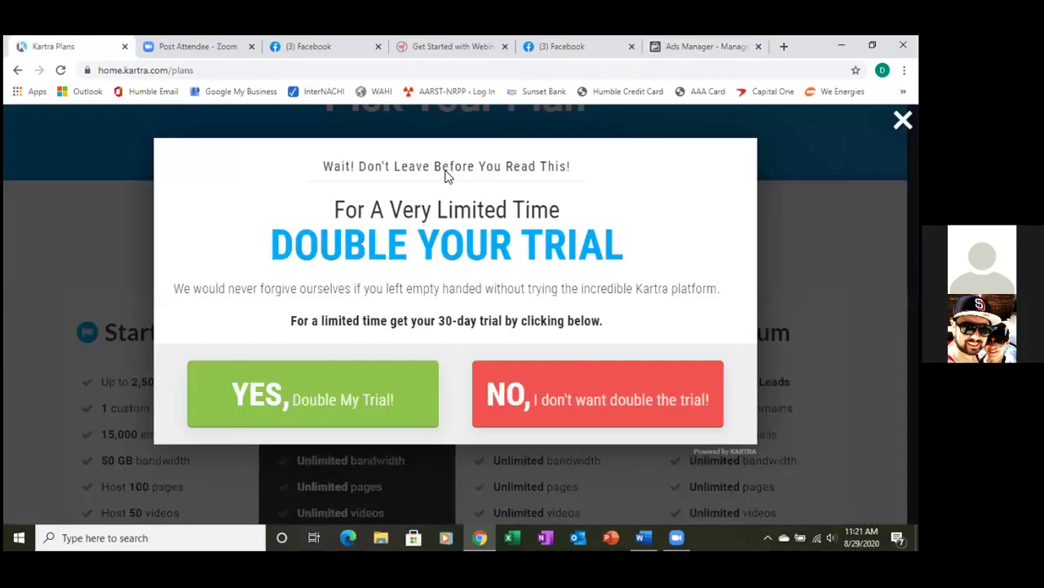
{"action": "key", "text": "Escape"}
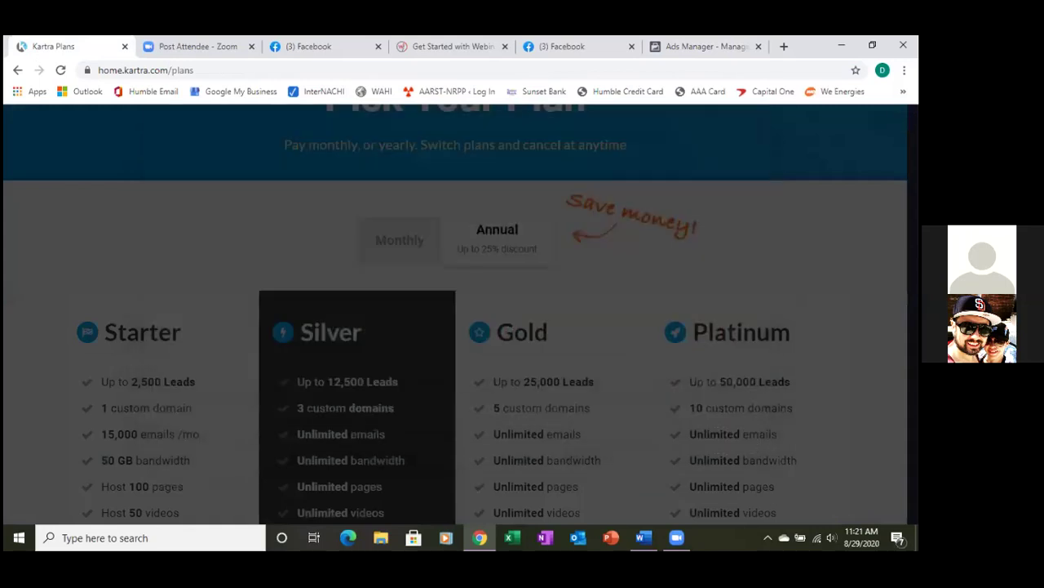
{"action": "scroll", "coordinate": [194, 254], "scroll_direction": "down", "scroll_amount": 5}
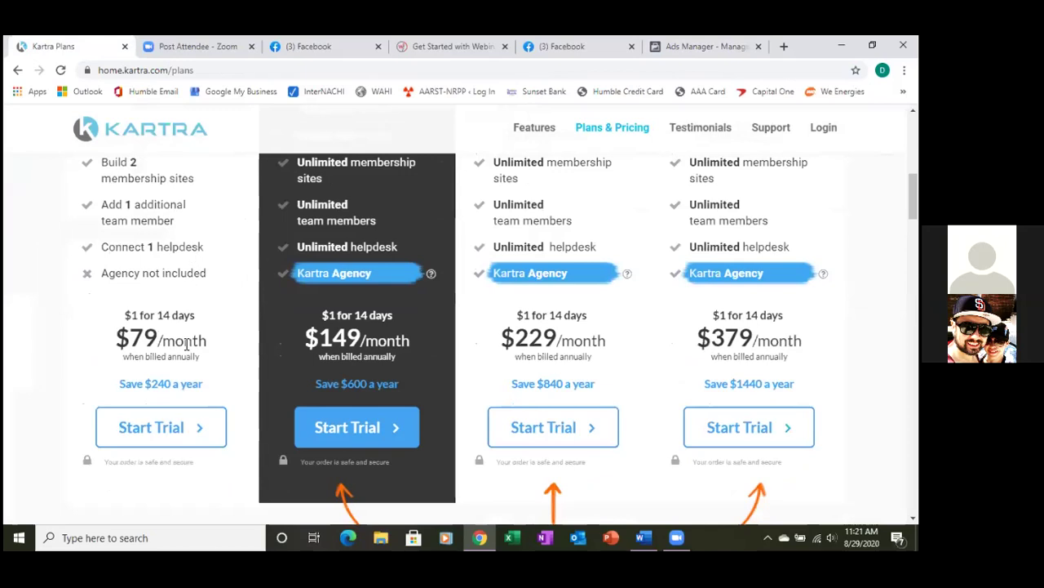
{"action": "scroll", "coordinate": [200, 266], "scroll_direction": "up", "scroll_amount": 4}
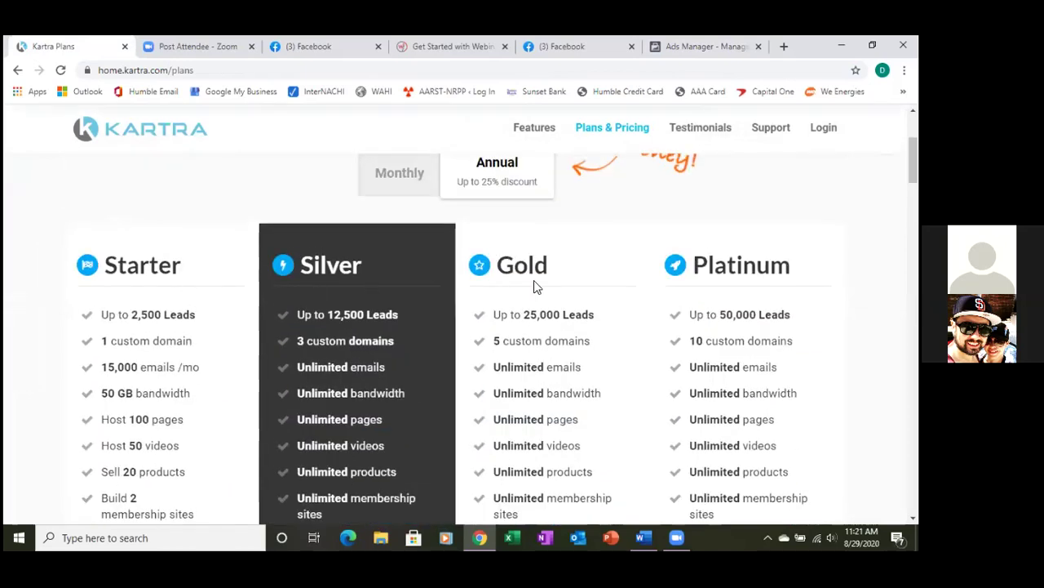
{"action": "scroll", "coordinate": [124, 184], "scroll_direction": "down", "scroll_amount": 3}
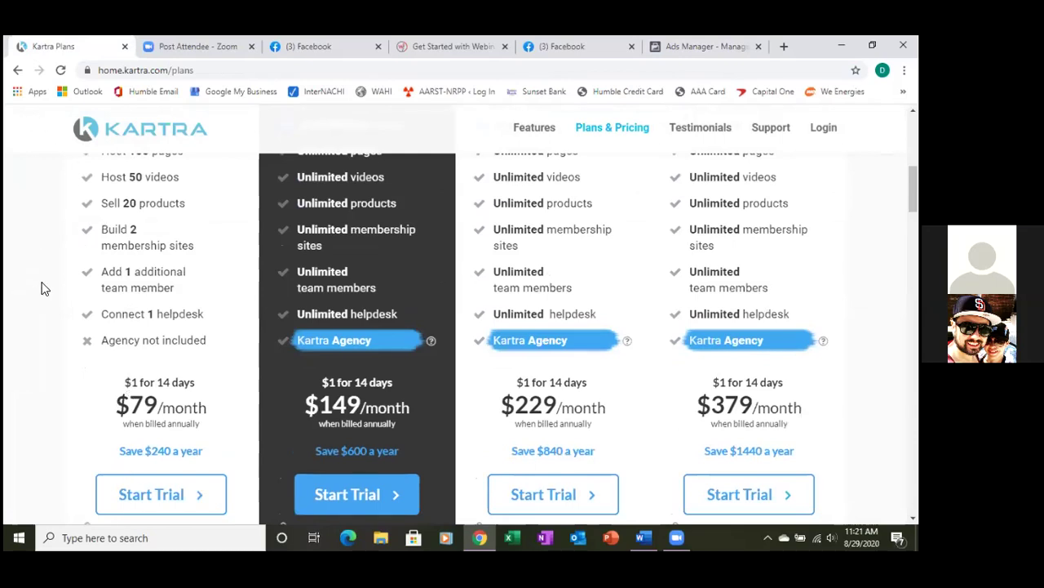
{"action": "scroll", "coordinate": [45, 274], "scroll_direction": "up", "scroll_amount": 3}
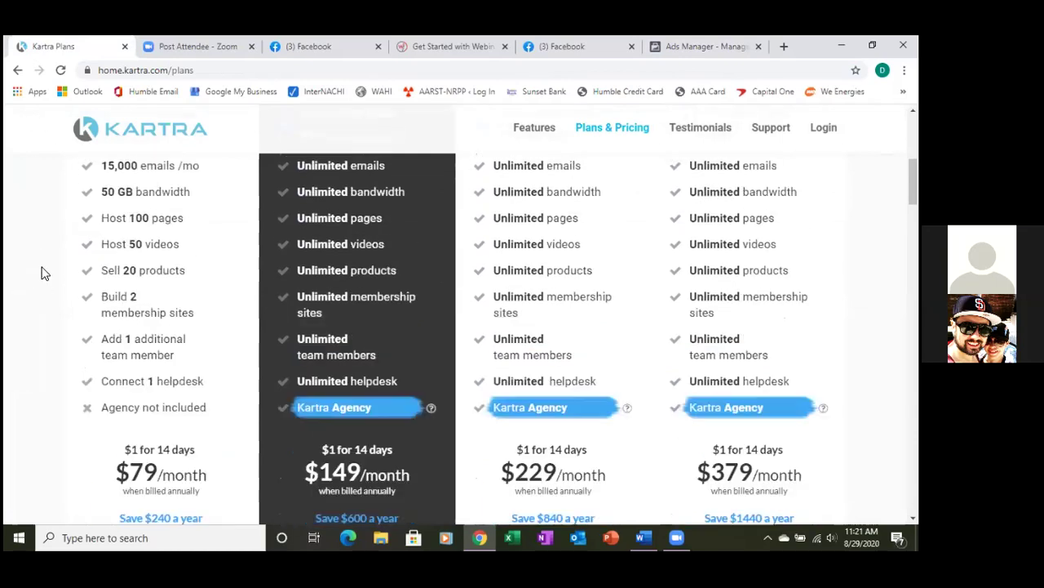
{"action": "scroll", "coordinate": [42, 272], "scroll_direction": "up", "scroll_amount": 1}
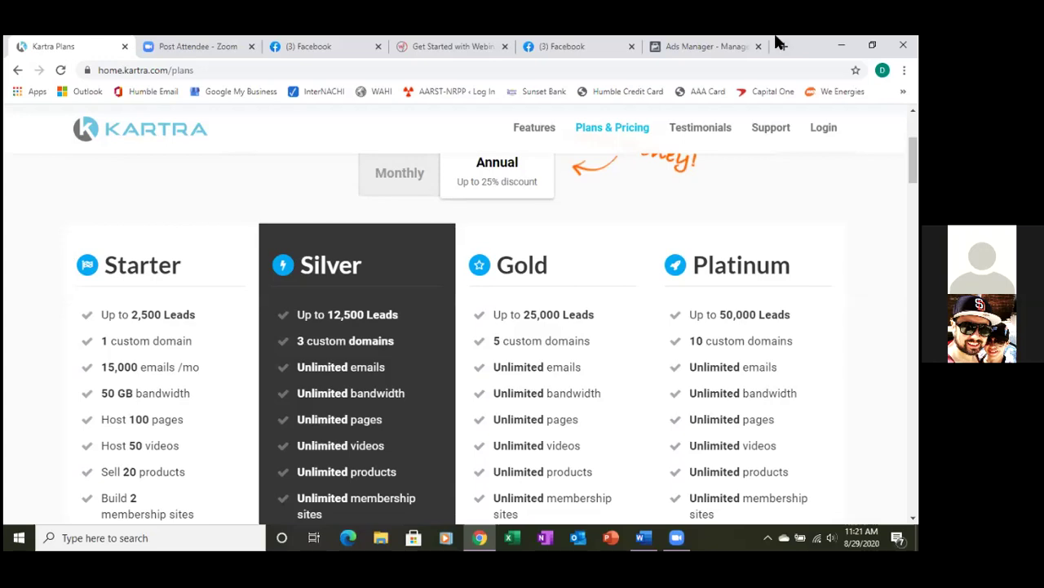
{"action": "left_click", "coordinate": [125, 46]}
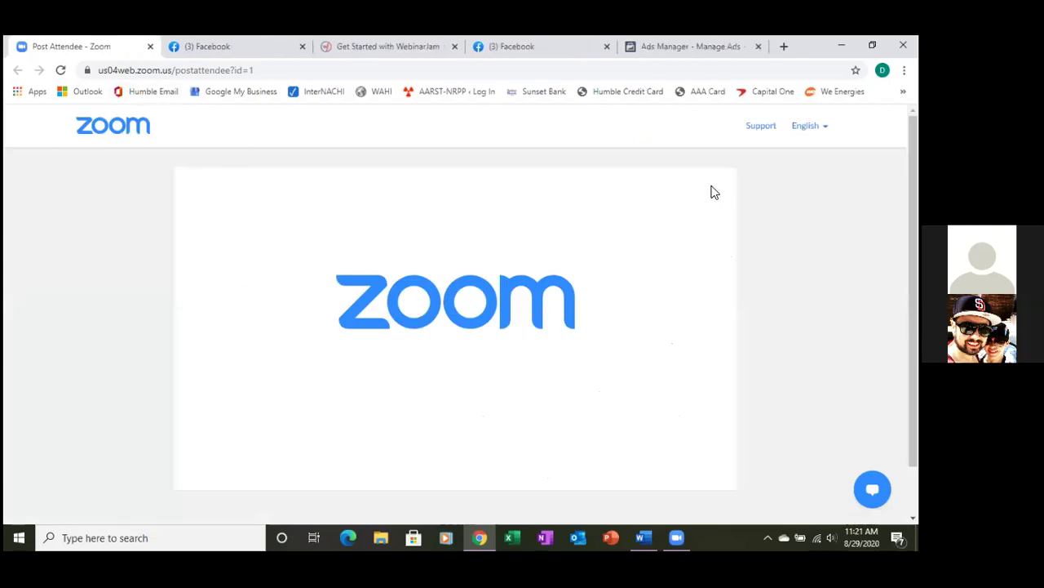